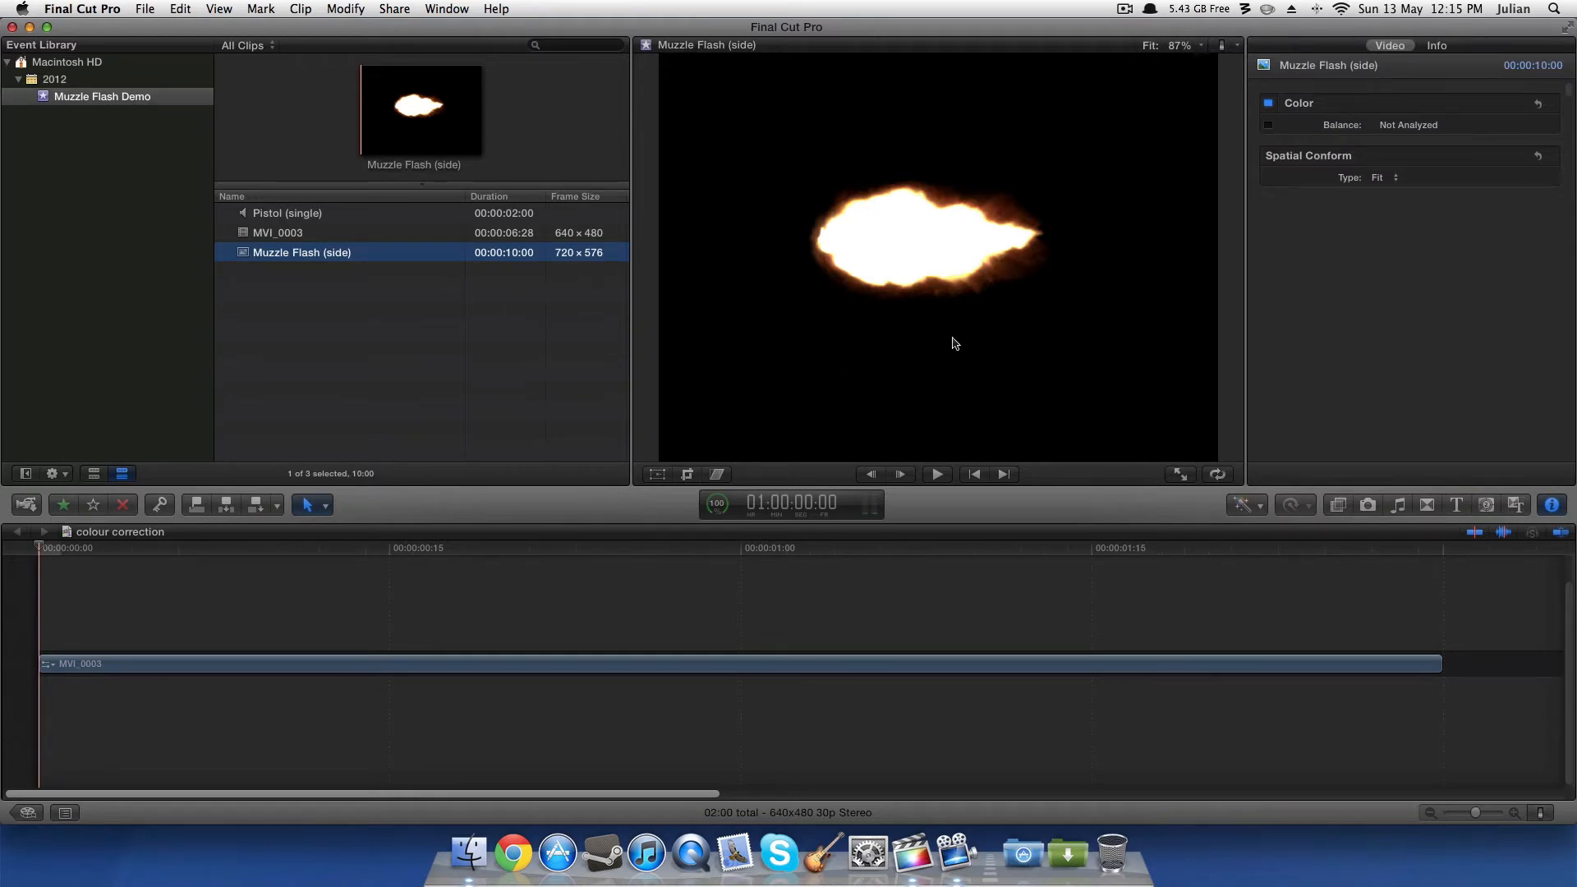
# Step: Preview the Pistol (single) sound clip in the event
pyautogui.click(245, 219)
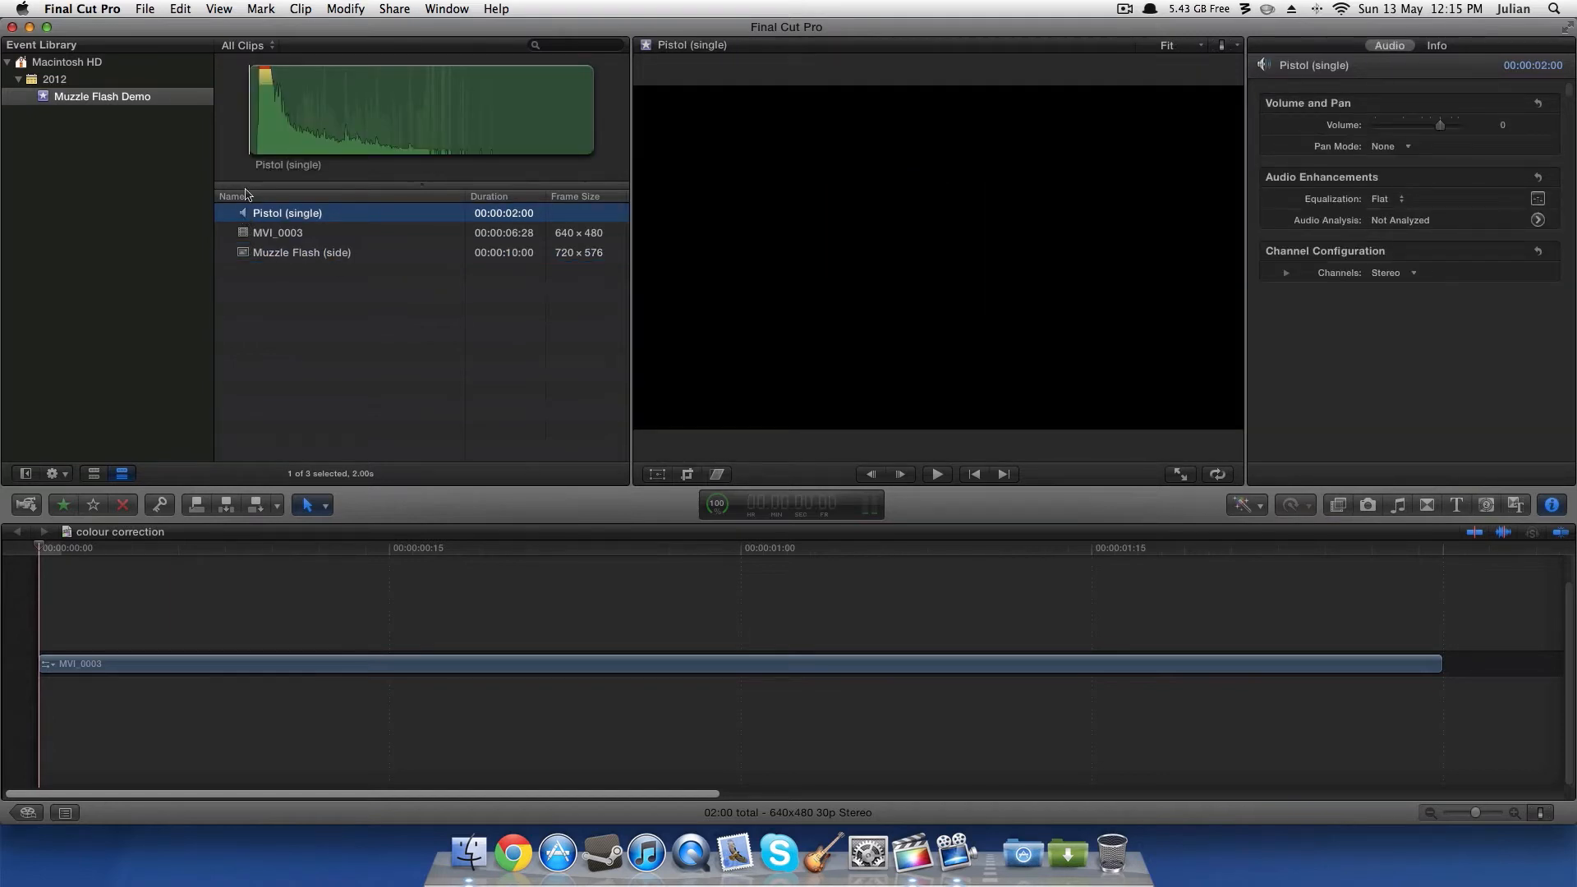
pyautogui.click(265, 140)
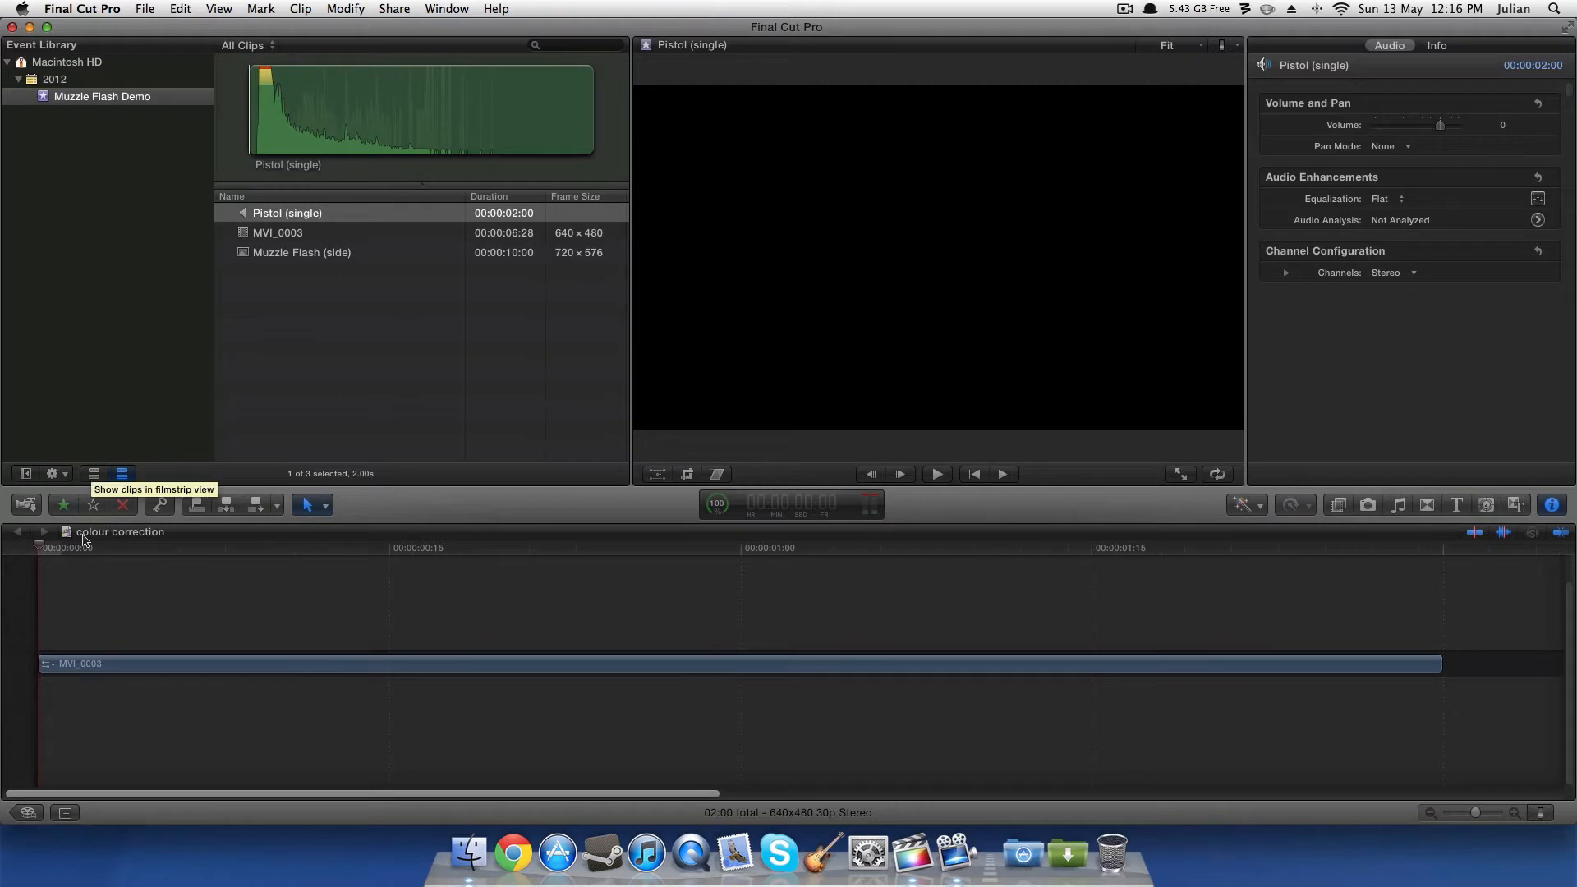
# Step: Step frame by frame through the MVI_0003 clip and park the playhead on the firing frame at 00:00:00:25
pyautogui.click(87, 570)
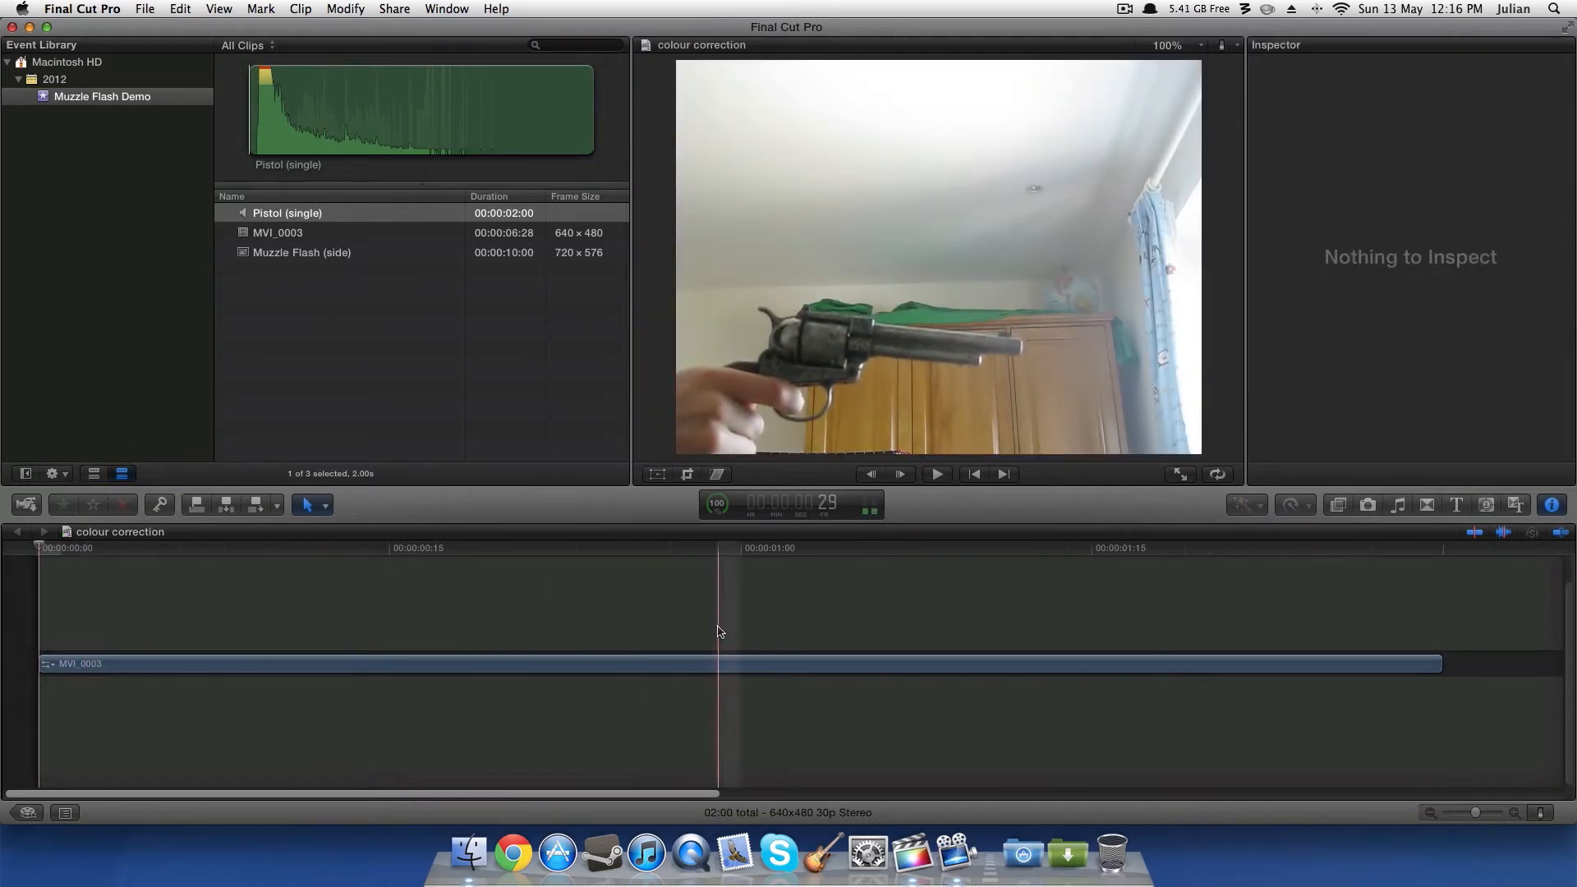
pyautogui.click(544, 648)
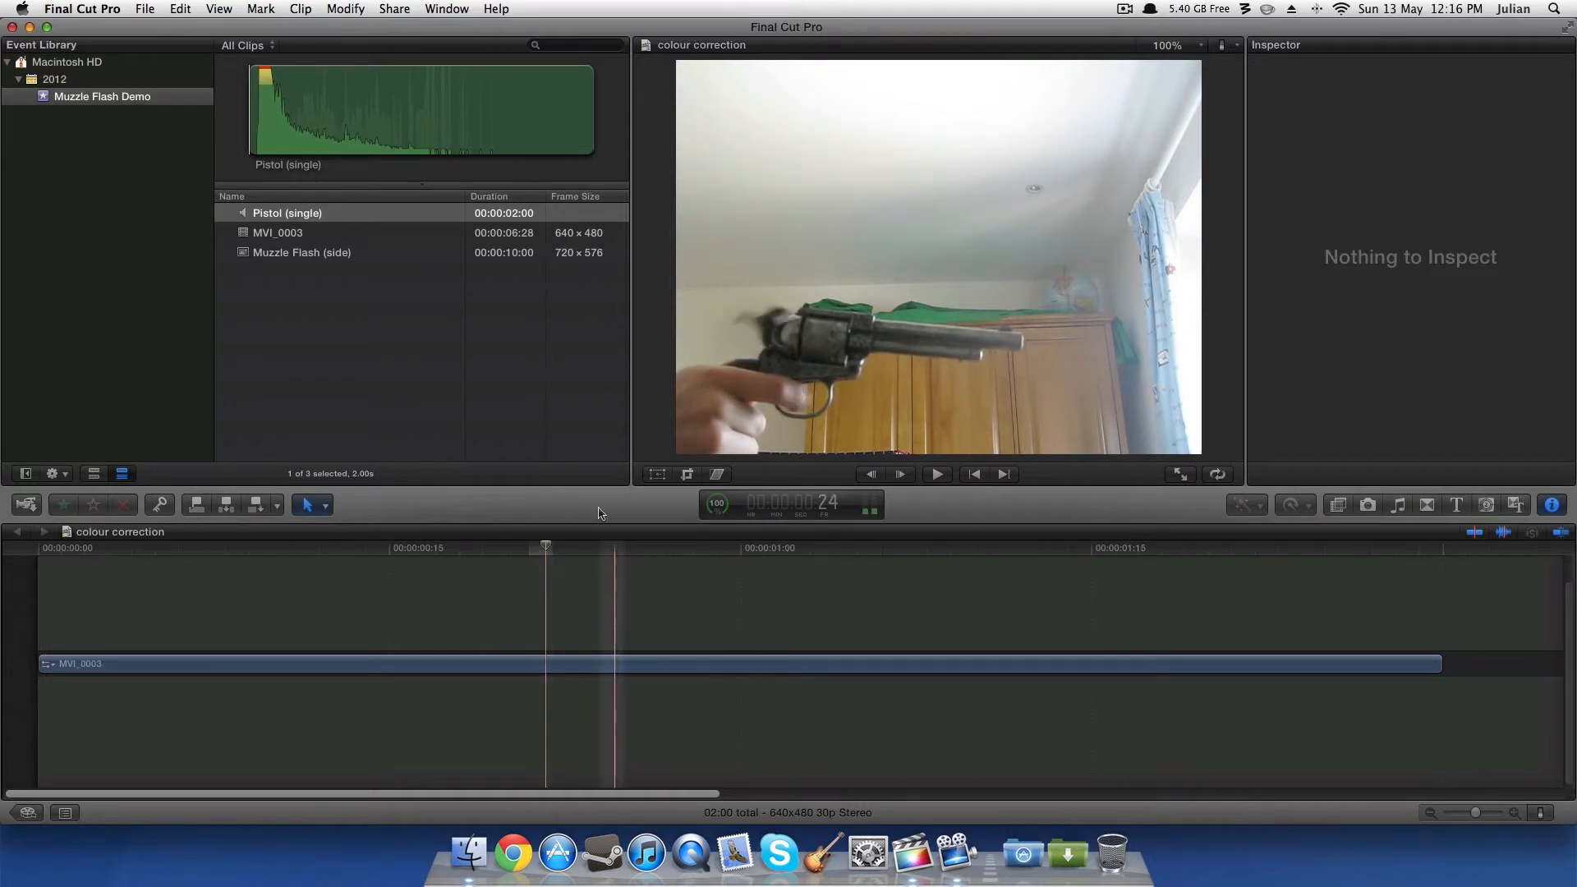
pyautogui.press('Right')
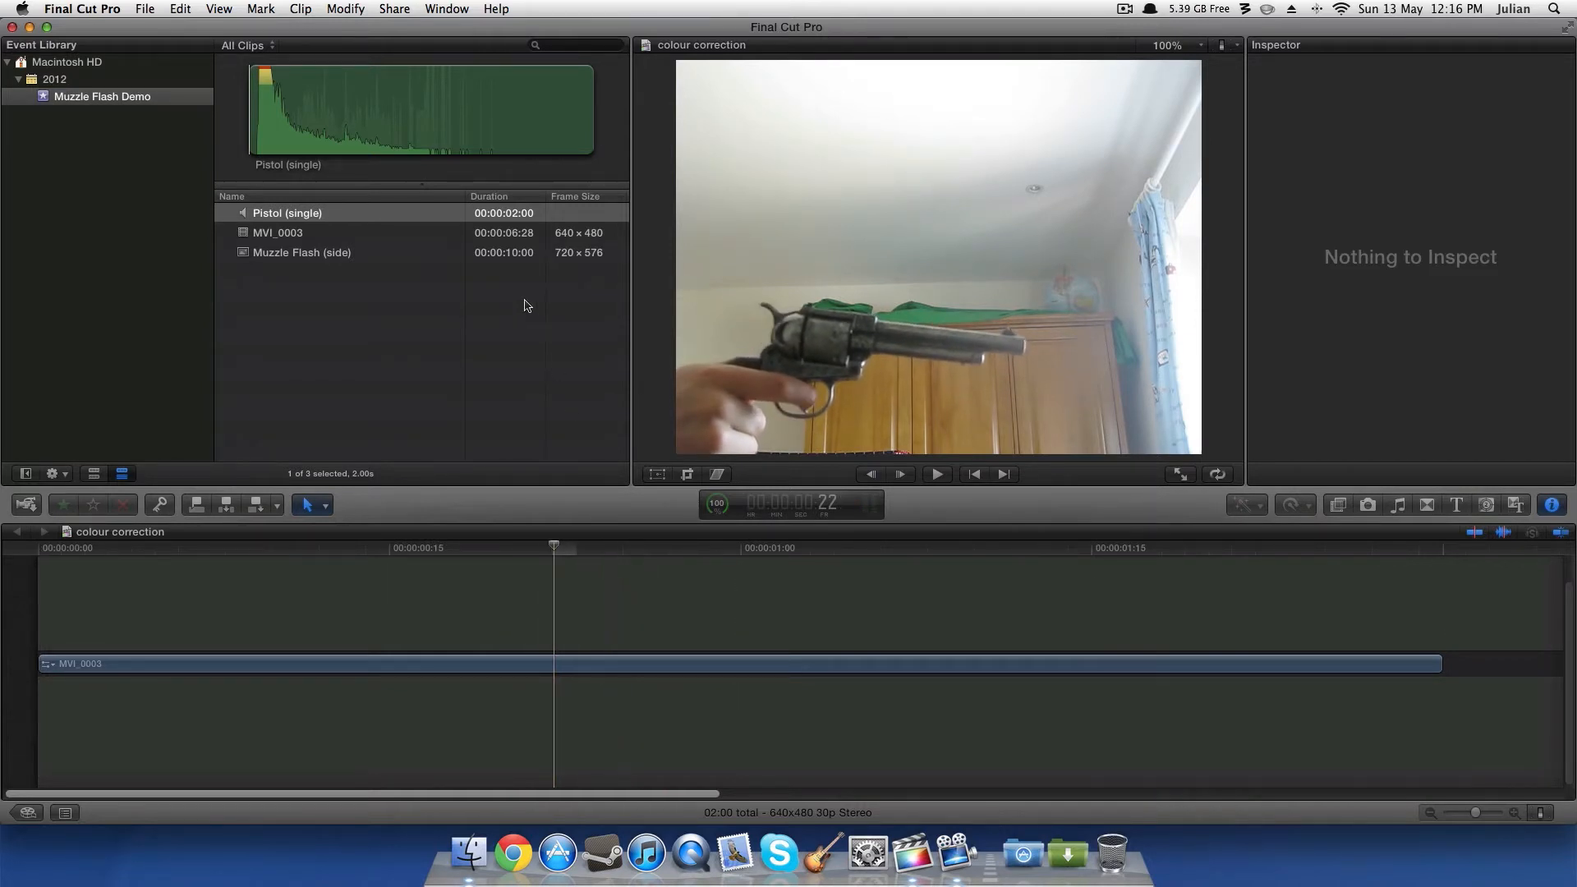
pyautogui.press('Right')
pyautogui.press('Right')
pyautogui.press('Right')
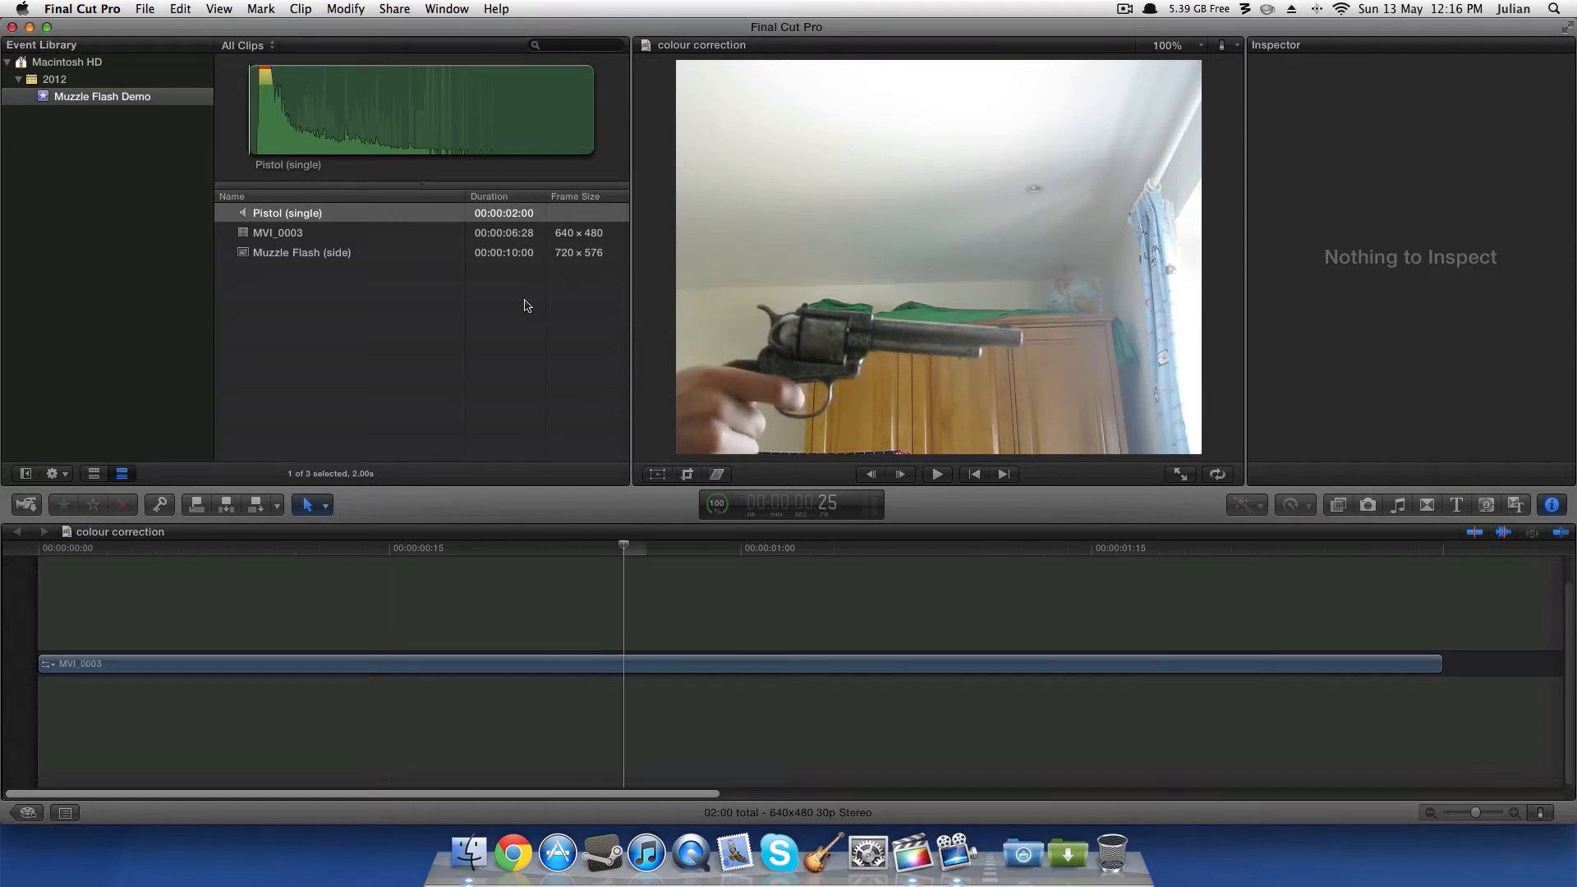
pyautogui.press('Left')
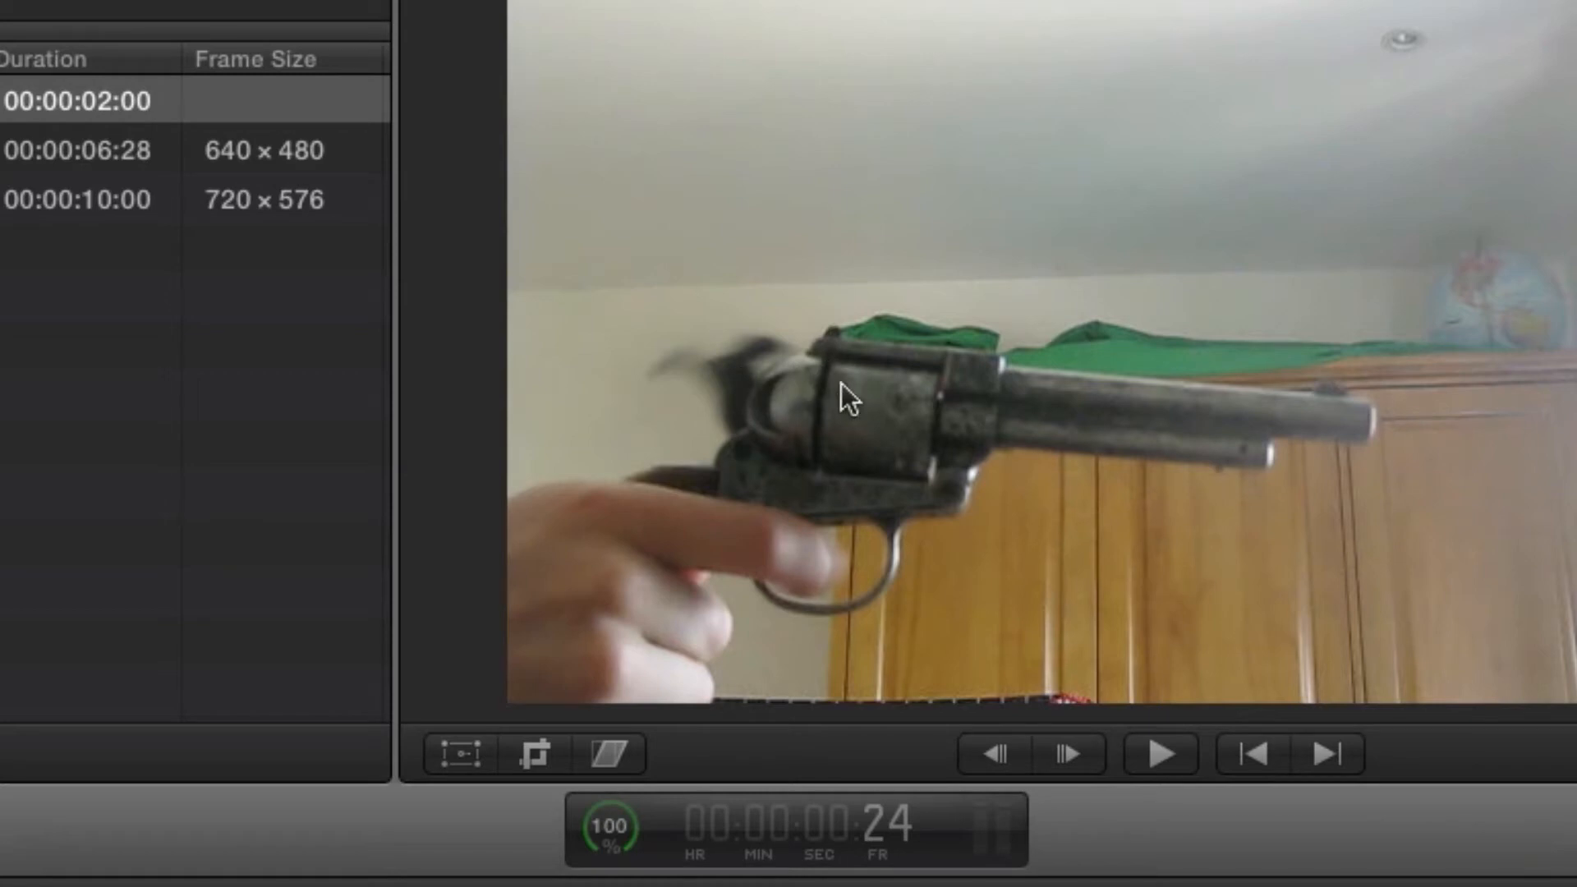
pyautogui.press('Right')
pyautogui.press('Right')
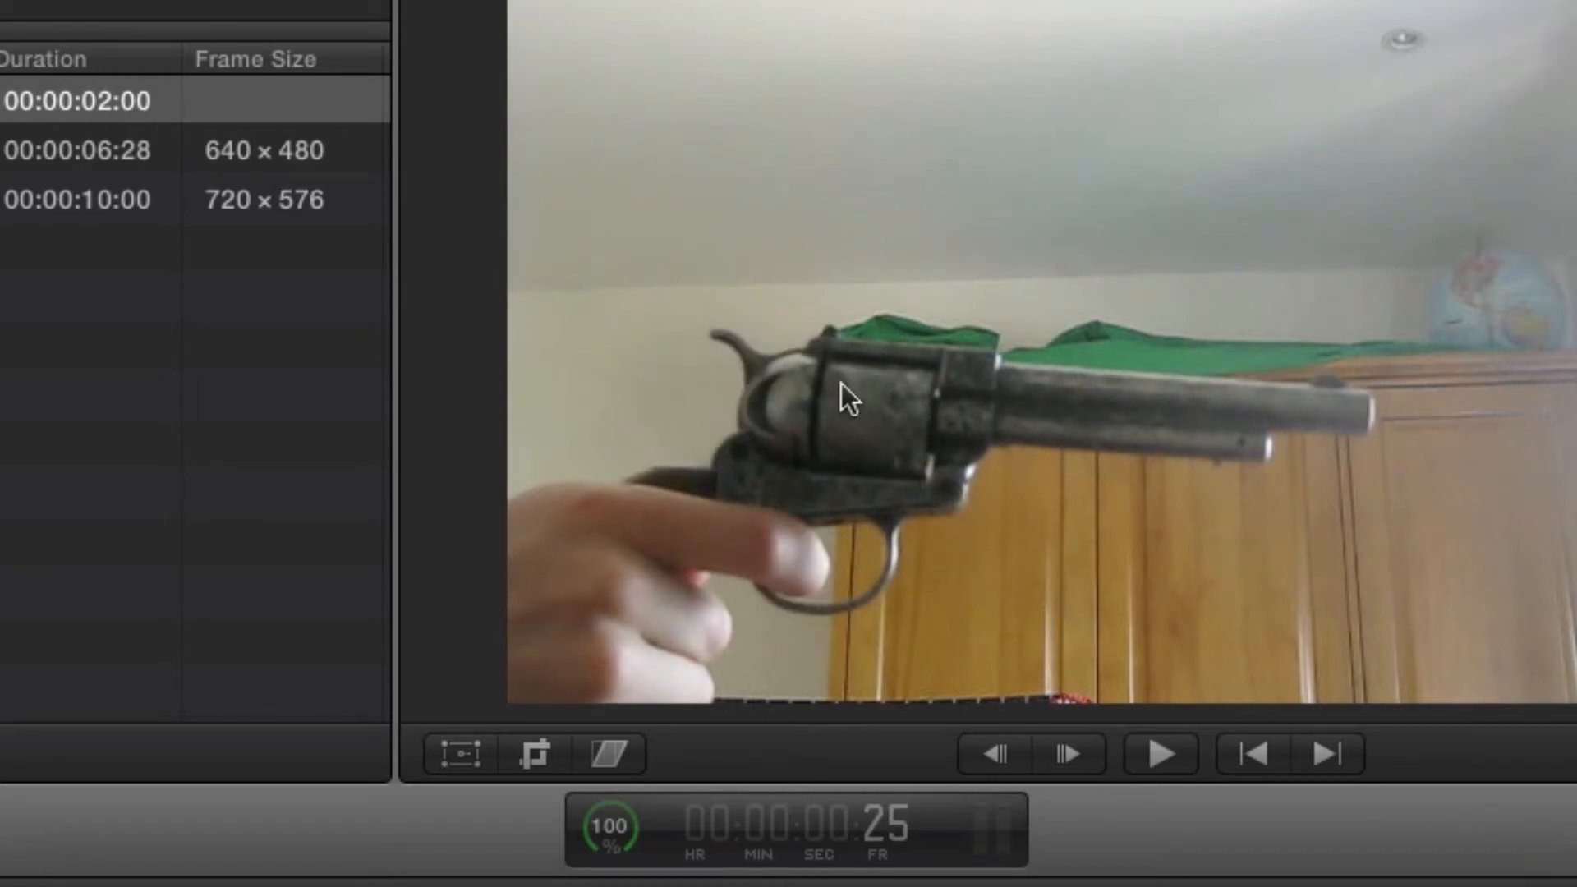
pyautogui.press('Left')
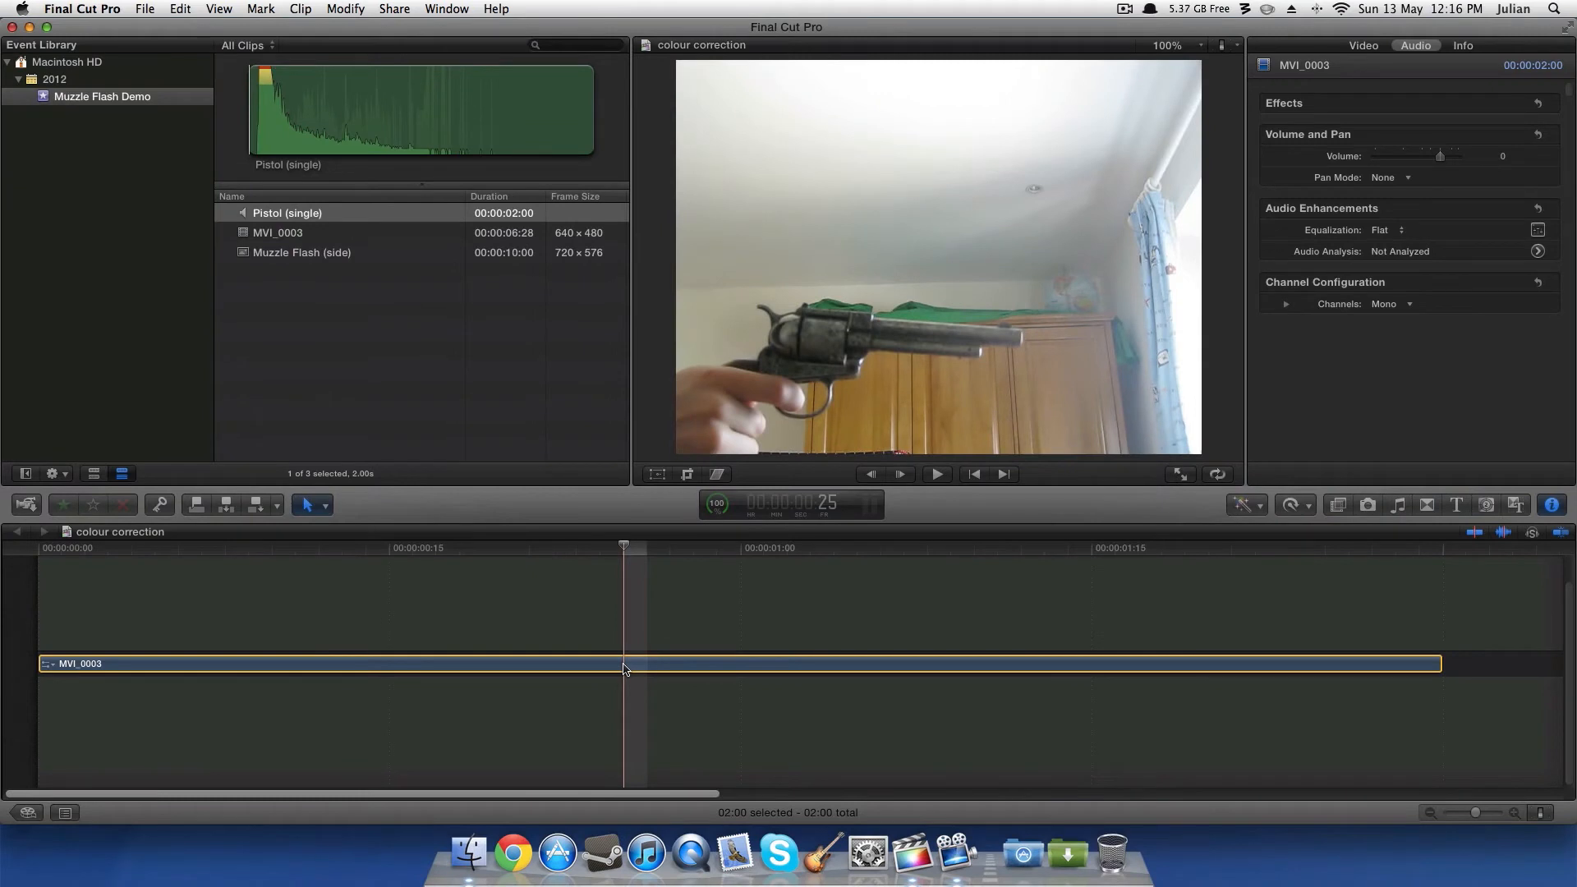
# Step: Split the MVI_0003 clip at frames 25 and 26 to isolate a one-frame piece
pyautogui.press('super+b')
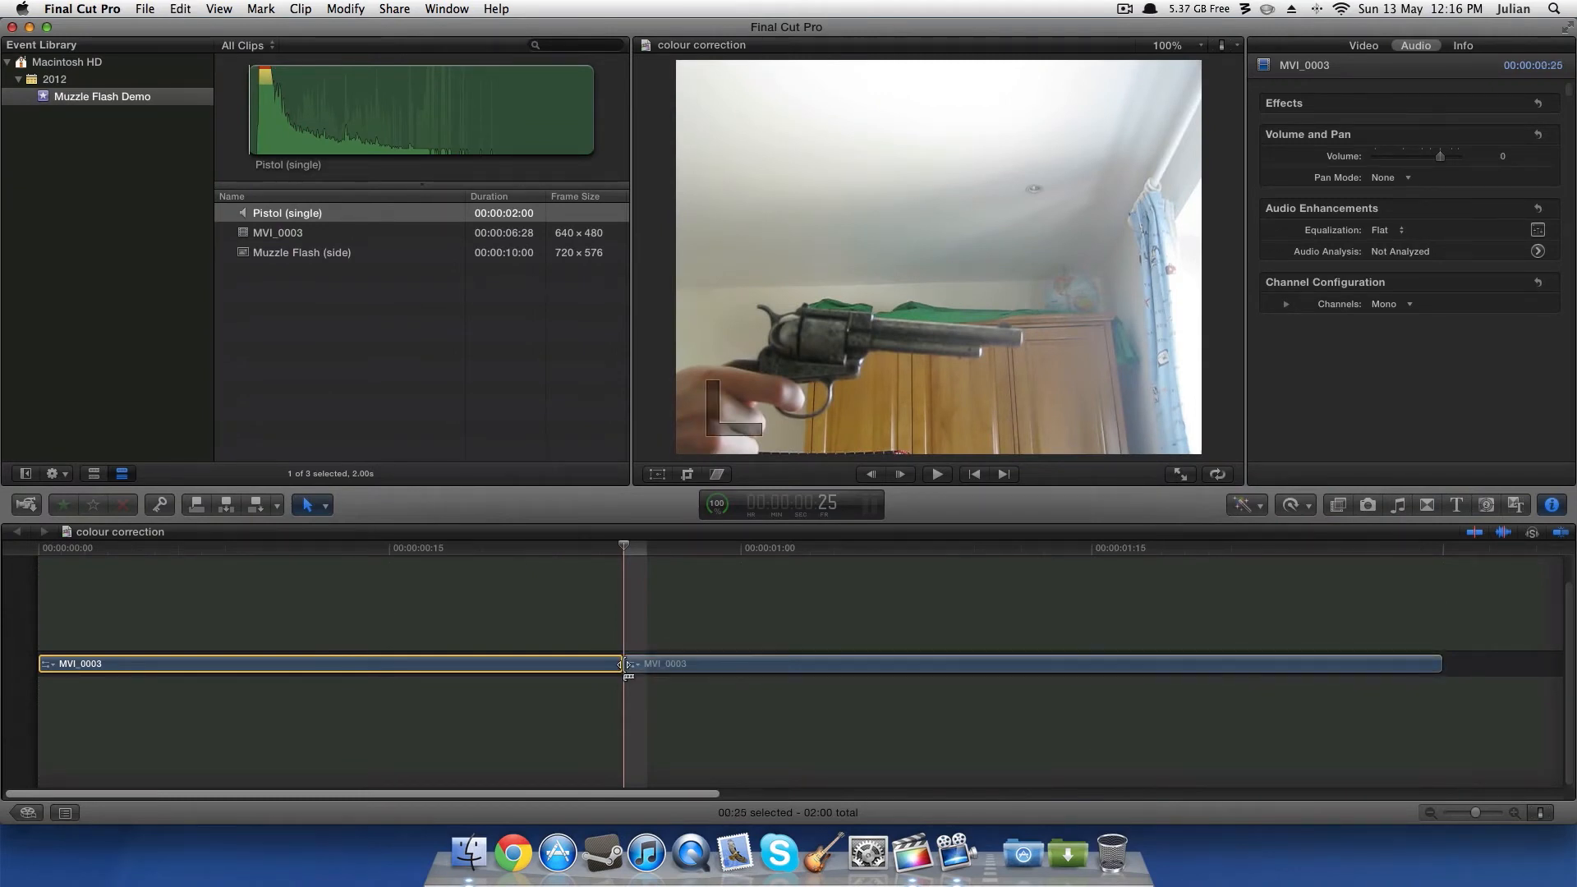
pyautogui.press('Right')
pyautogui.press('super+b')
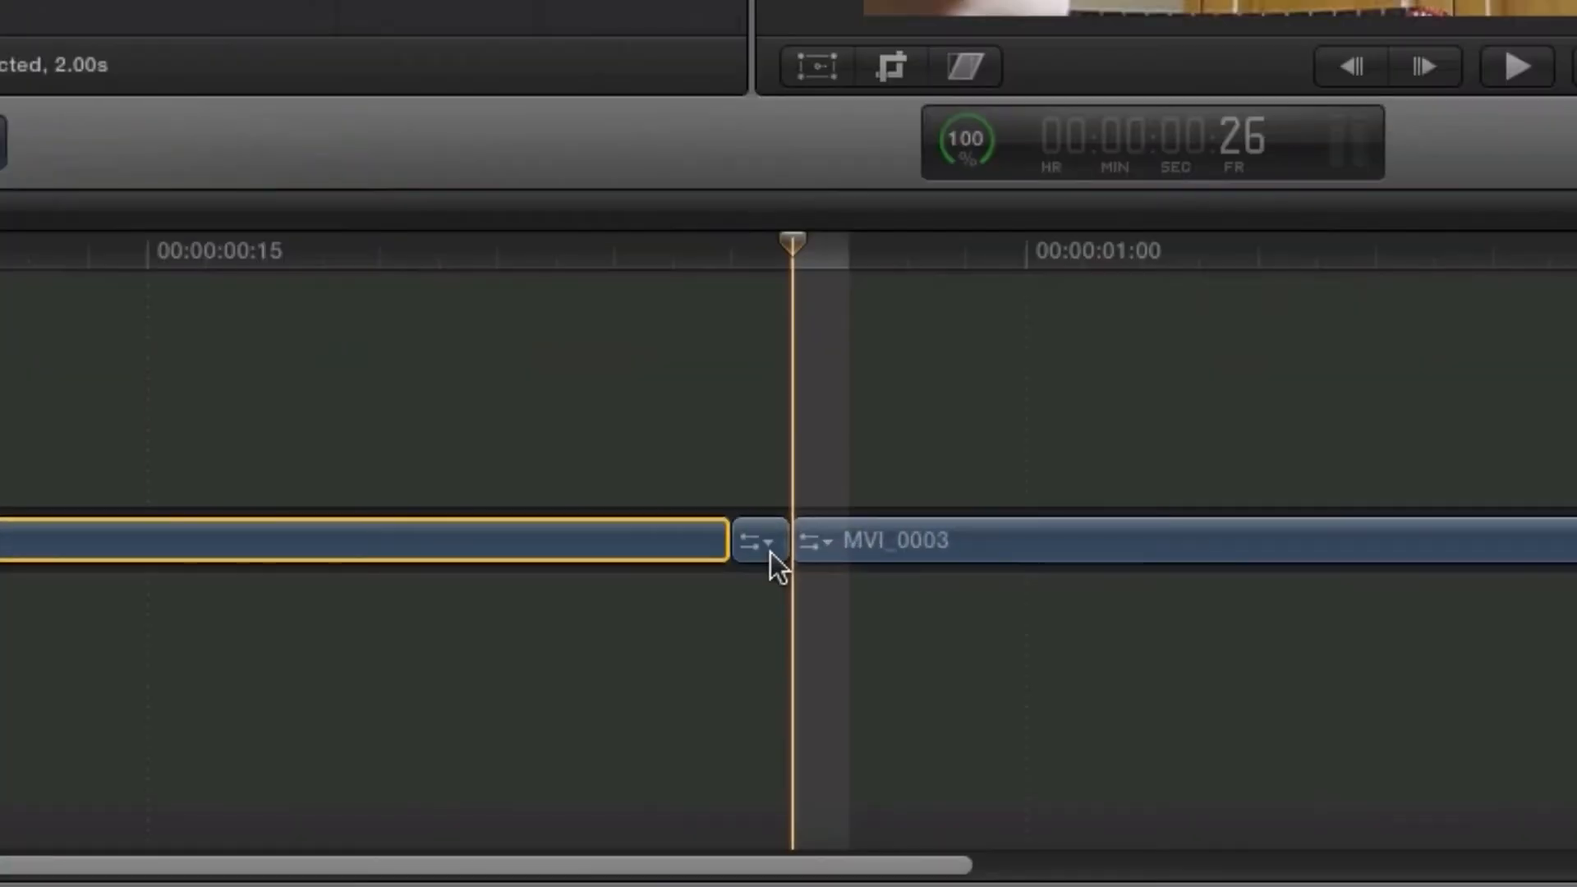
# Step: Duplicate the one-frame MVI_0003 piece and stack the copy directly above the original in the timeline
pyautogui.click(770, 554)
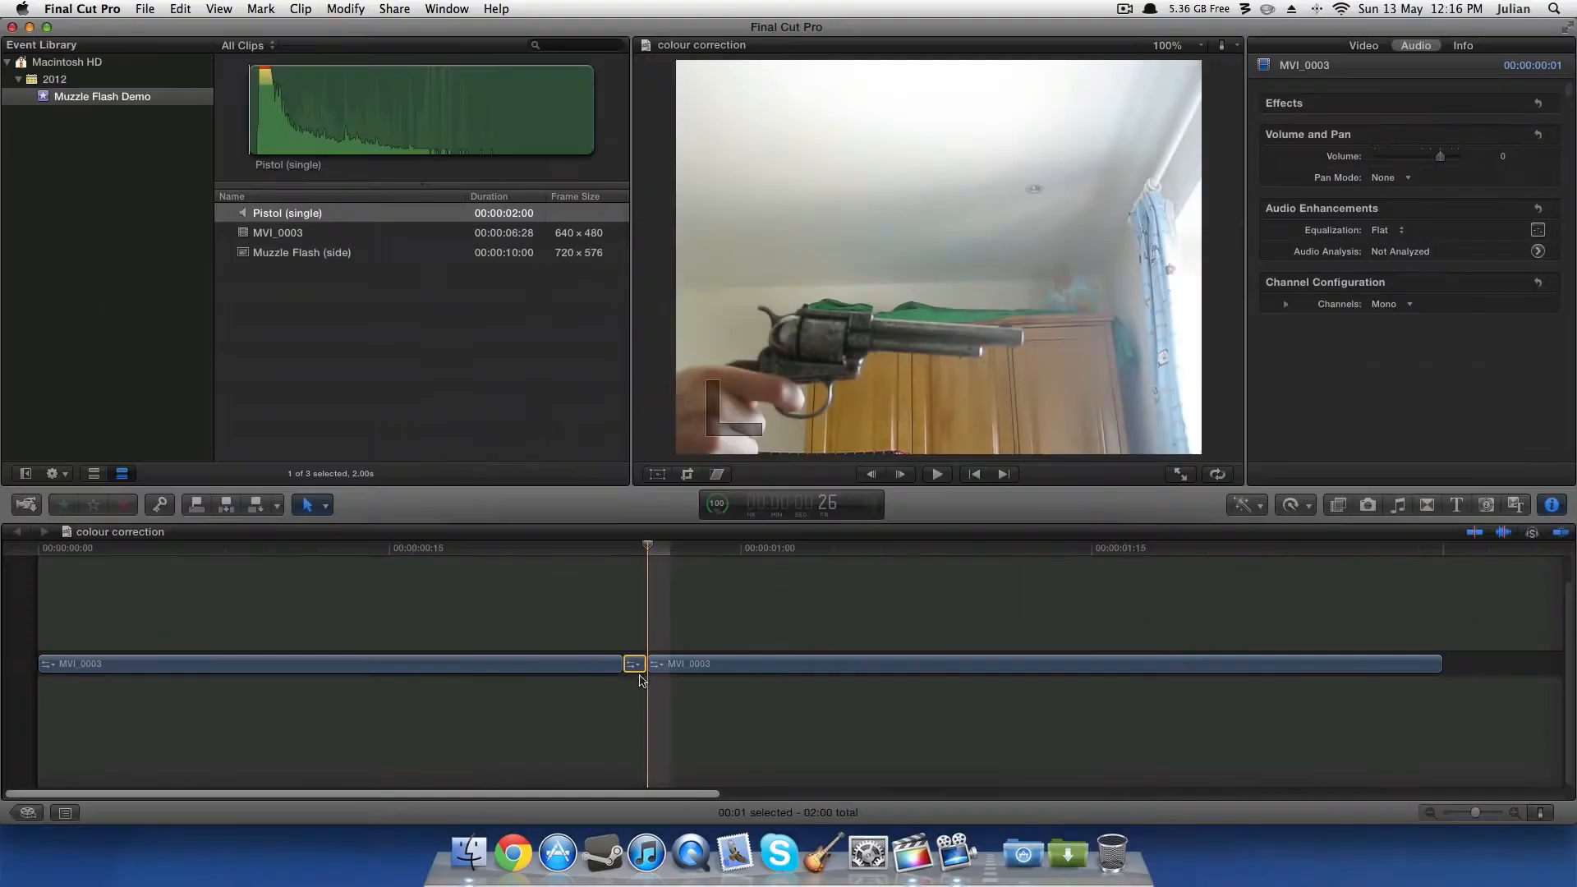
pyautogui.rightClick(643, 678)
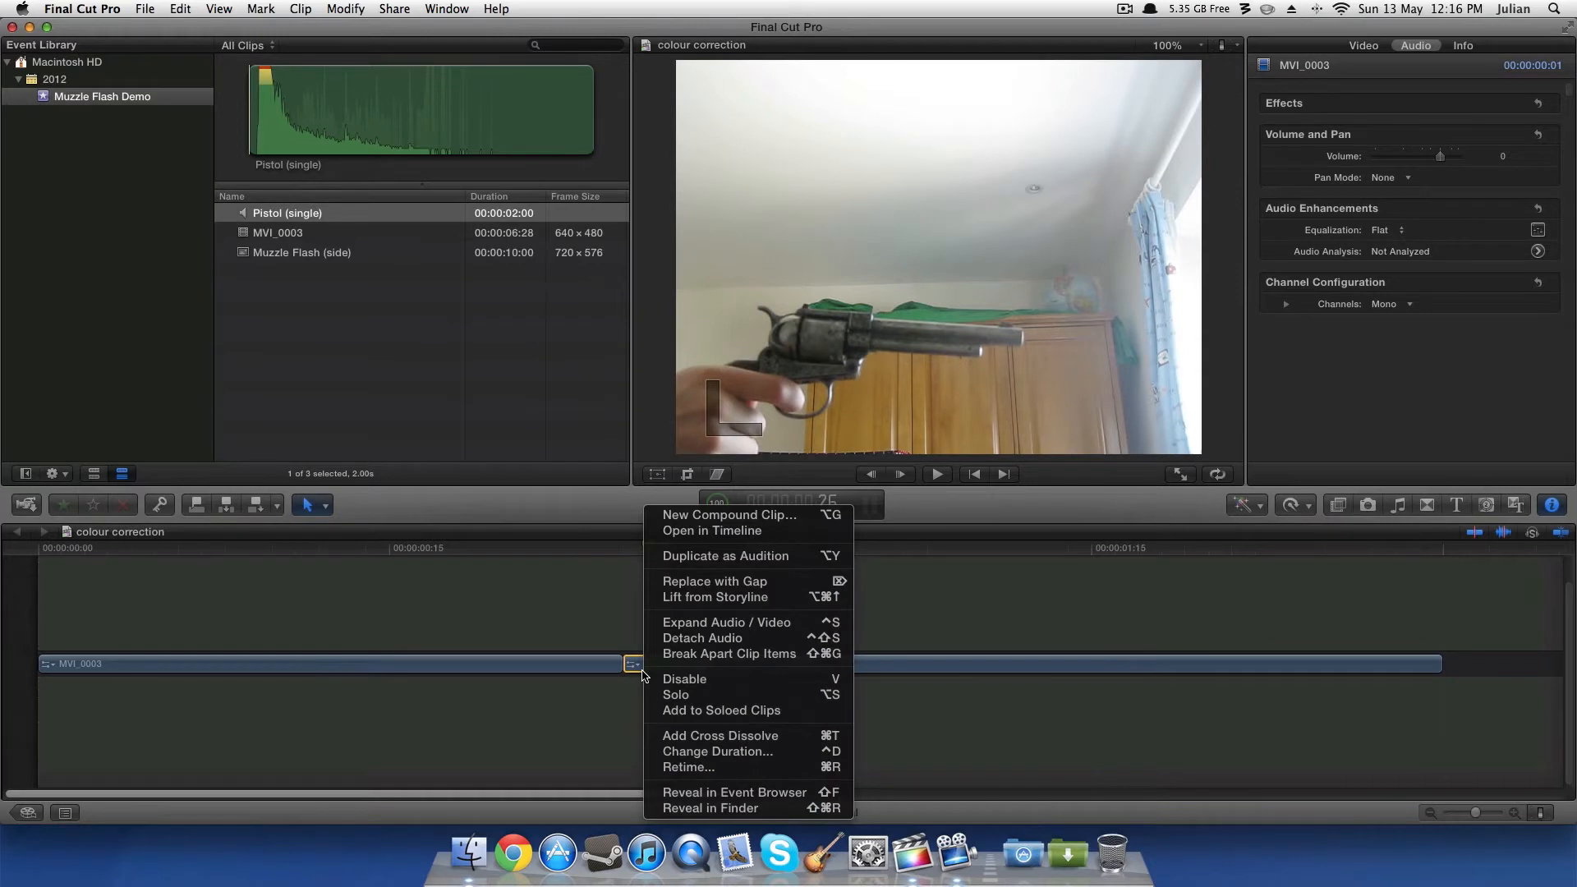
pyautogui.press('Escape')
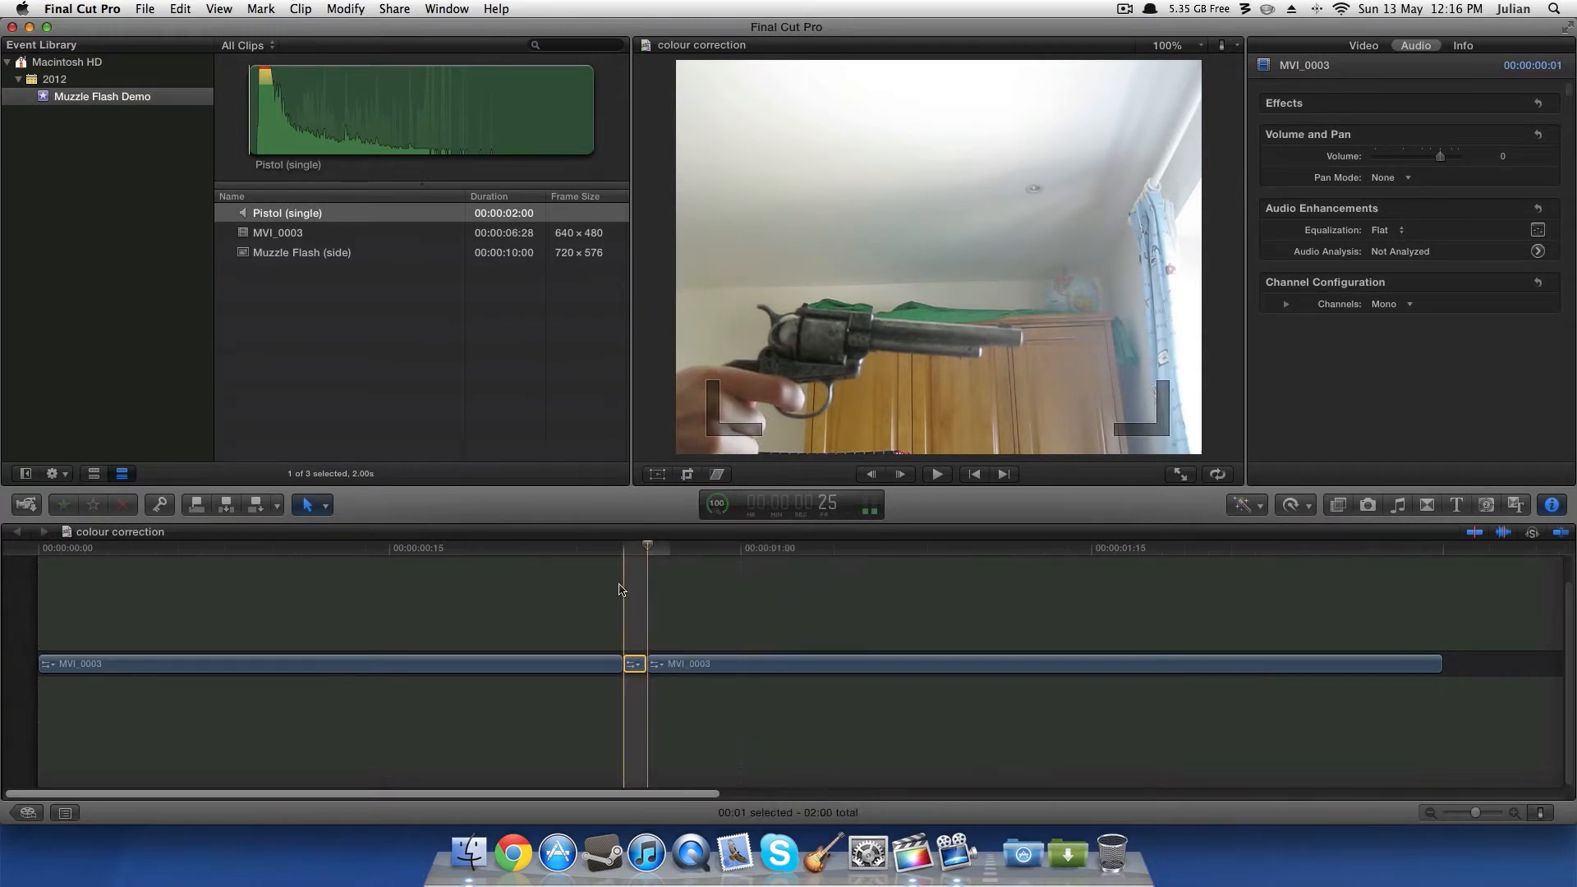
pyautogui.press('super+v')
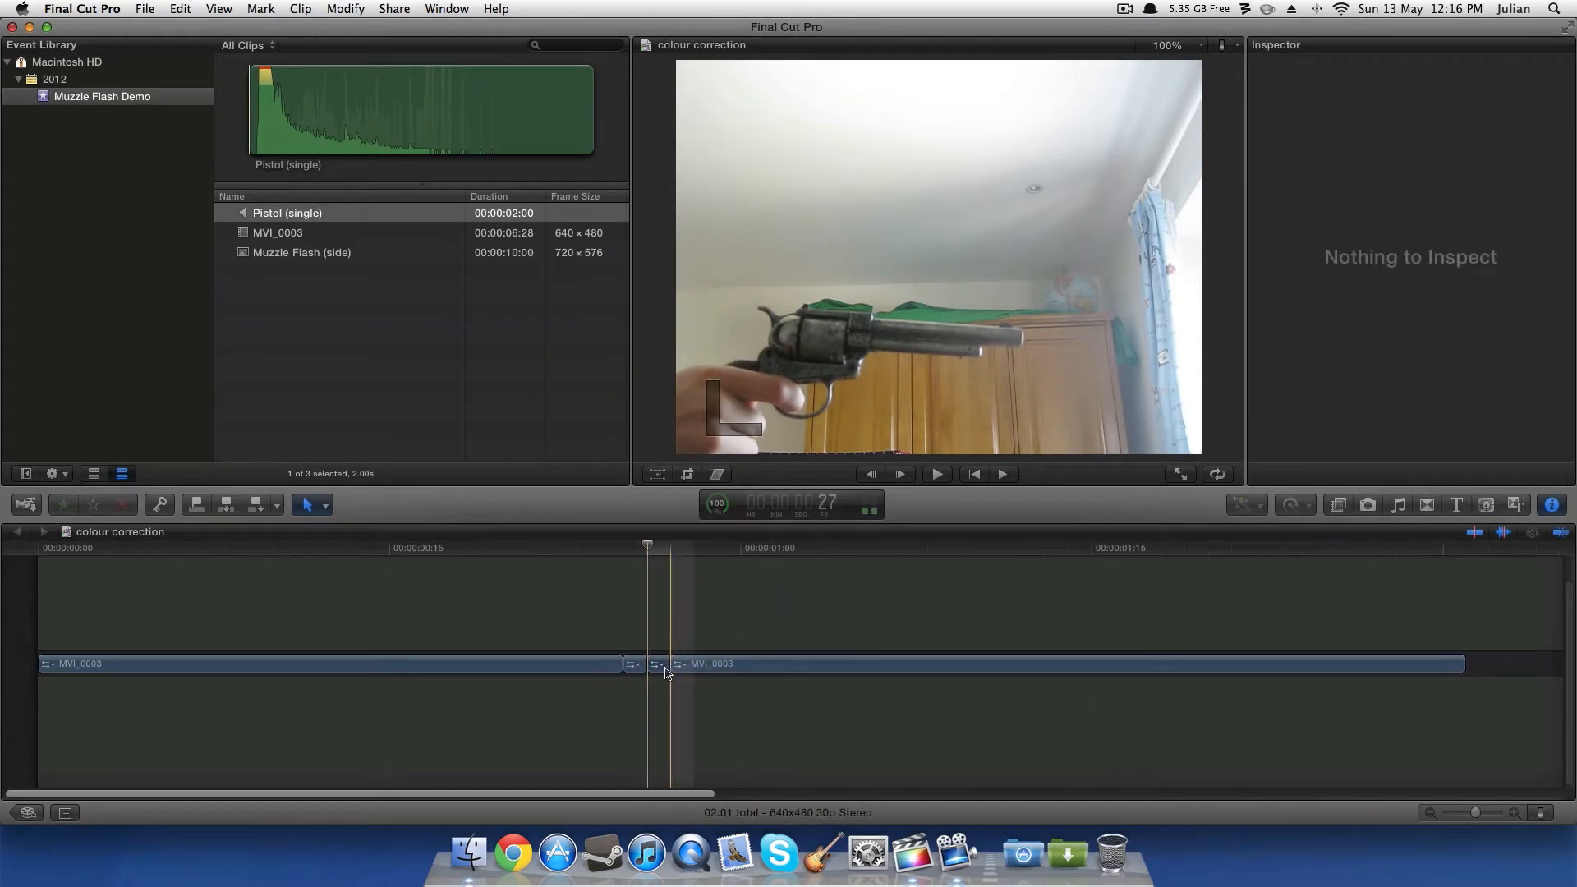
pyautogui.moveTo(663, 669); pyautogui.dragTo(635, 647)
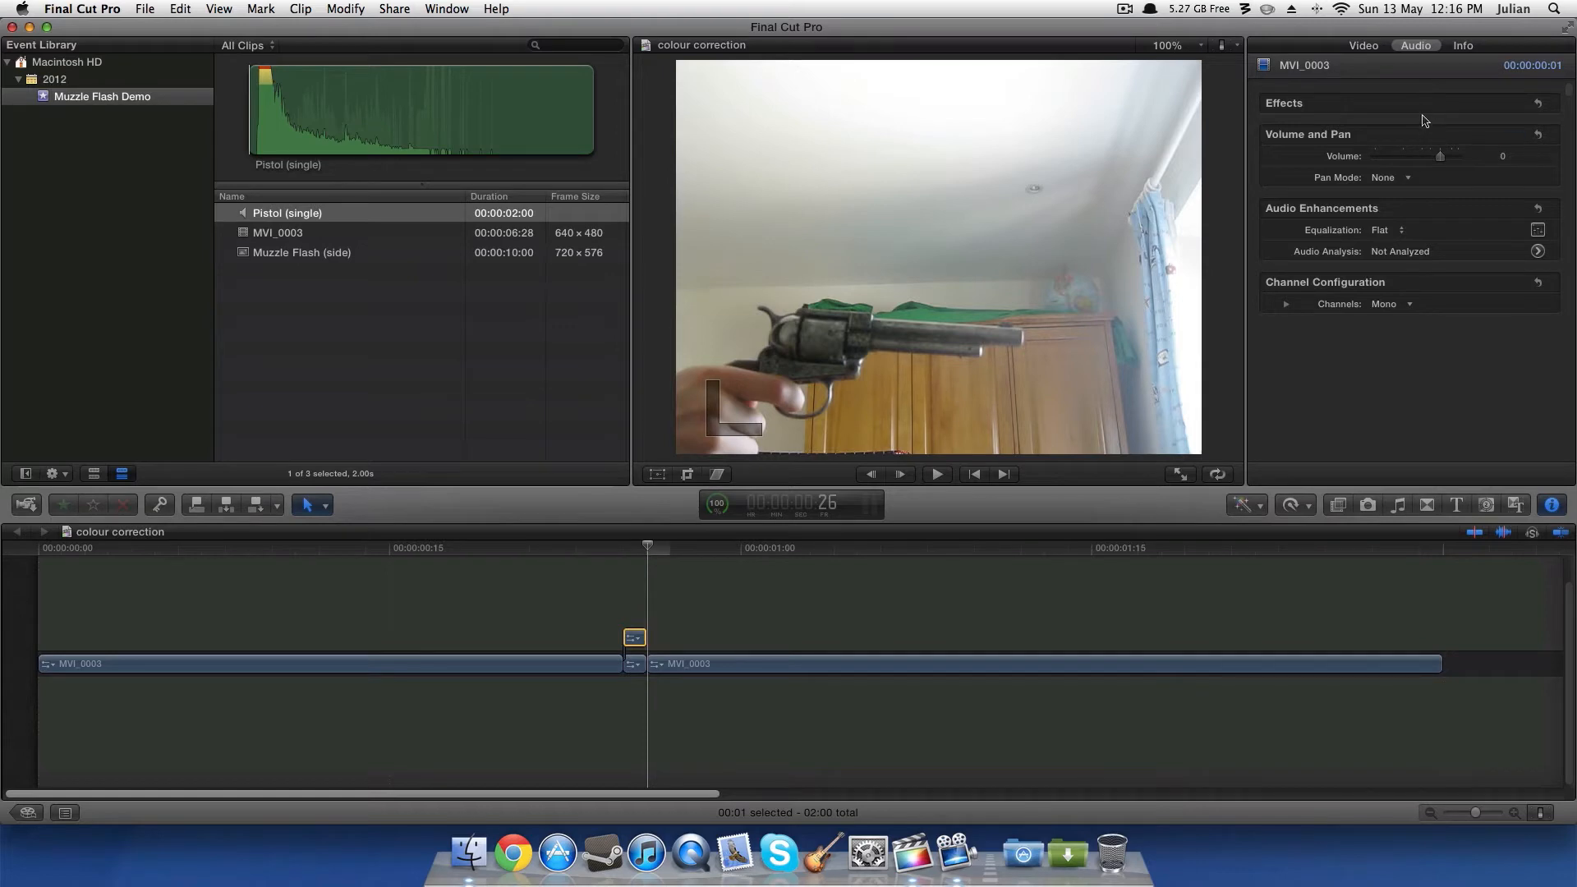
# Step: Set the blend mode of the stacked one-frame copy to Add
pyautogui.click(1363, 46)
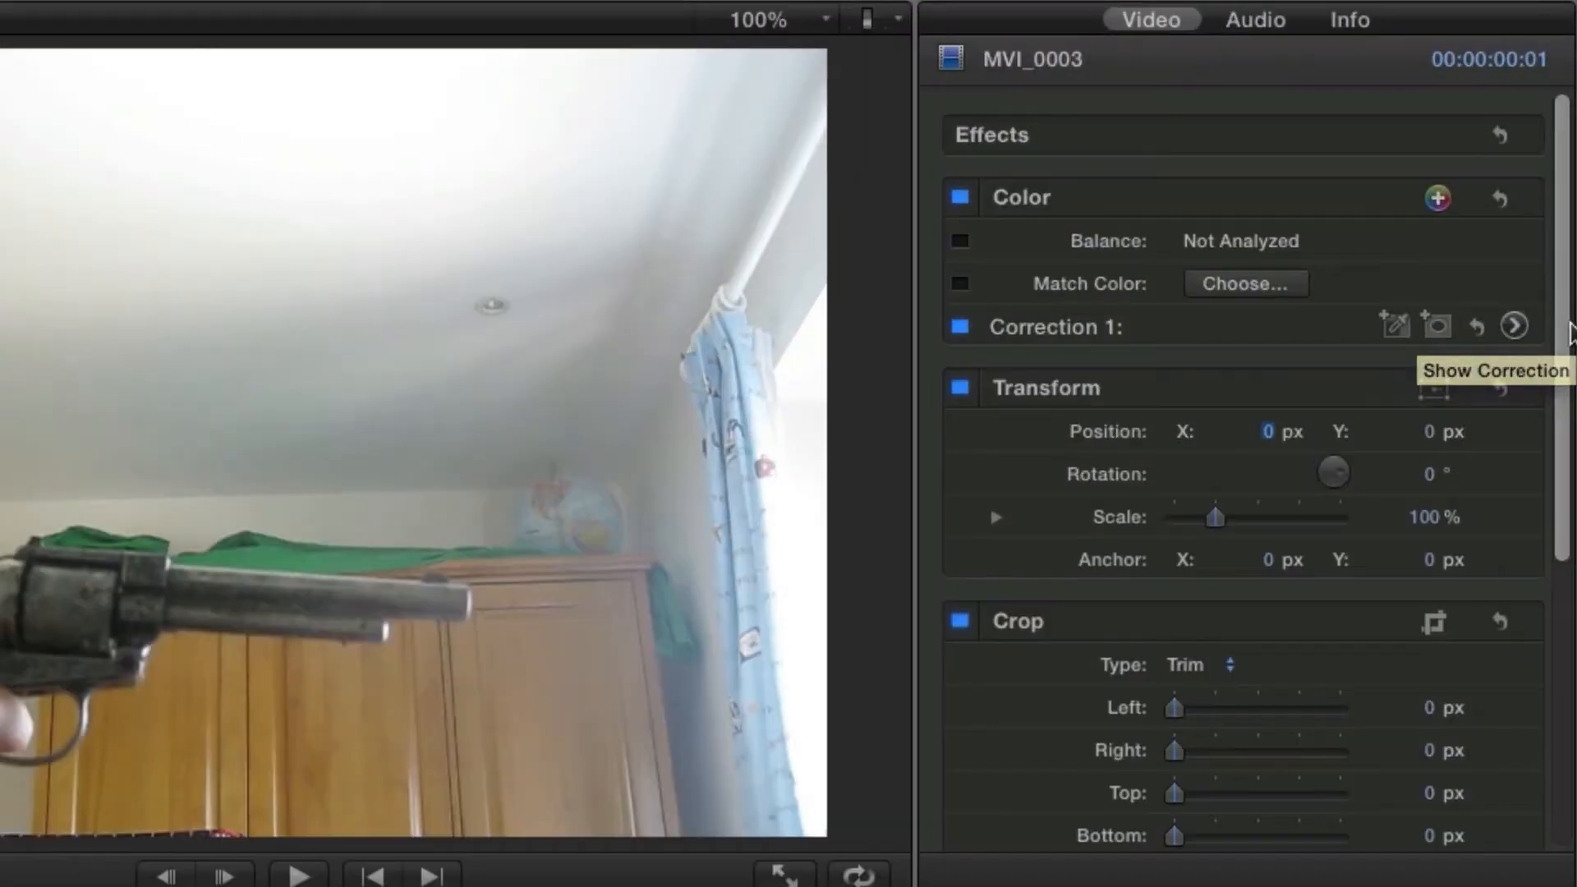
pyautogui.scroll(-5, 1560, 271)
pyautogui.moveTo(1549, 515); pyautogui.dragTo(1549, 652)
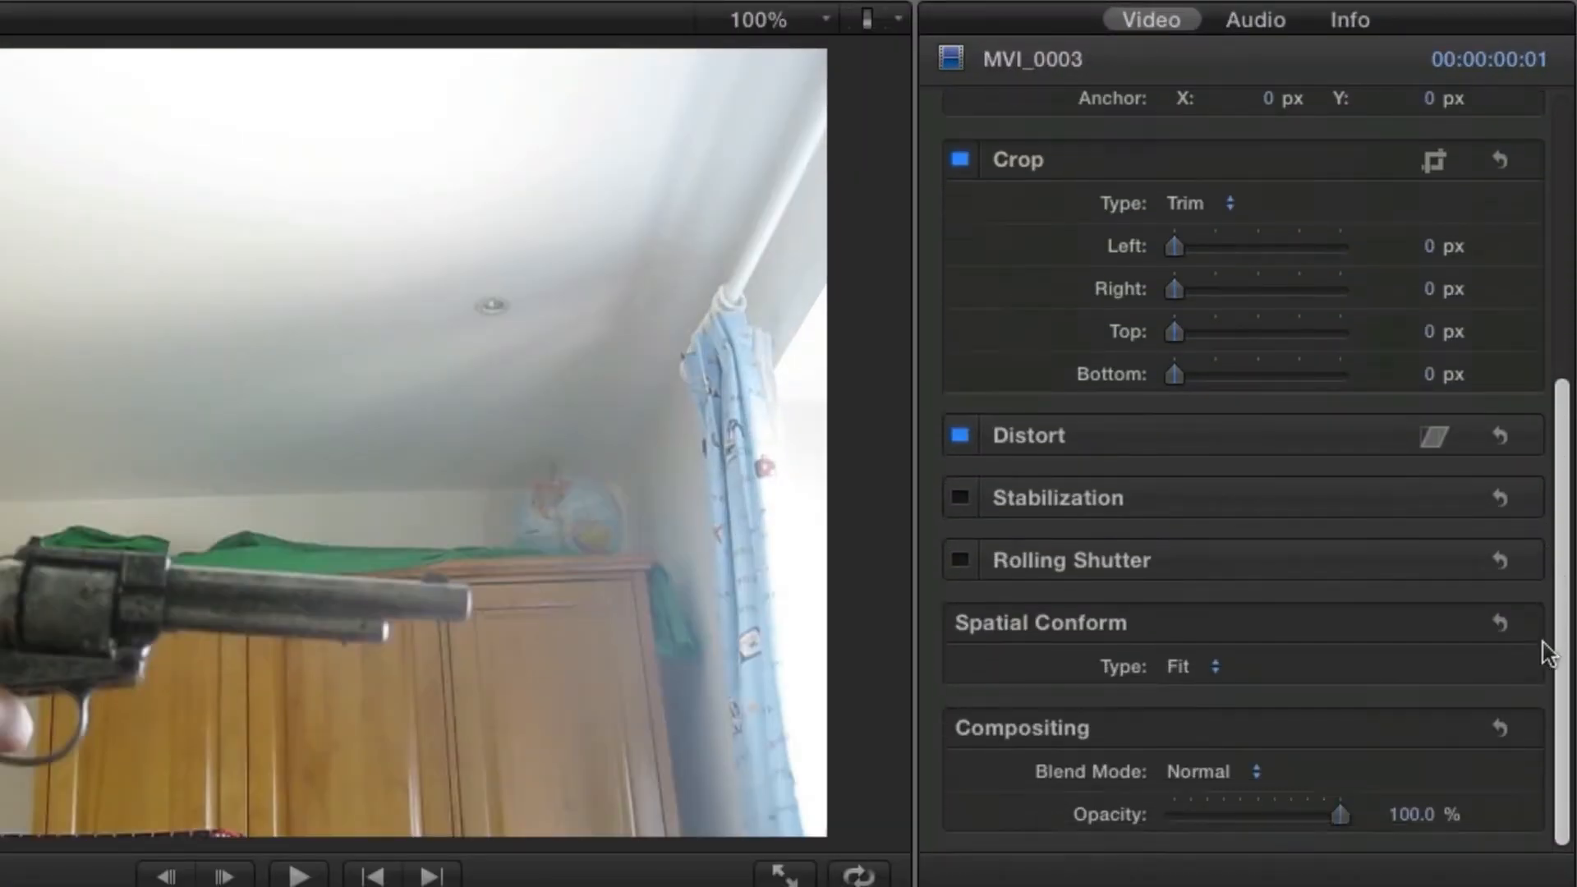
pyautogui.click(1246, 776)
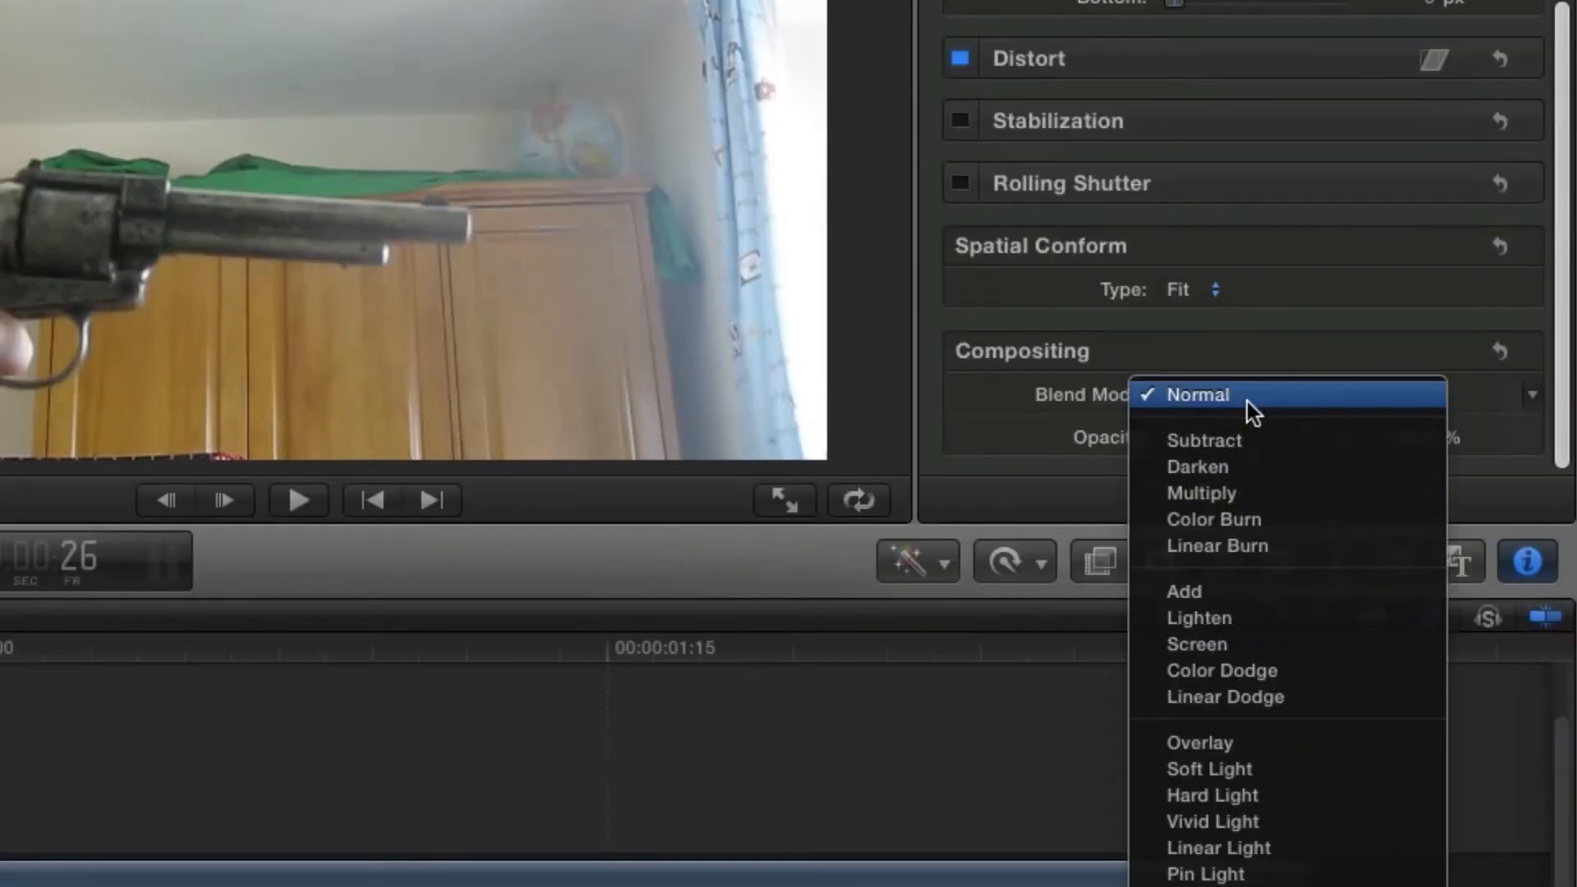
pyautogui.click(1259, 588)
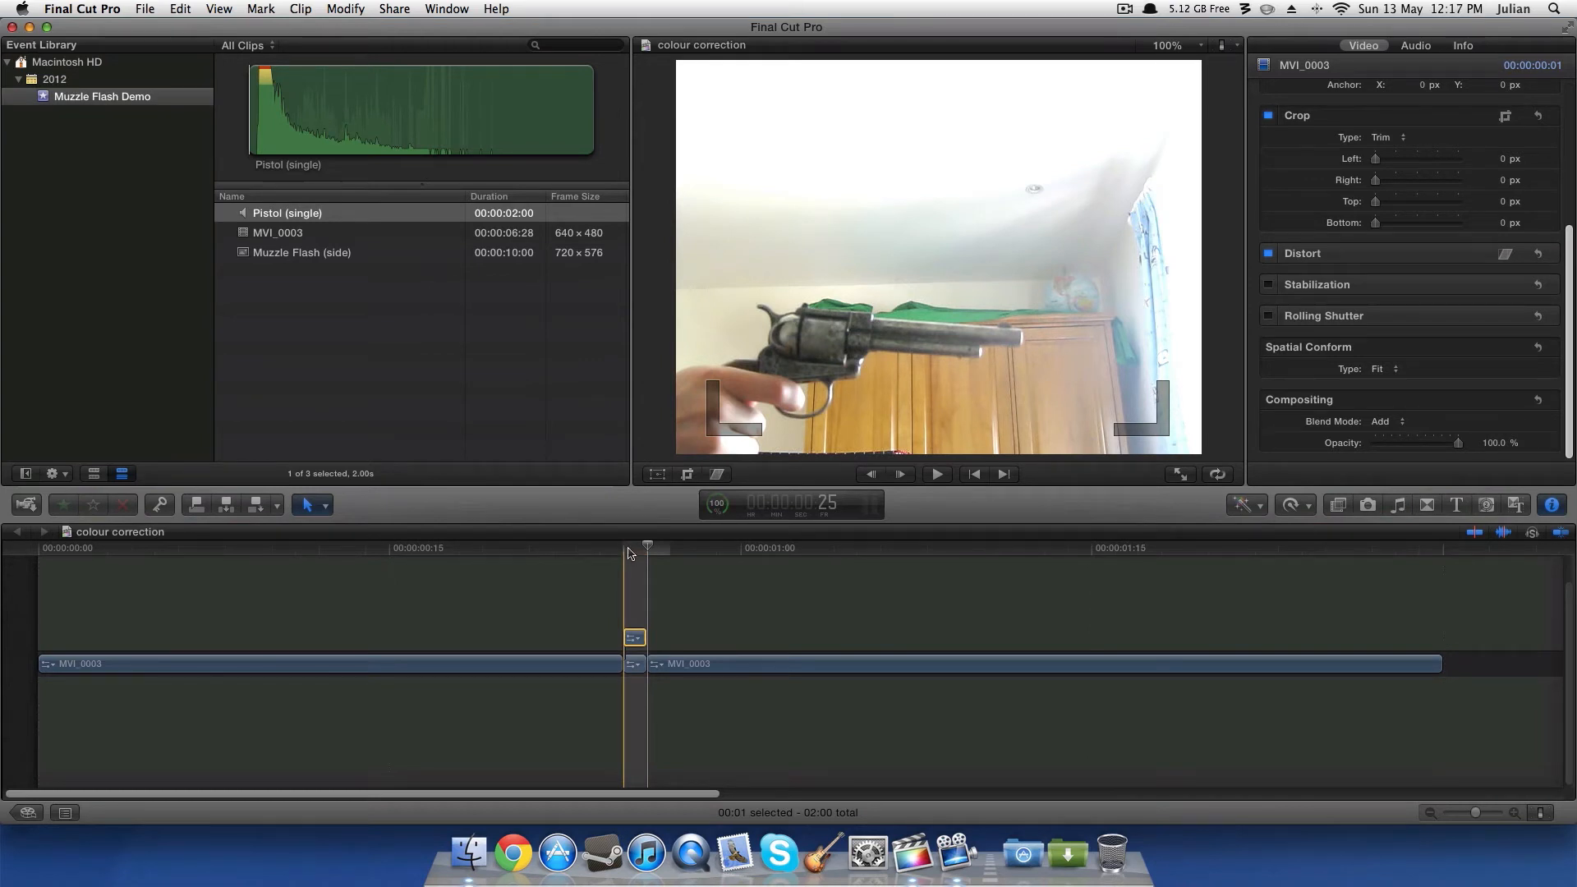
# Step: Place Muzzle Flash (side) above the stacked frame at frame 25 and cut it down to a single frame
pyautogui.click(625, 549)
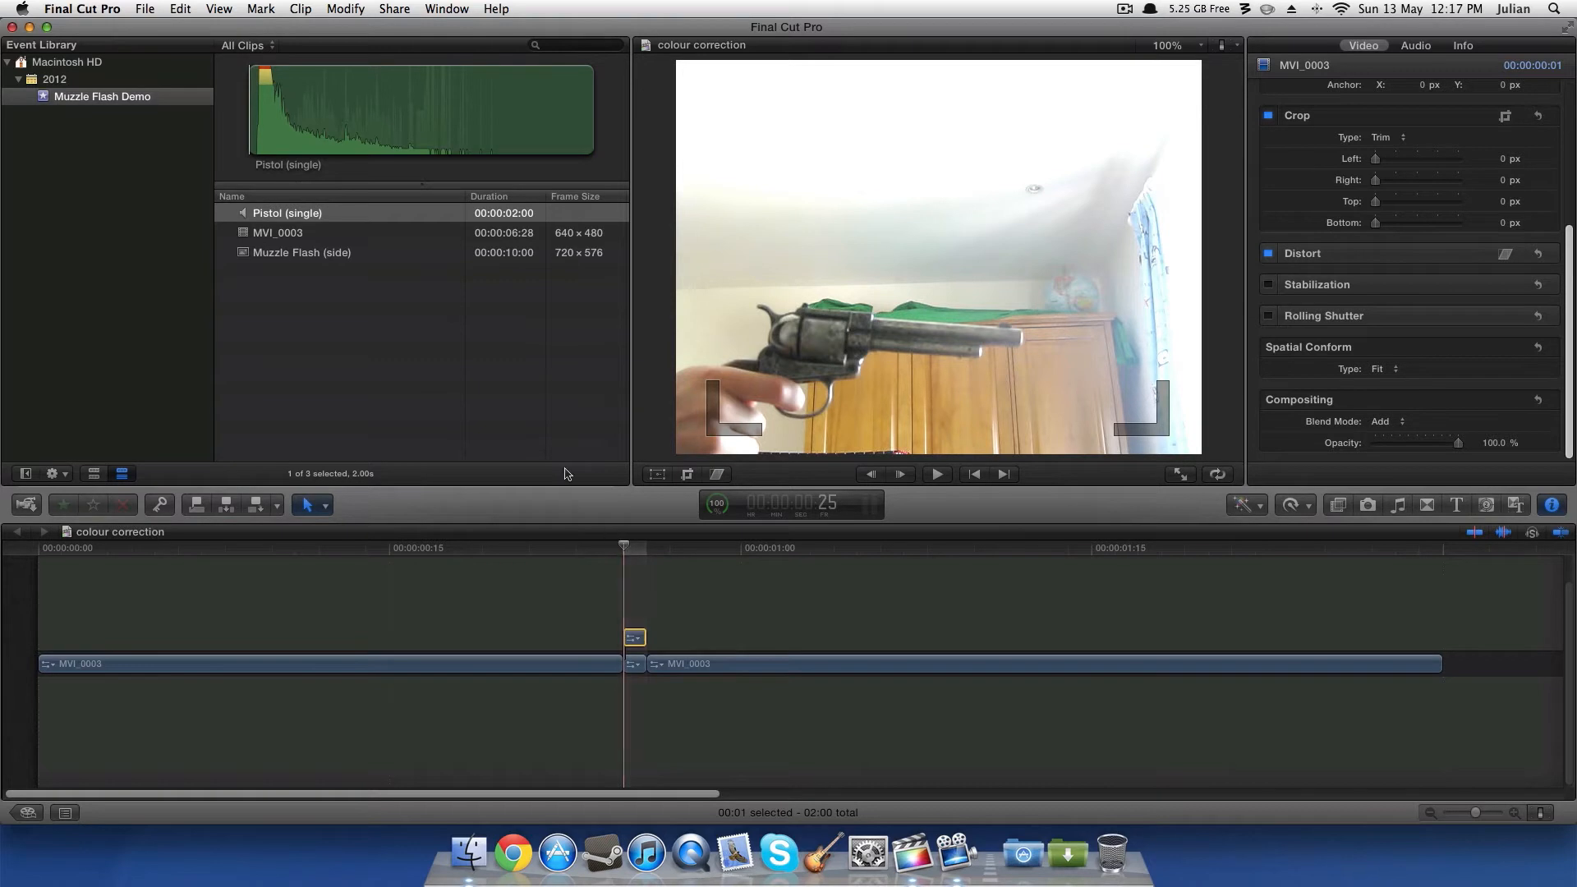
pyautogui.moveTo(247, 254); pyautogui.dragTo(637, 620)
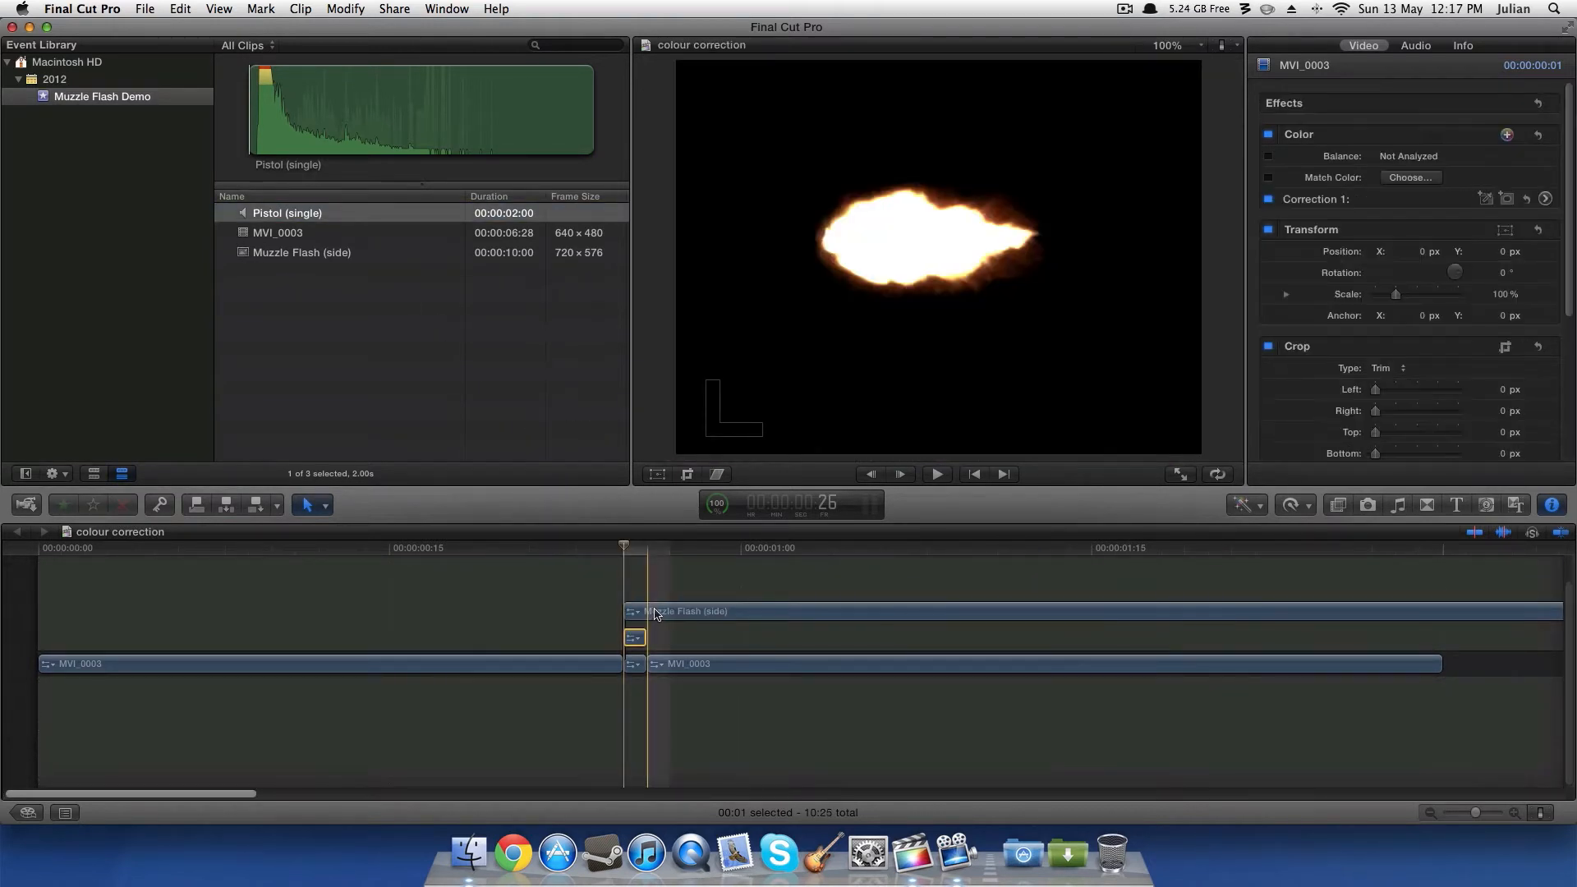
pyautogui.click(647, 611)
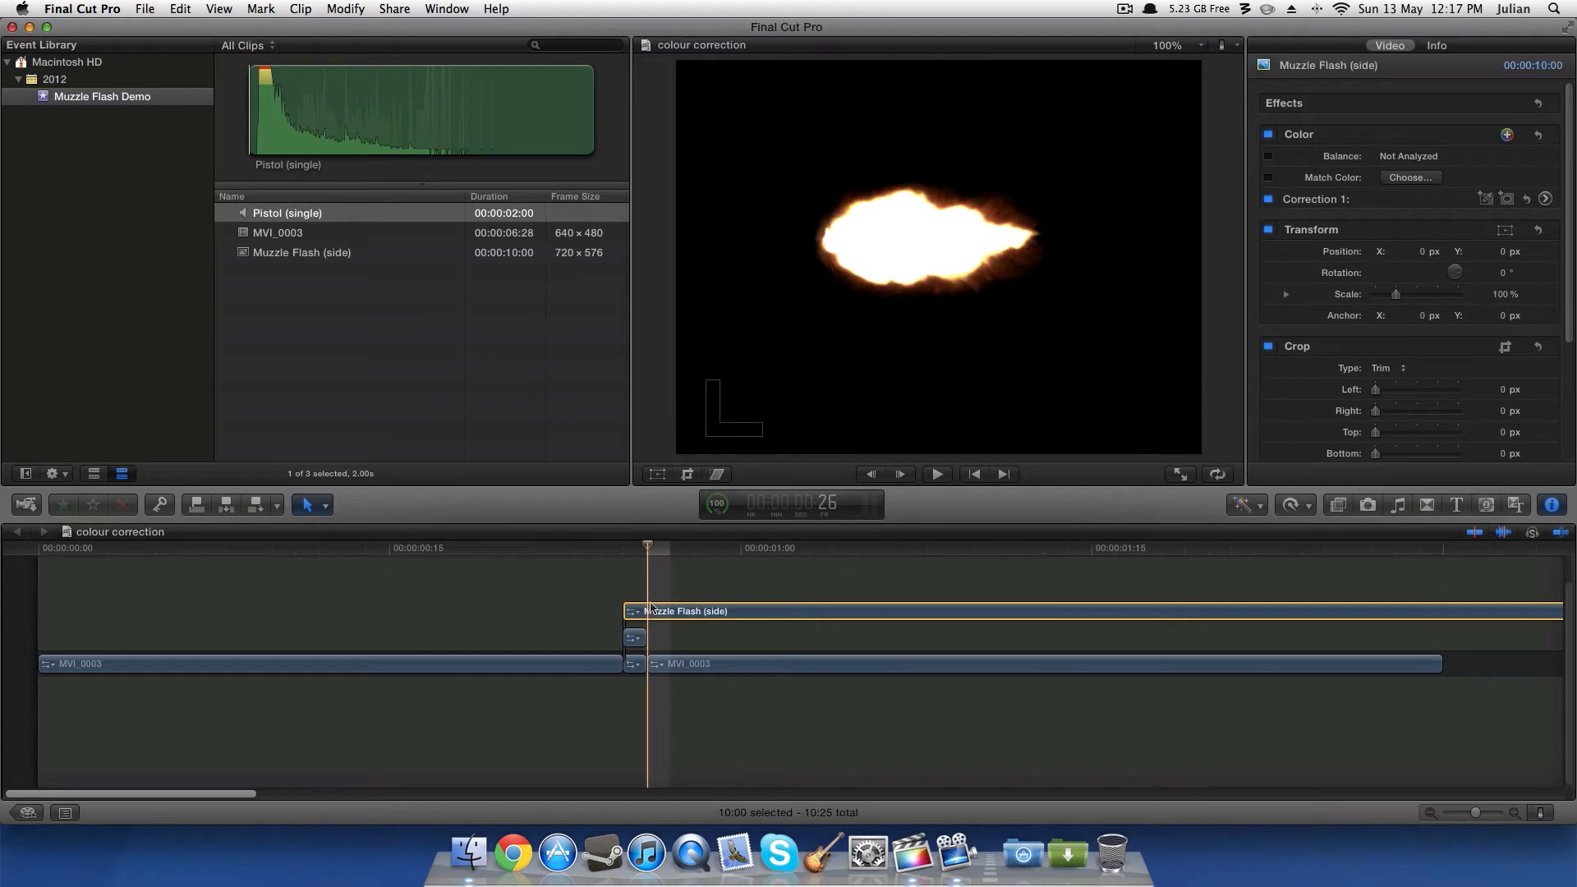
pyautogui.moveTo(650, 609); pyautogui.dragTo(697, 637)
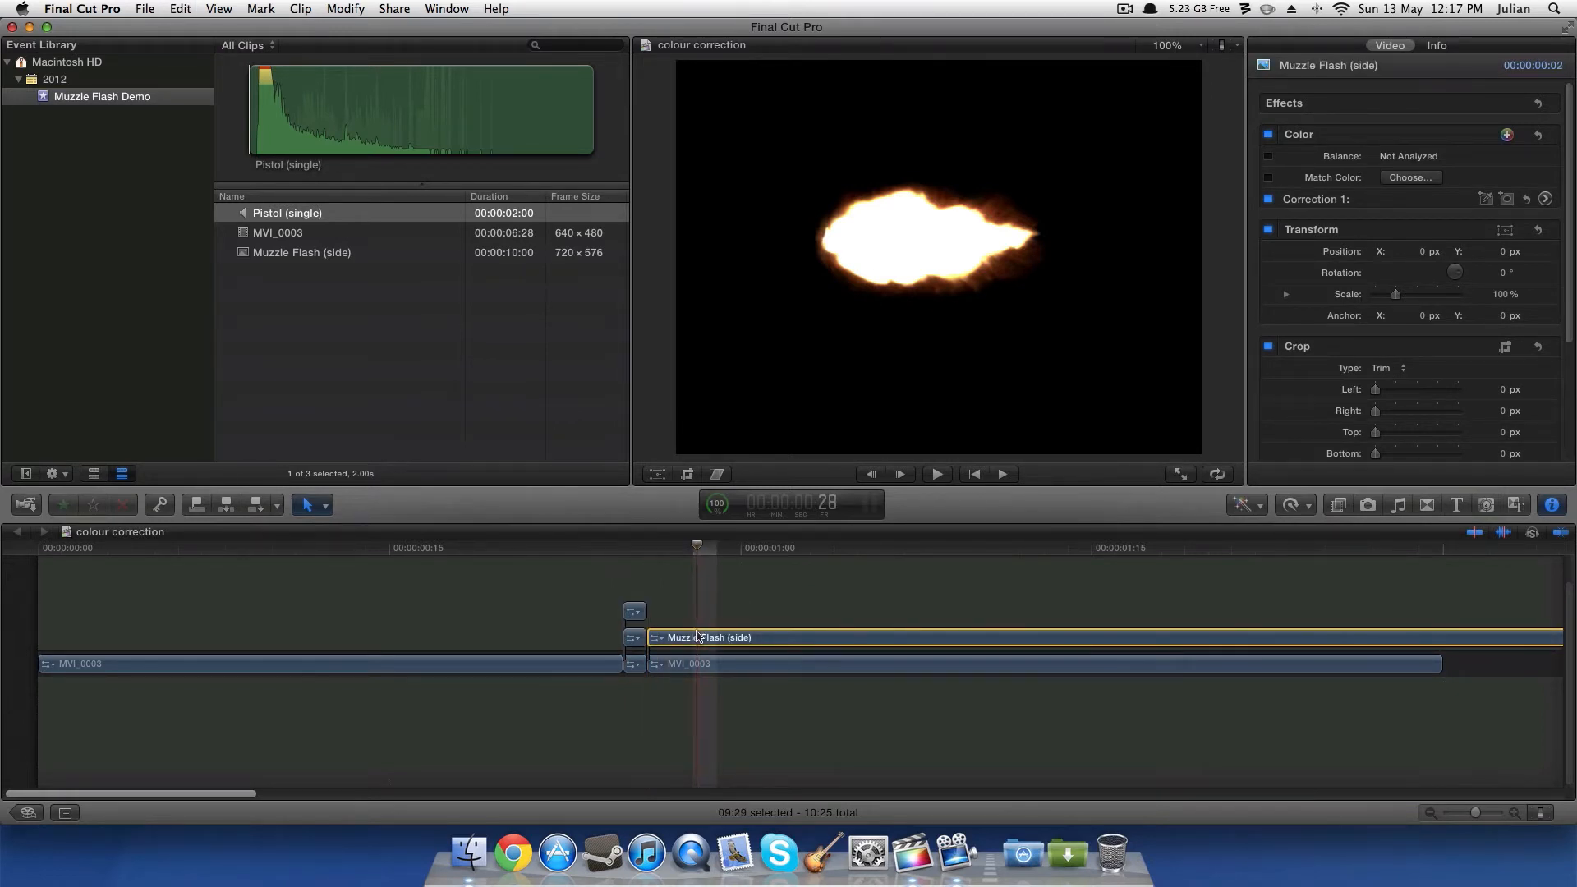
pyautogui.press('Delete')
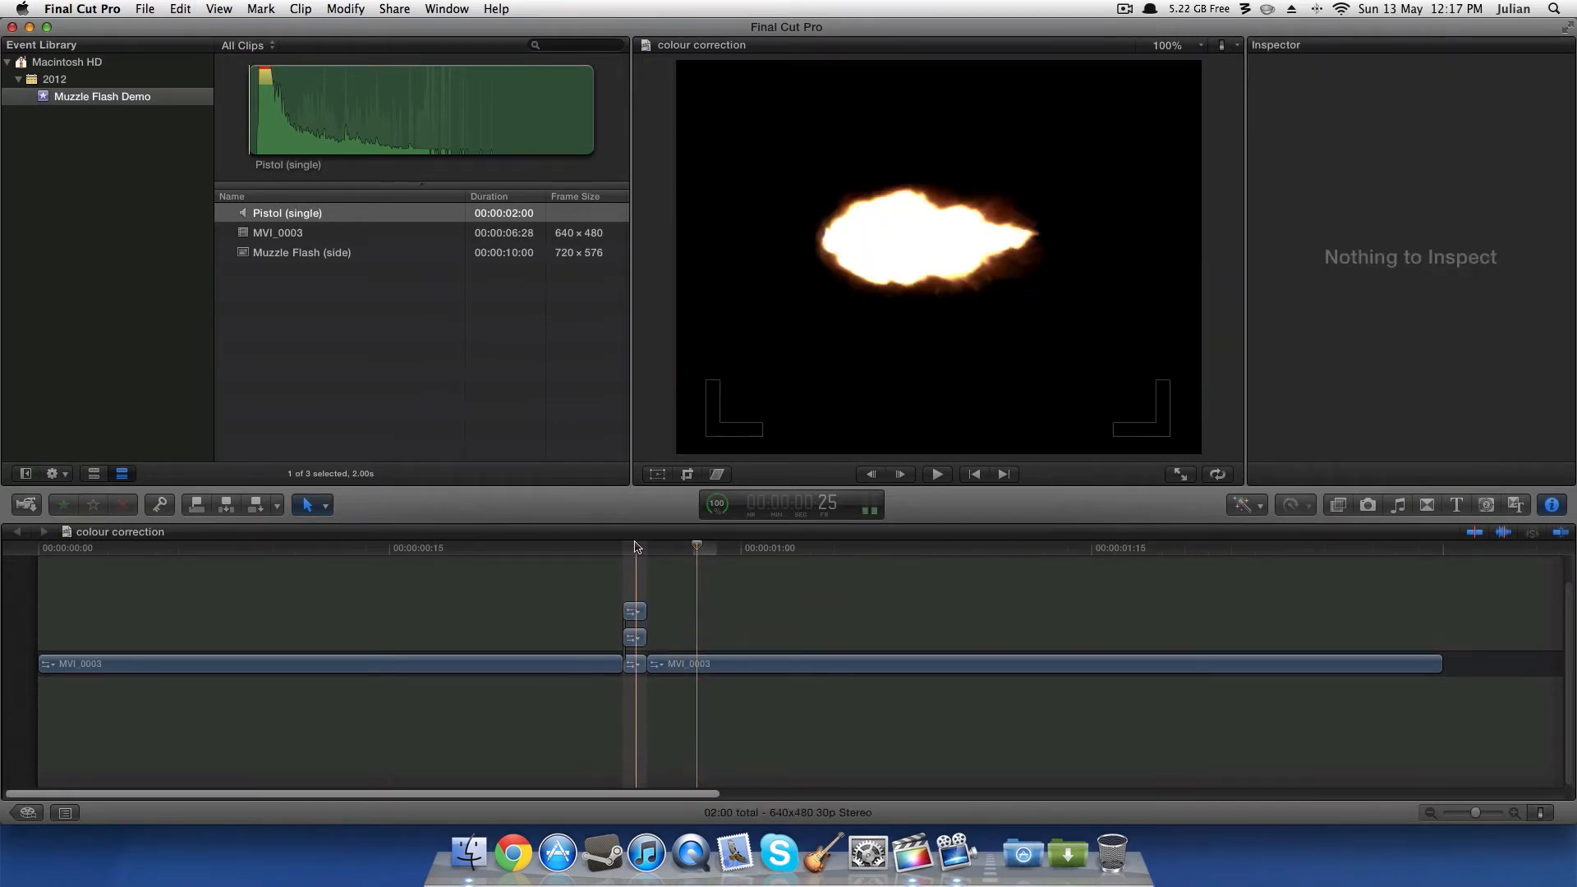
# Step: Set the blend mode of the one-frame Muzzle Flash (side) clip to Screen
pyautogui.click(637, 615)
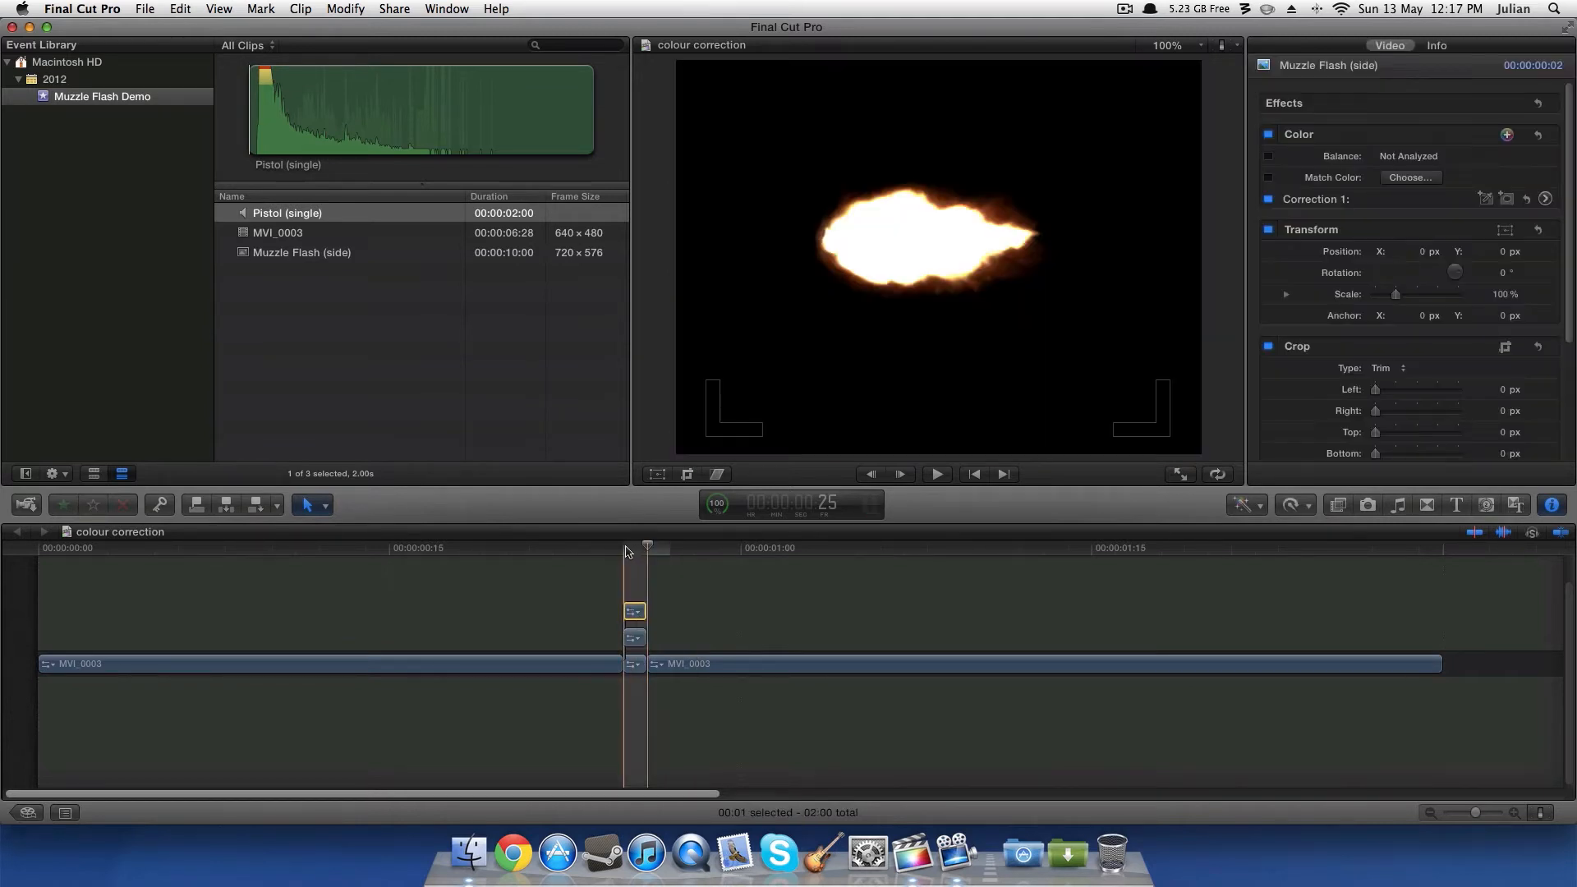
pyautogui.click(626, 549)
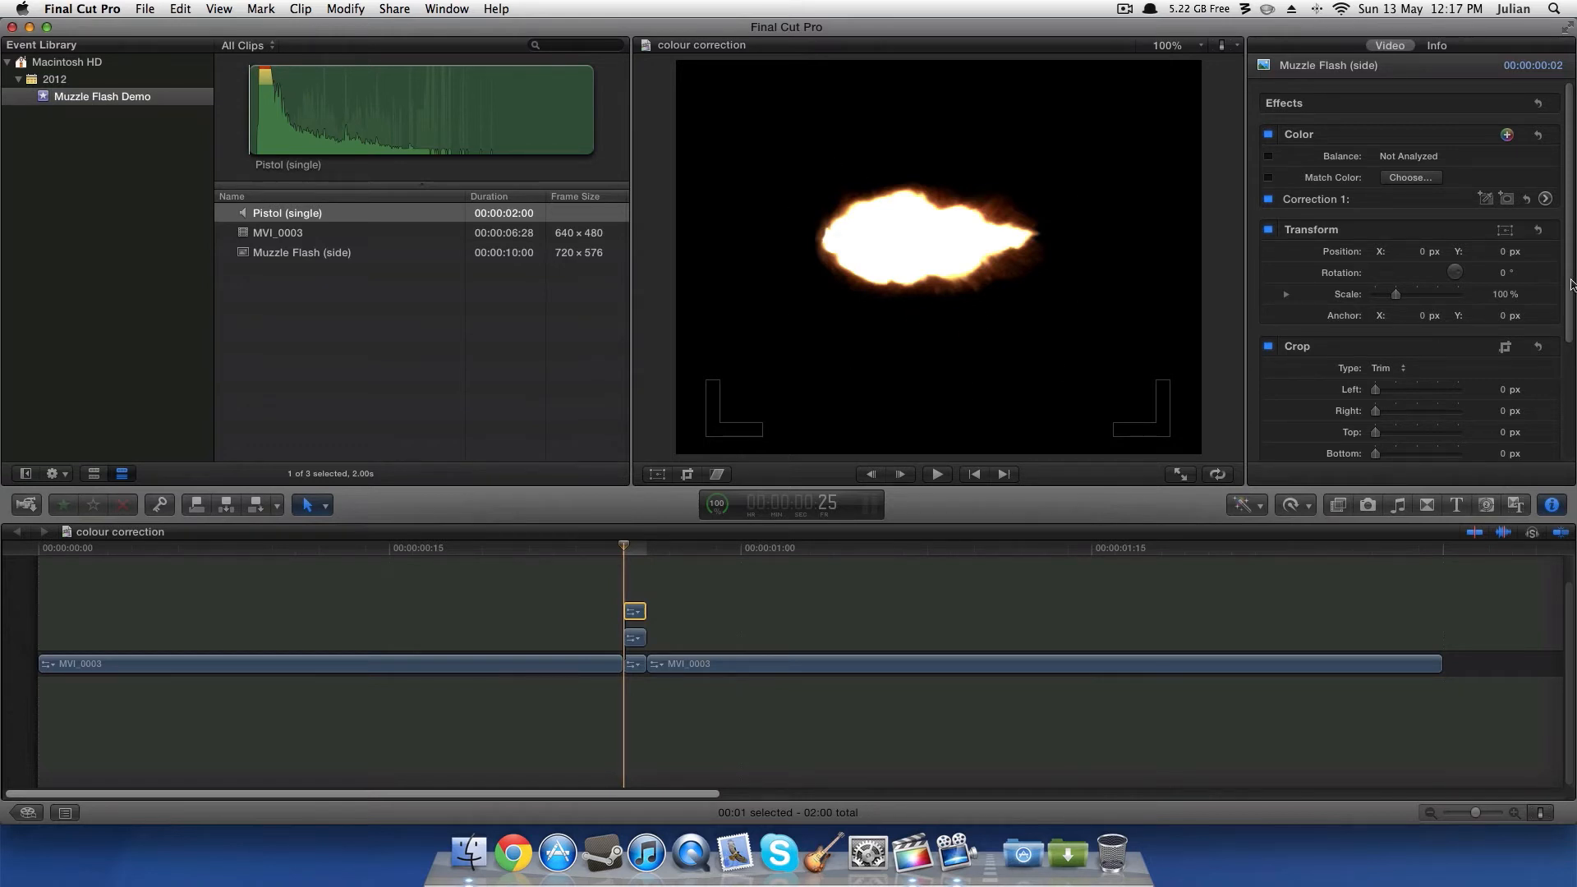
pyautogui.scroll(-7, 1570, 284)
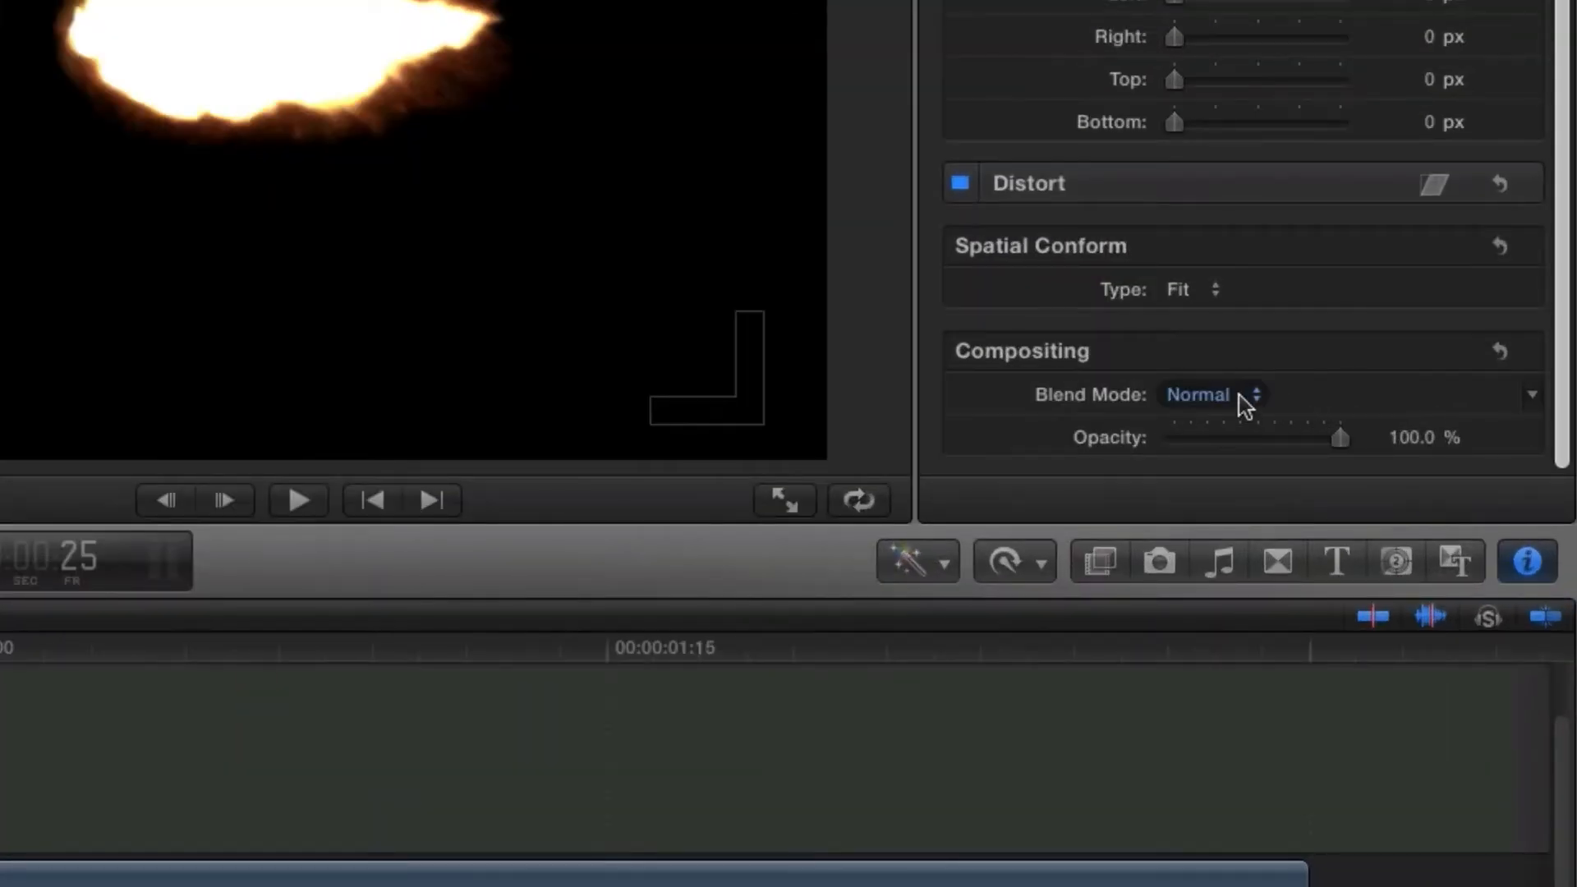
pyautogui.click(1242, 397)
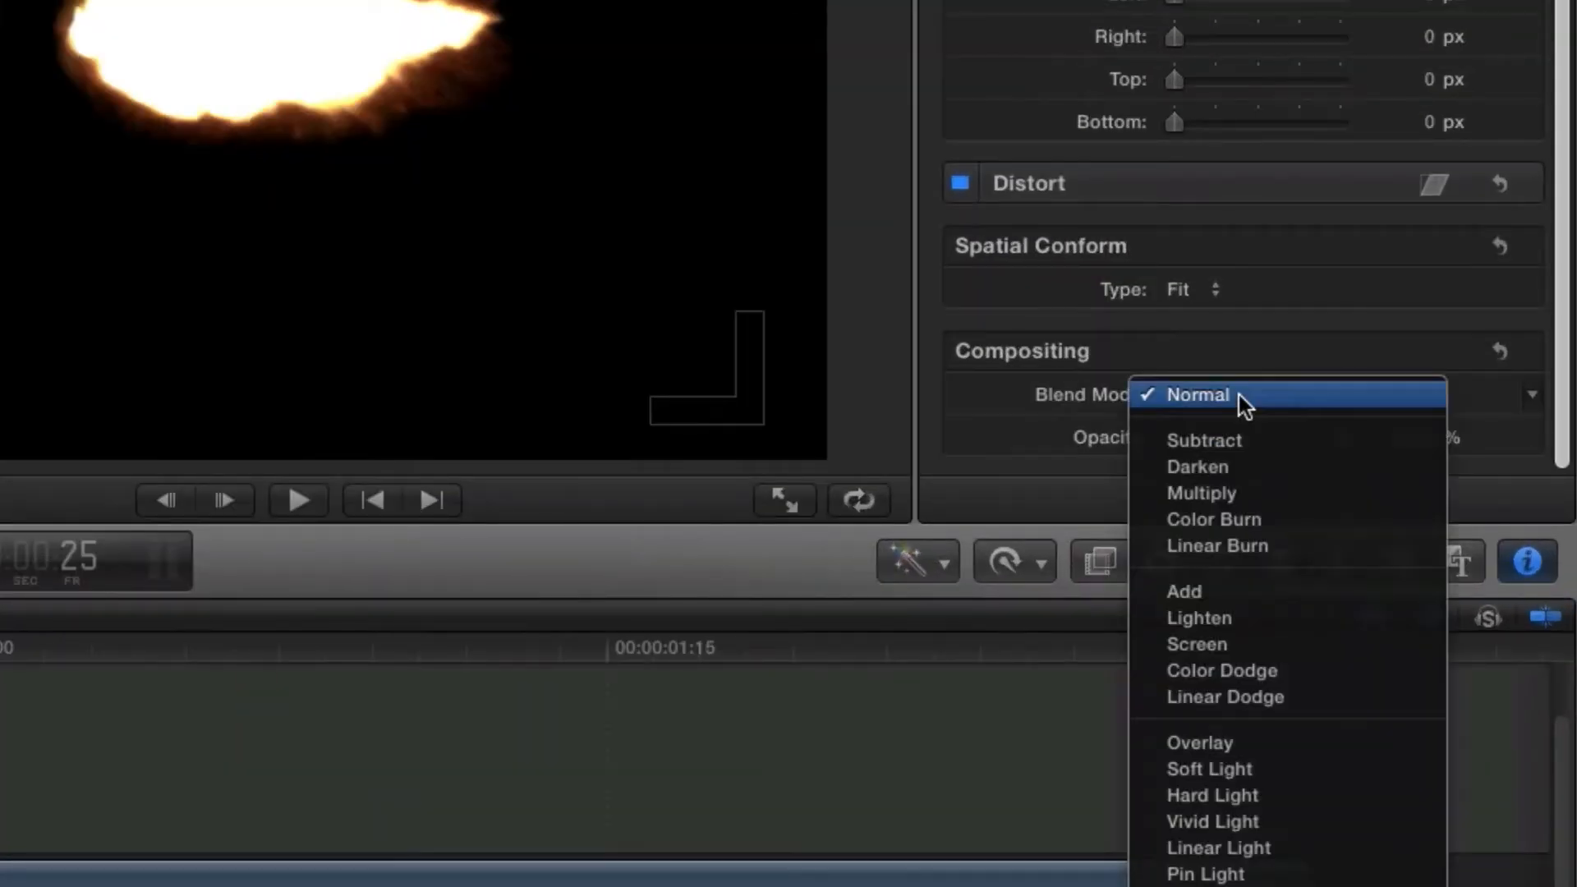
pyautogui.click(1253, 636)
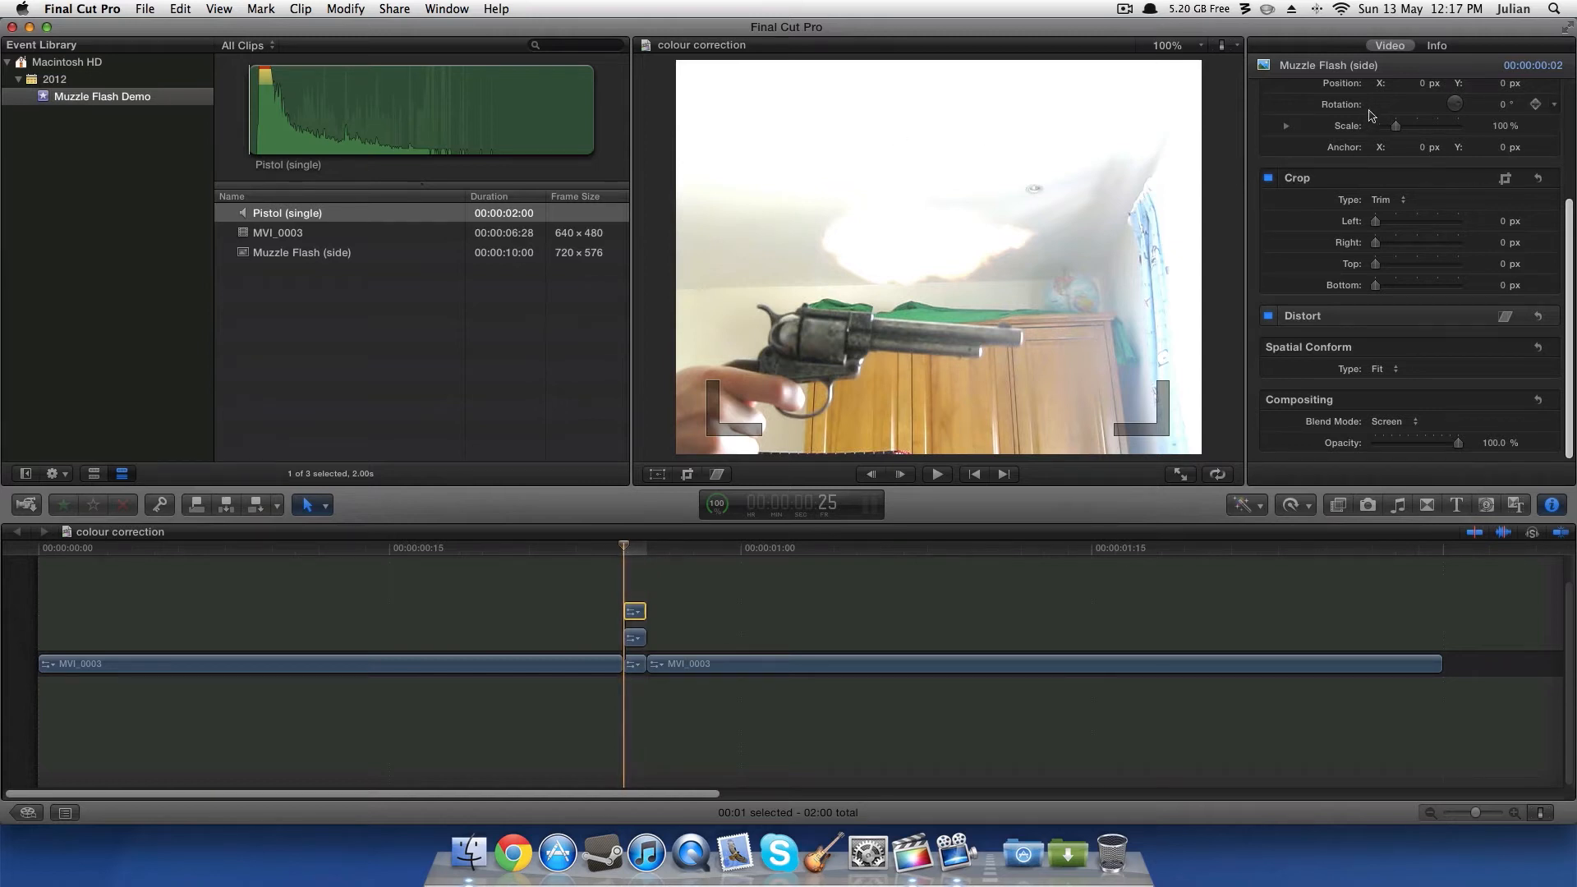
# Step: Transform the muzzle flash onto the gun barrel's tip: position about X 270.5, Y -134.6 px, rotation -5.1°, scale about 110.67%
pyautogui.scroll(5, 1544, 312)
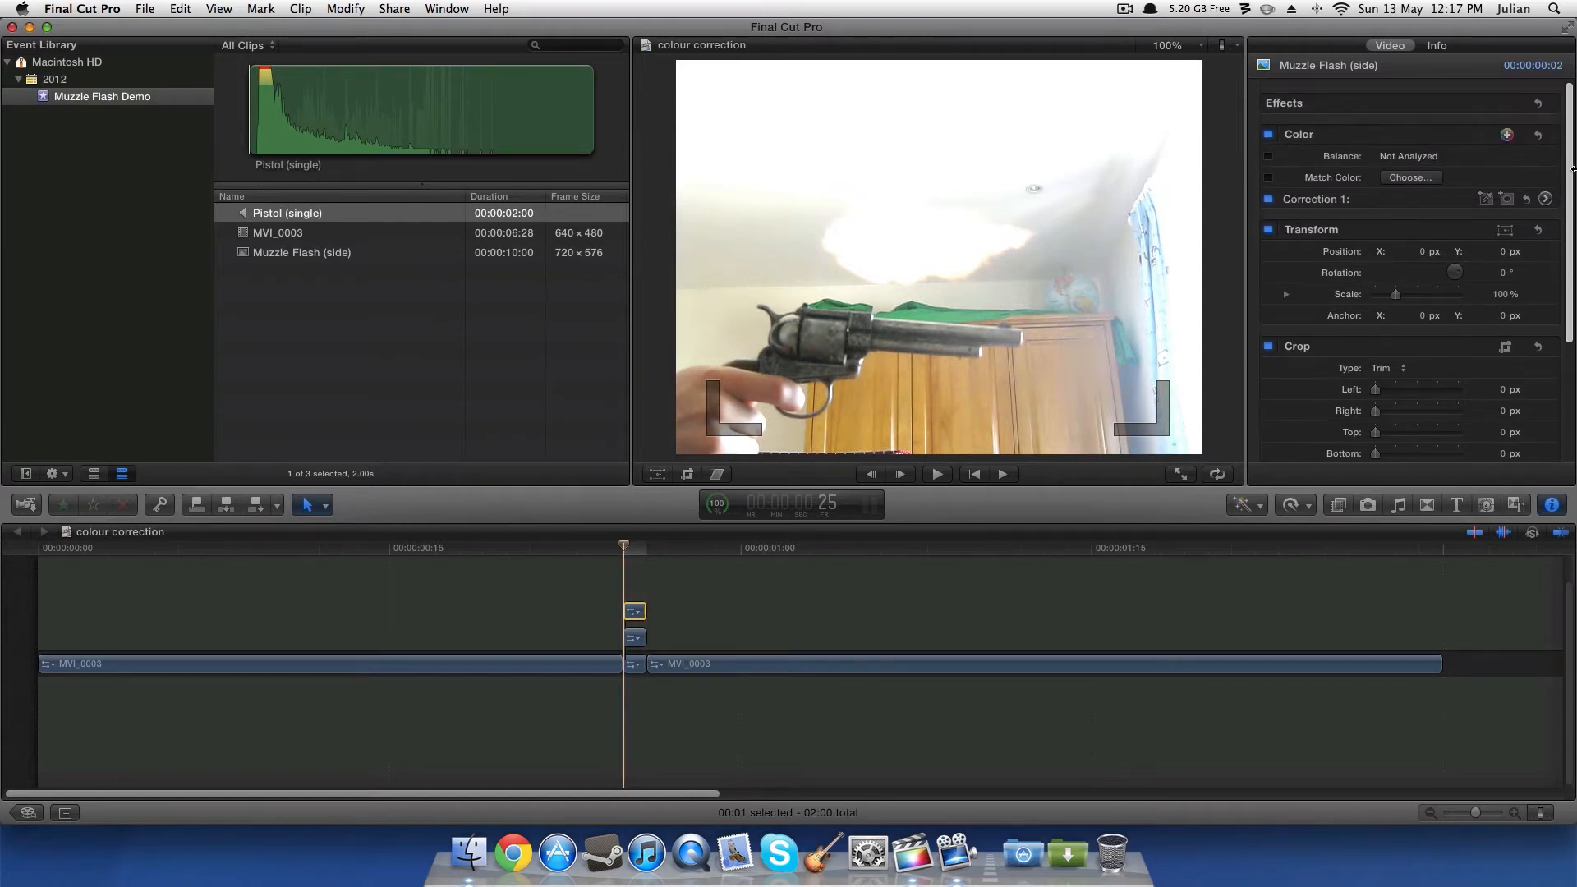
pyautogui.click(1504, 231)
pyautogui.moveTo(1055, 279); pyautogui.dragTo(1176, 367)
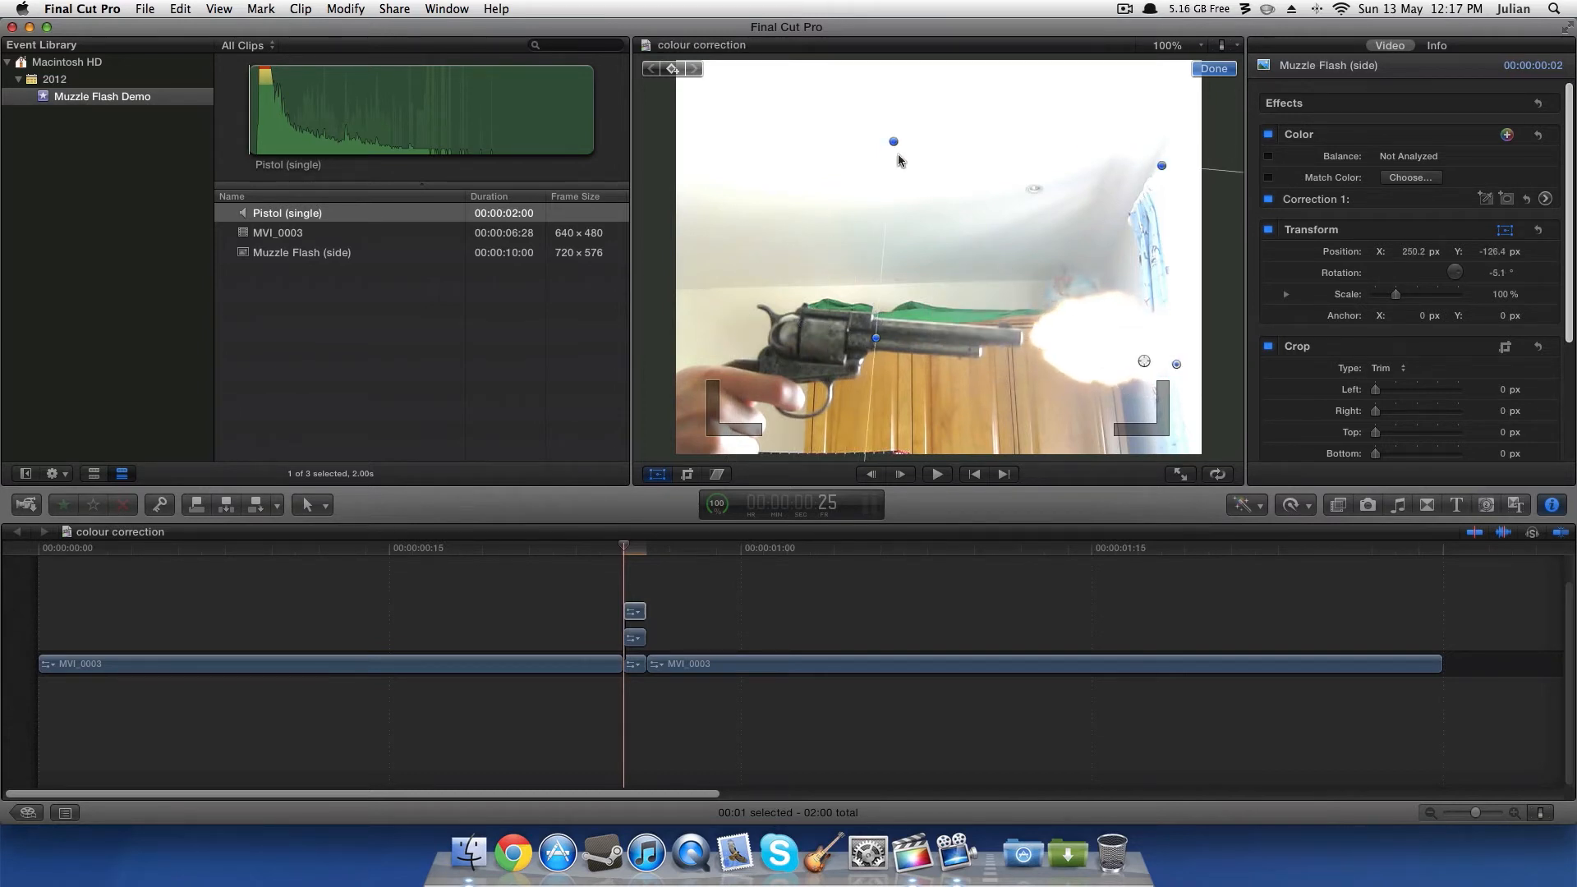
pyautogui.moveTo(893, 144); pyautogui.dragTo(866, 120)
pyautogui.moveTo(1077, 304); pyautogui.dragTo(1096, 312)
pyautogui.click(1197, 71)
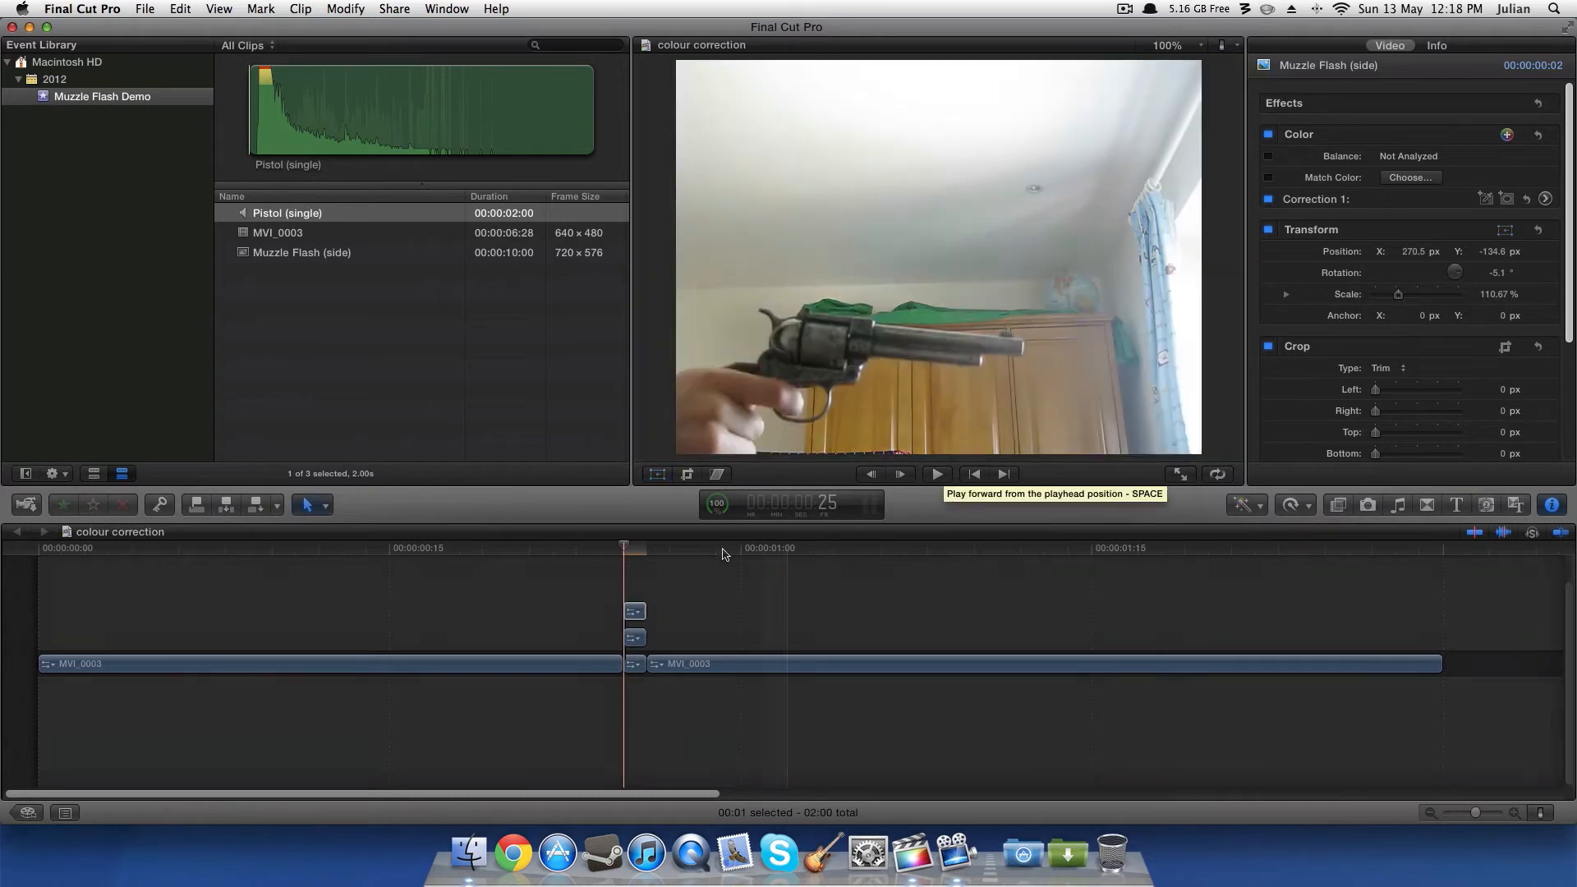
# Step: Return the playhead to the start of the timeline
pyautogui.click(393, 552)
pyautogui.click(291, 589)
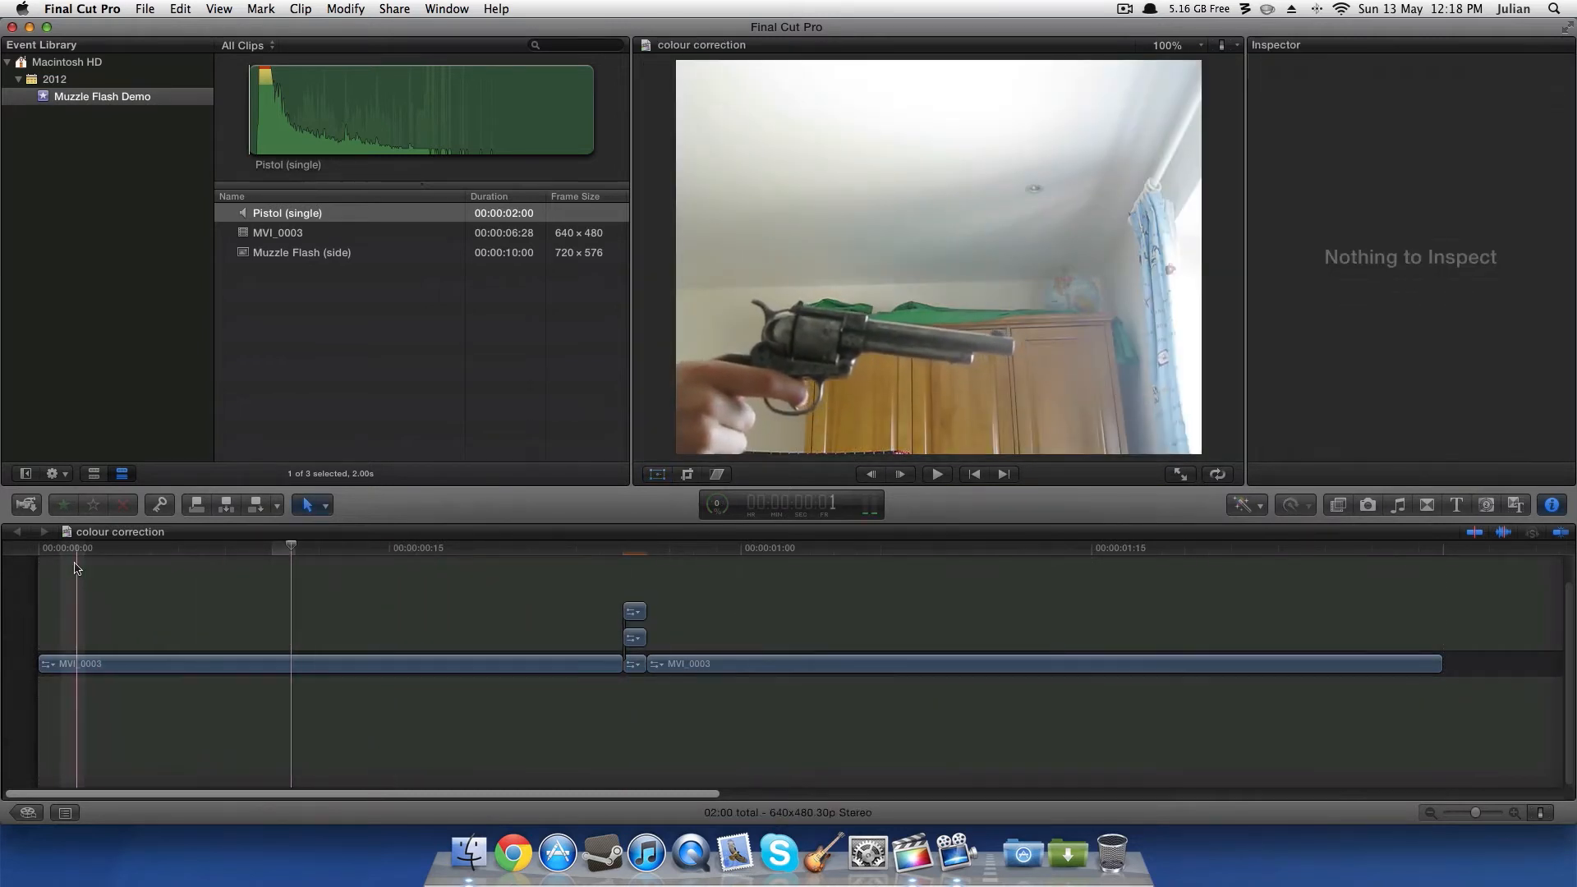
pyautogui.click(37, 550)
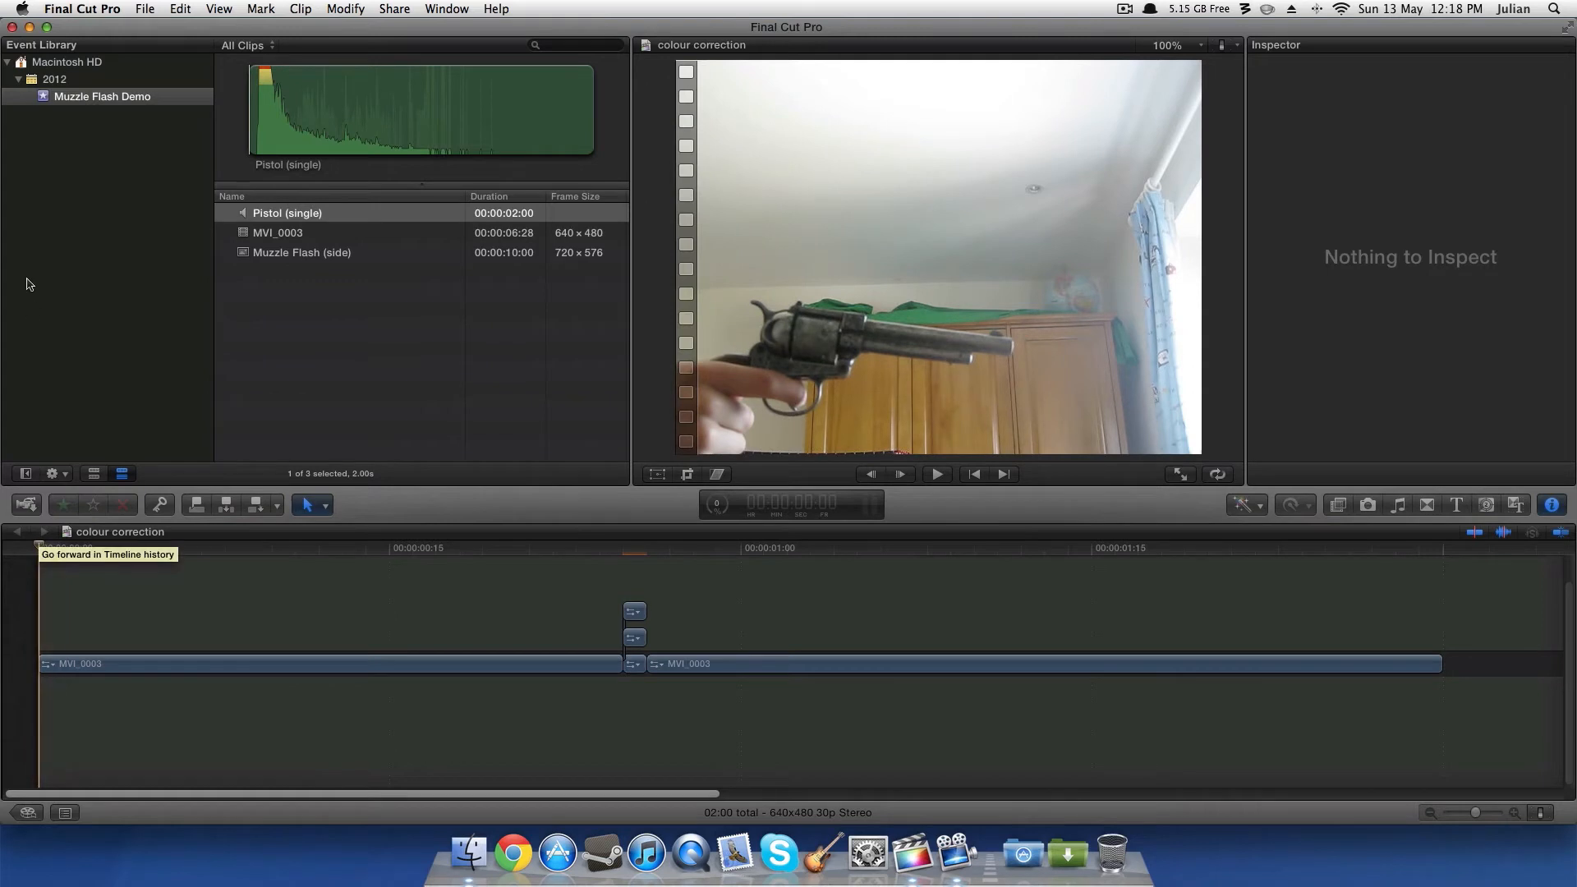
# Step: Play back the sequence to check the flash and park the playhead on frame 25
pyautogui.press('space')
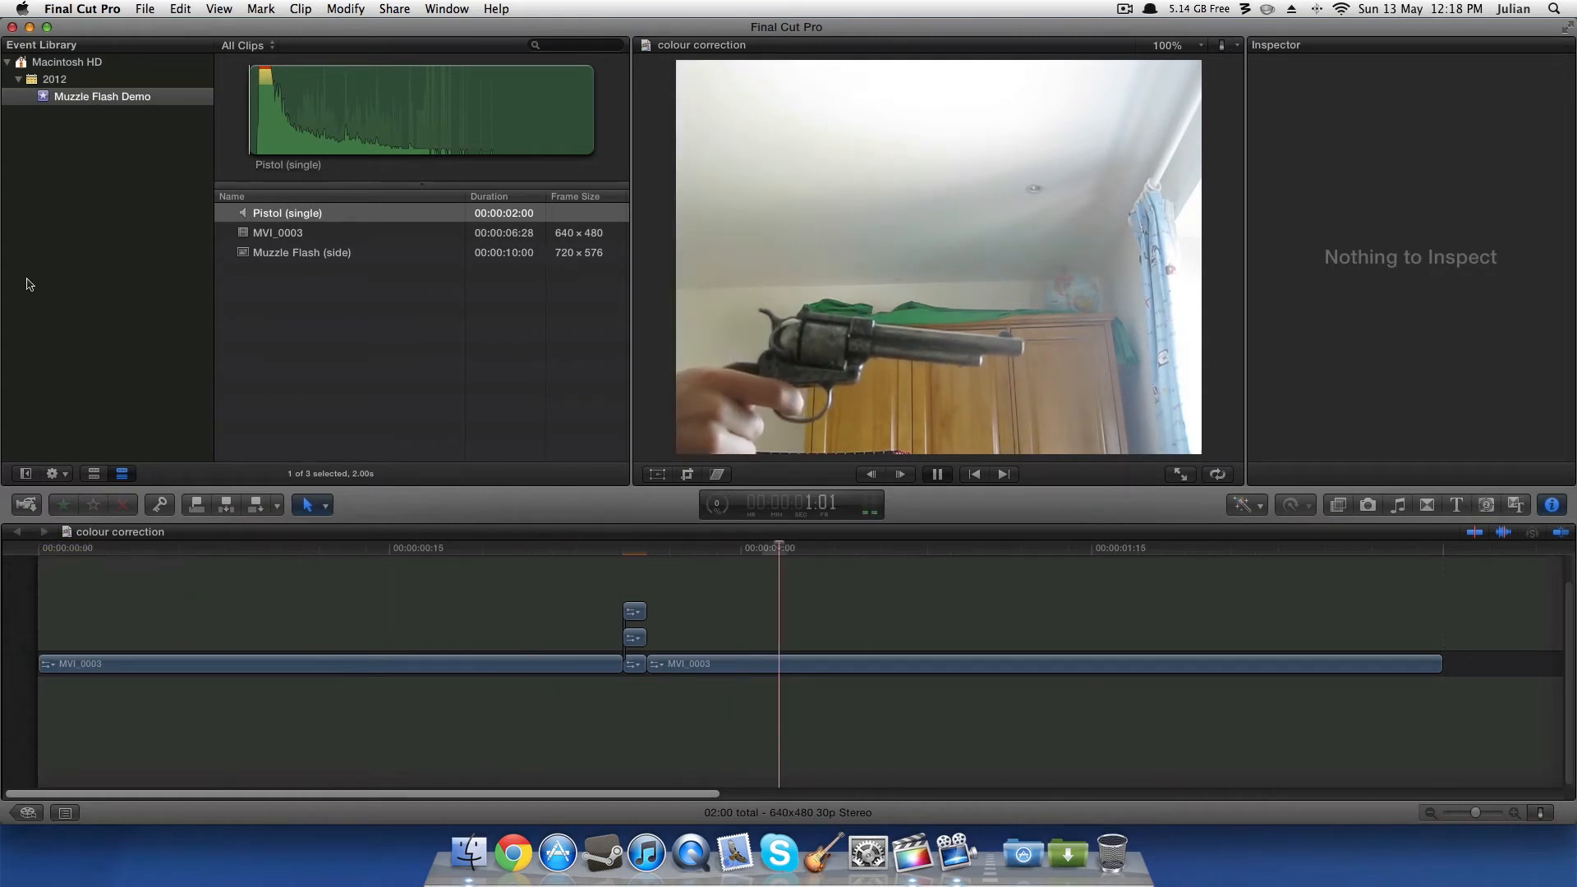
pyautogui.press('space')
pyautogui.click(624, 574)
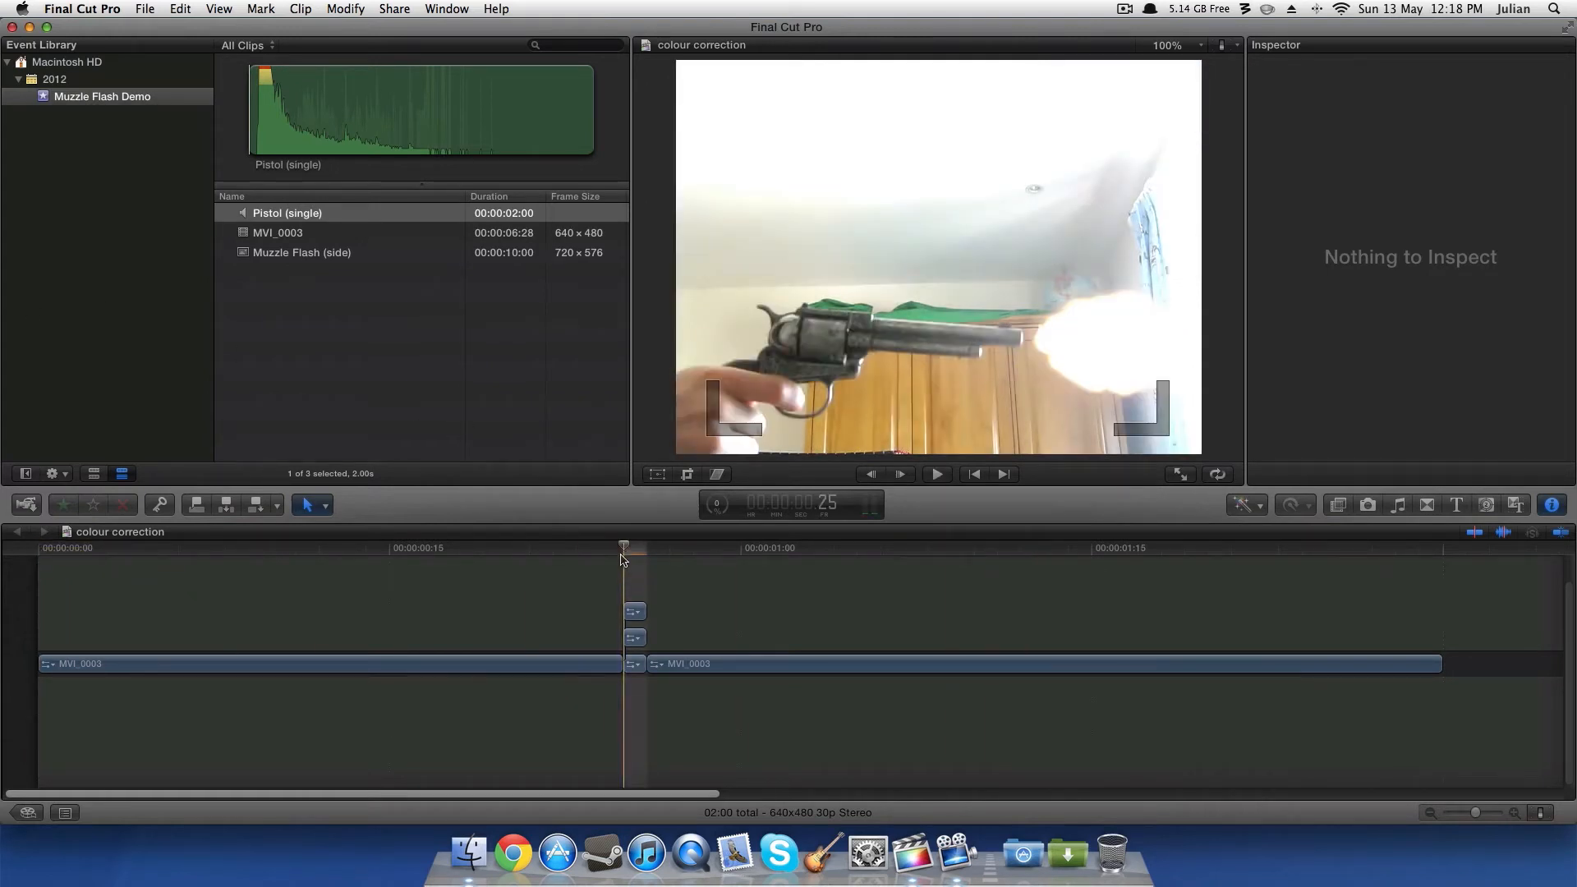
# Step: Nudge the Muzzle Flash (side) clip slightly down with Transform to about Y -138.1 px
pyautogui.click(640, 619)
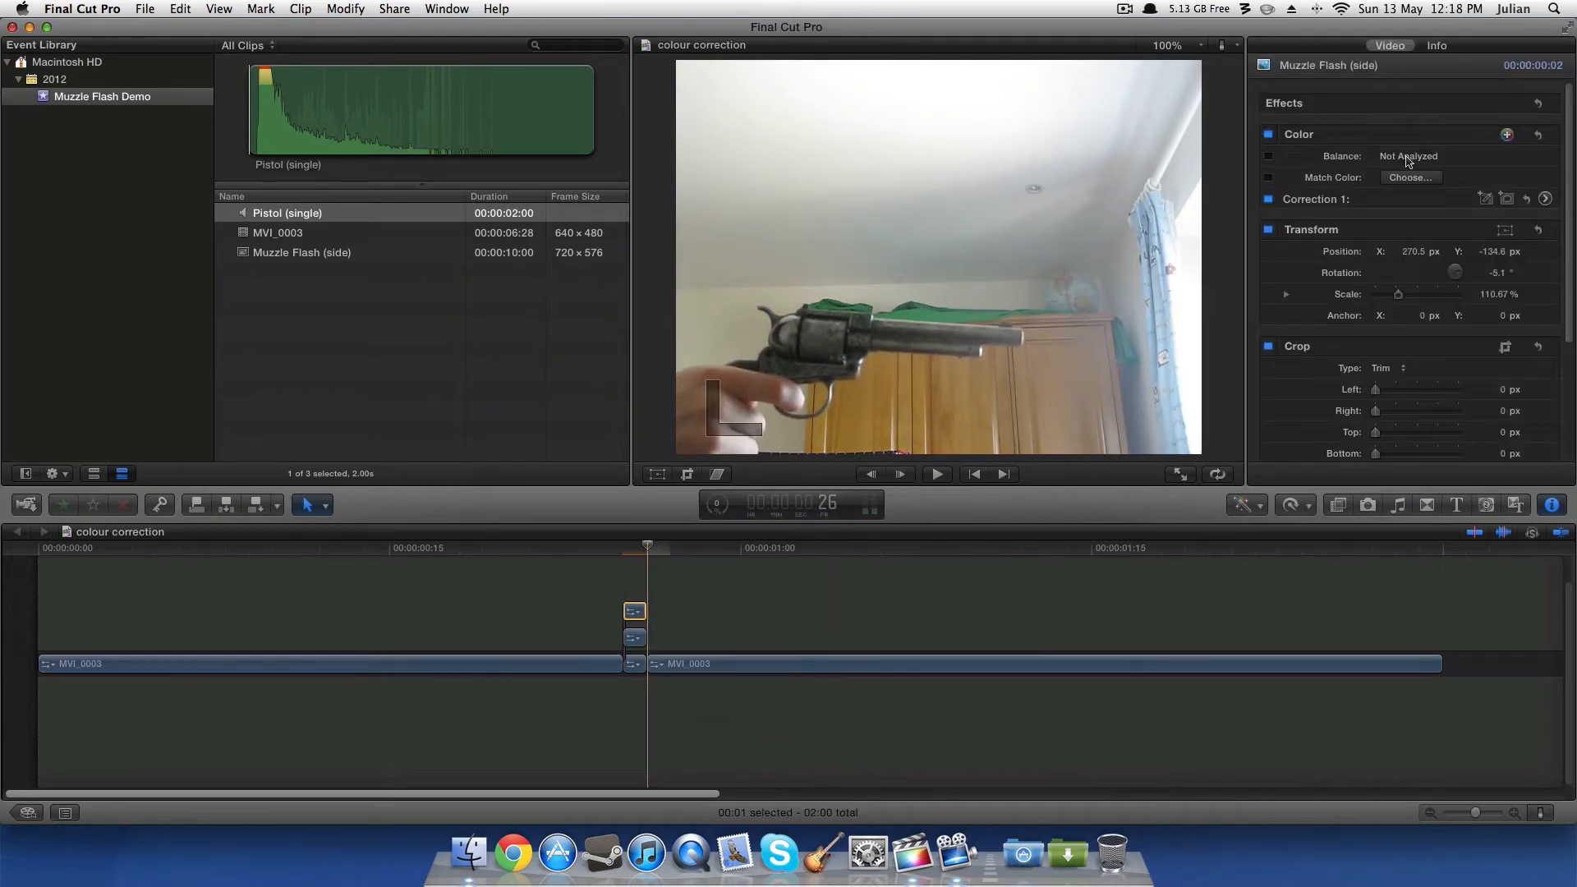
pyautogui.press('Left')
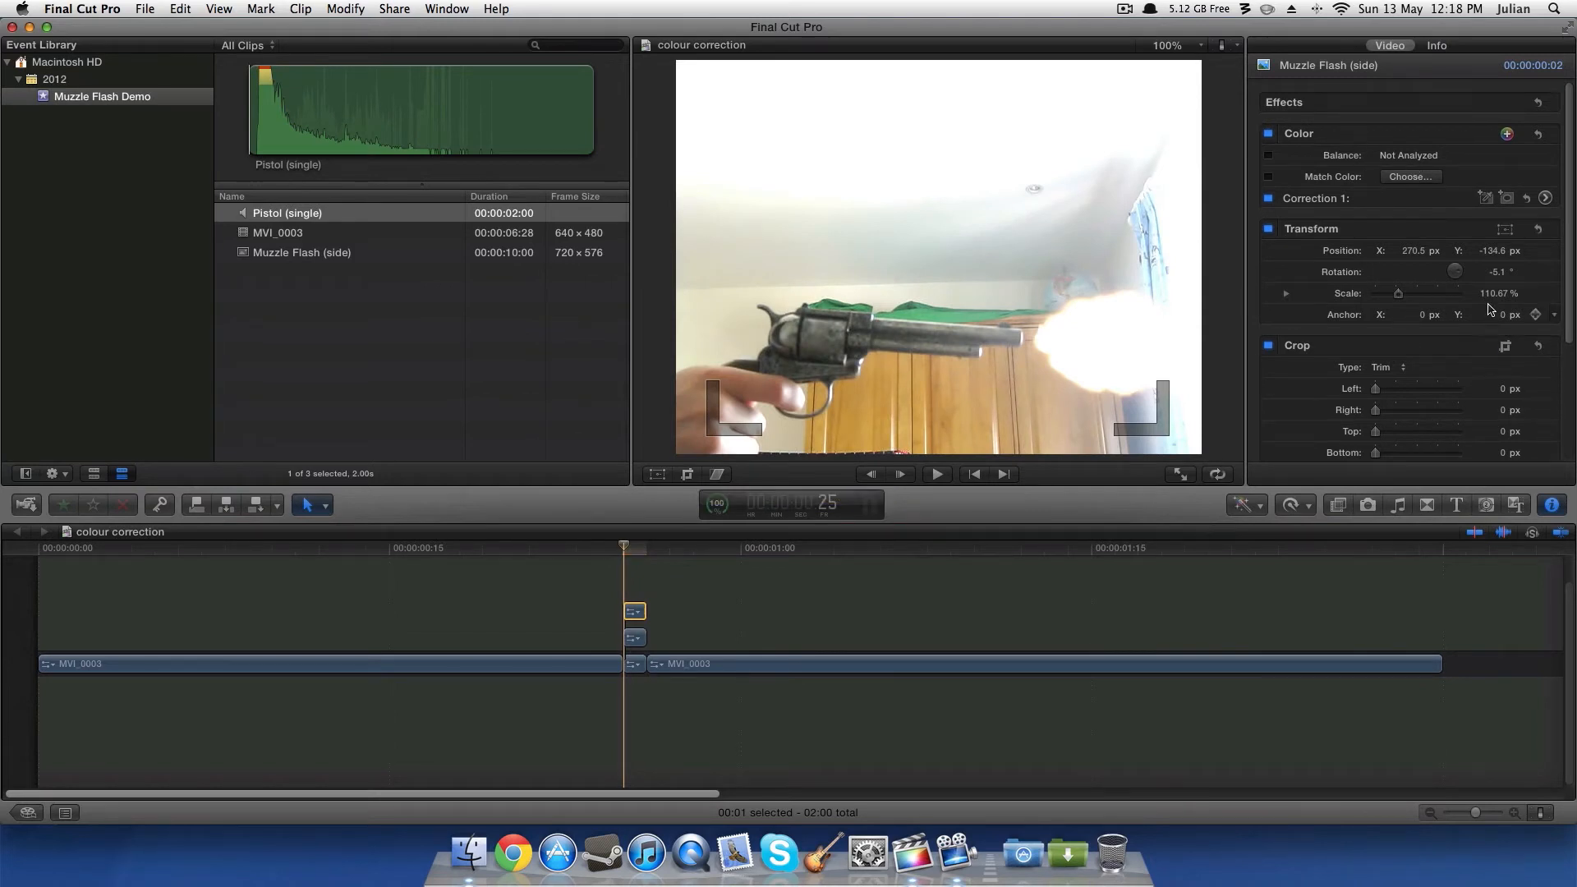
pyautogui.scroll(-2, 1499, 170)
pyautogui.click(1504, 178)
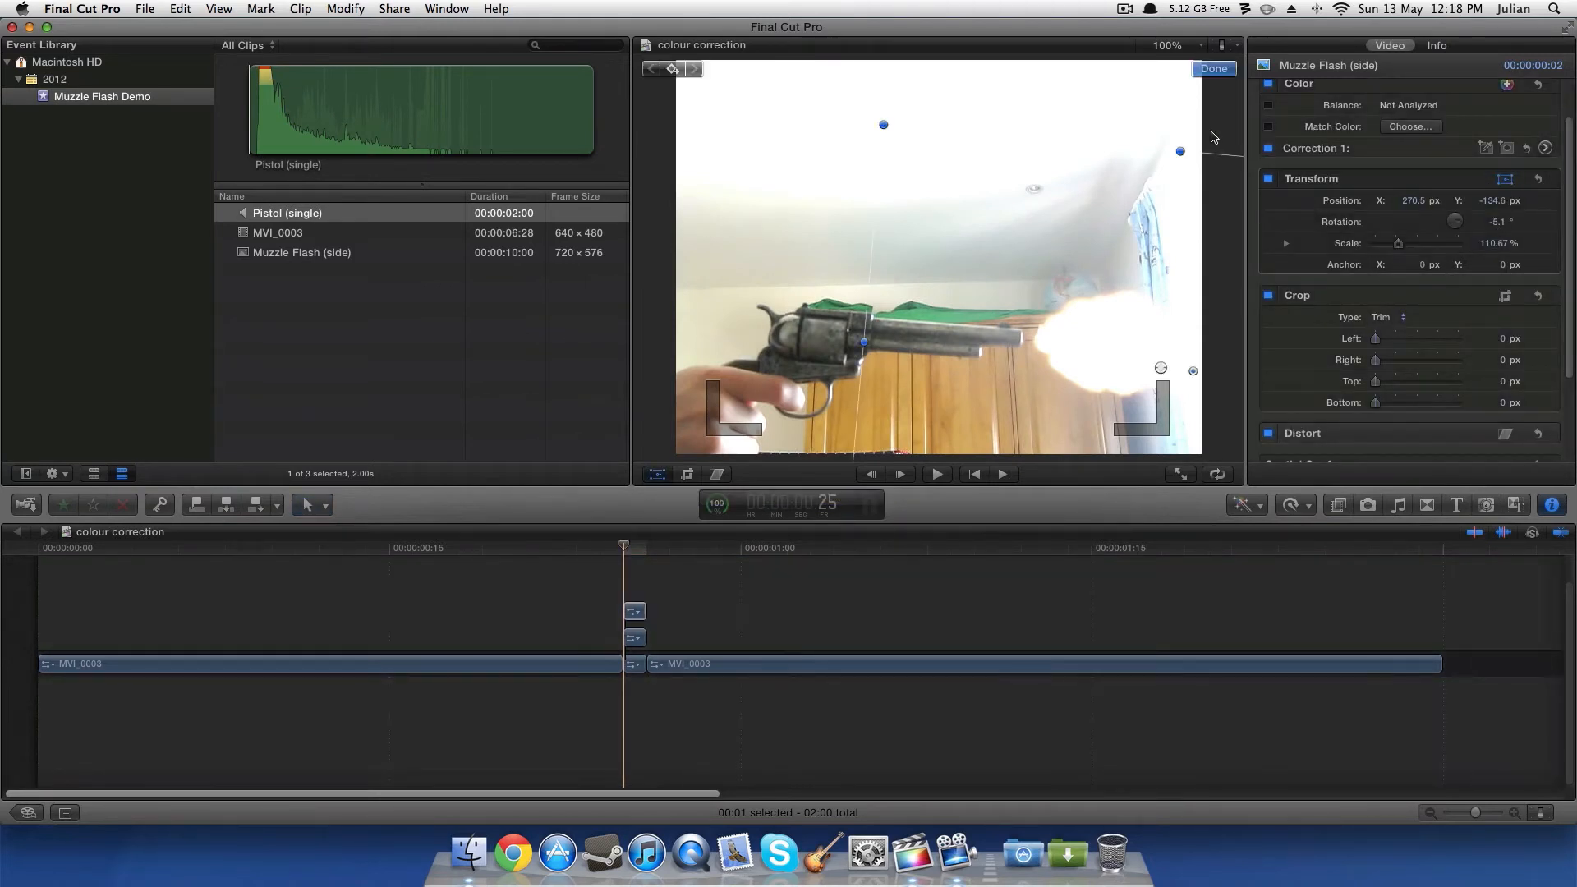
pyautogui.moveTo(1144, 180); pyautogui.dragTo(1144, 184)
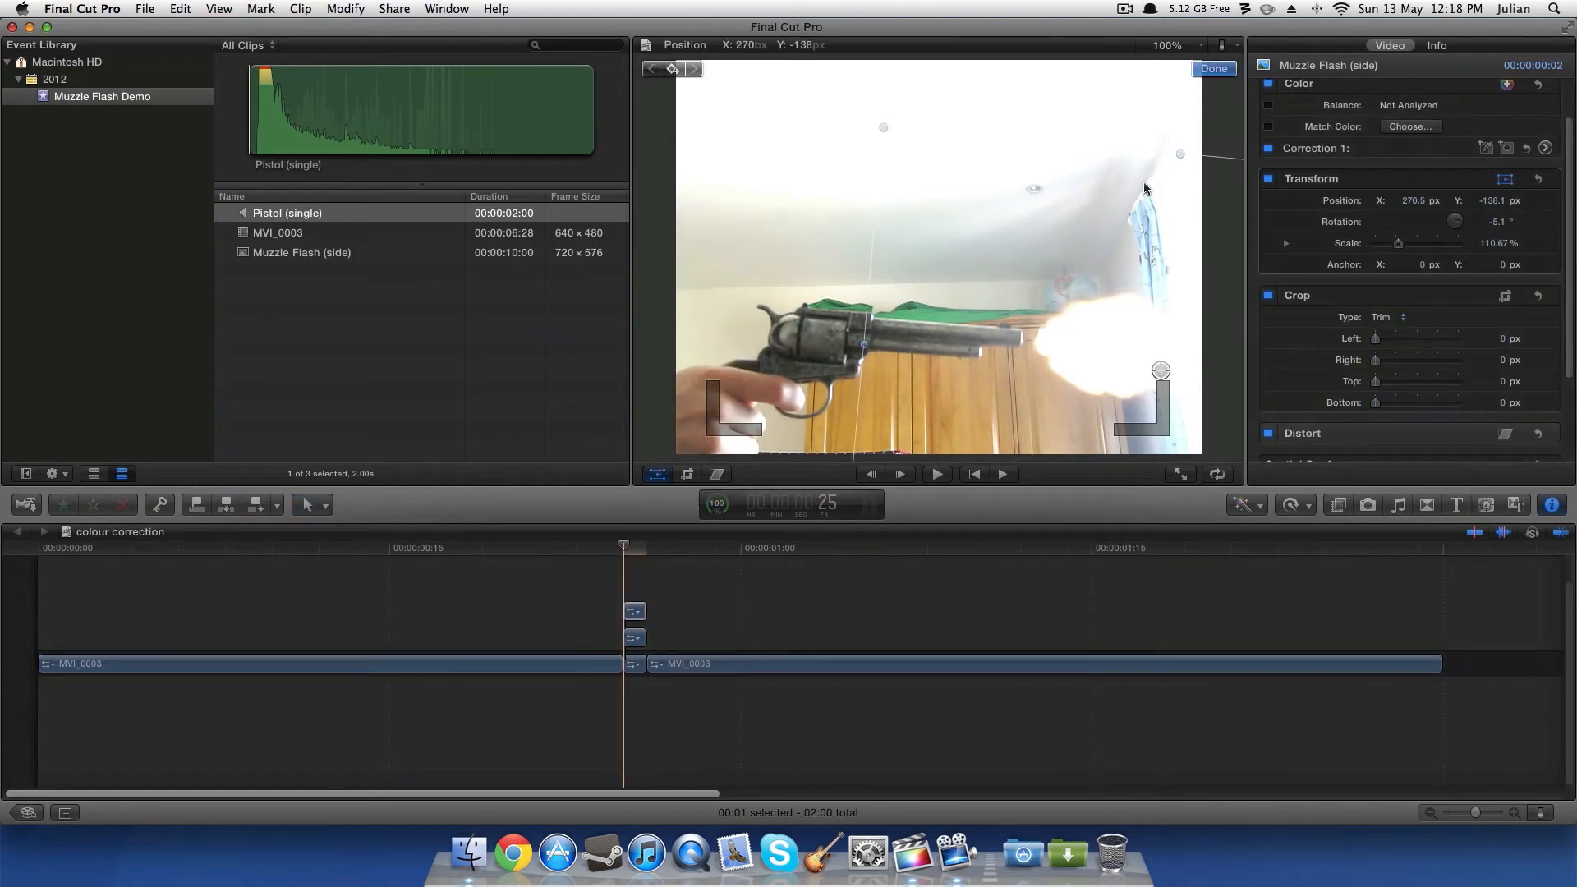
pyautogui.click(1214, 69)
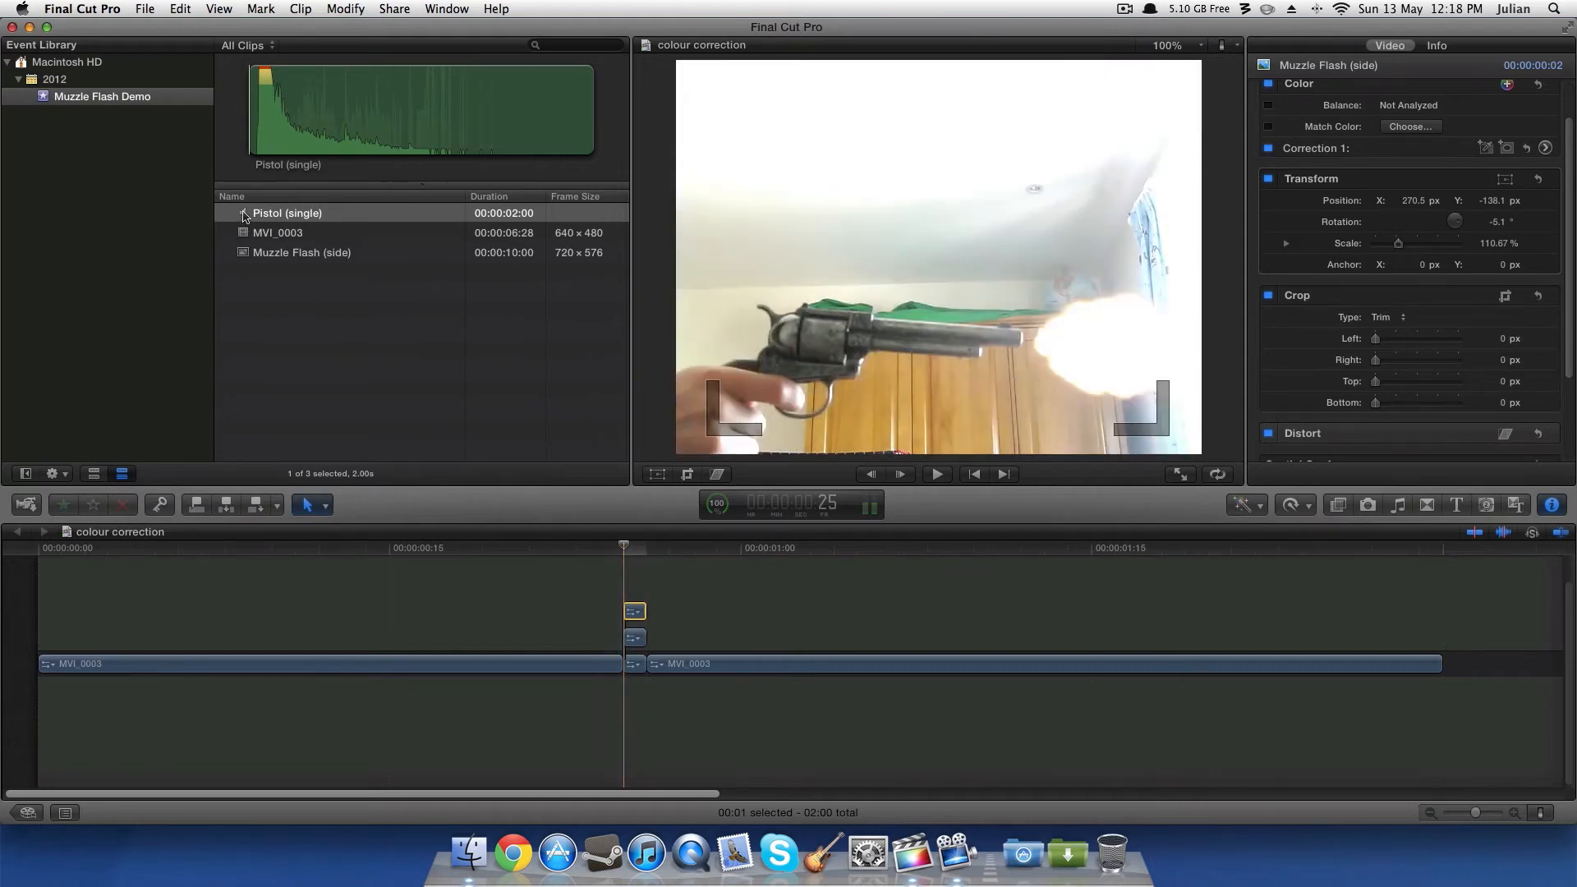
# Step: Attach the Pistol (single) sound below the footage at frame 25 and trim its silent start, using the waveform display as a guide
pyautogui.moveTo(243, 215); pyautogui.dragTo(627, 690)
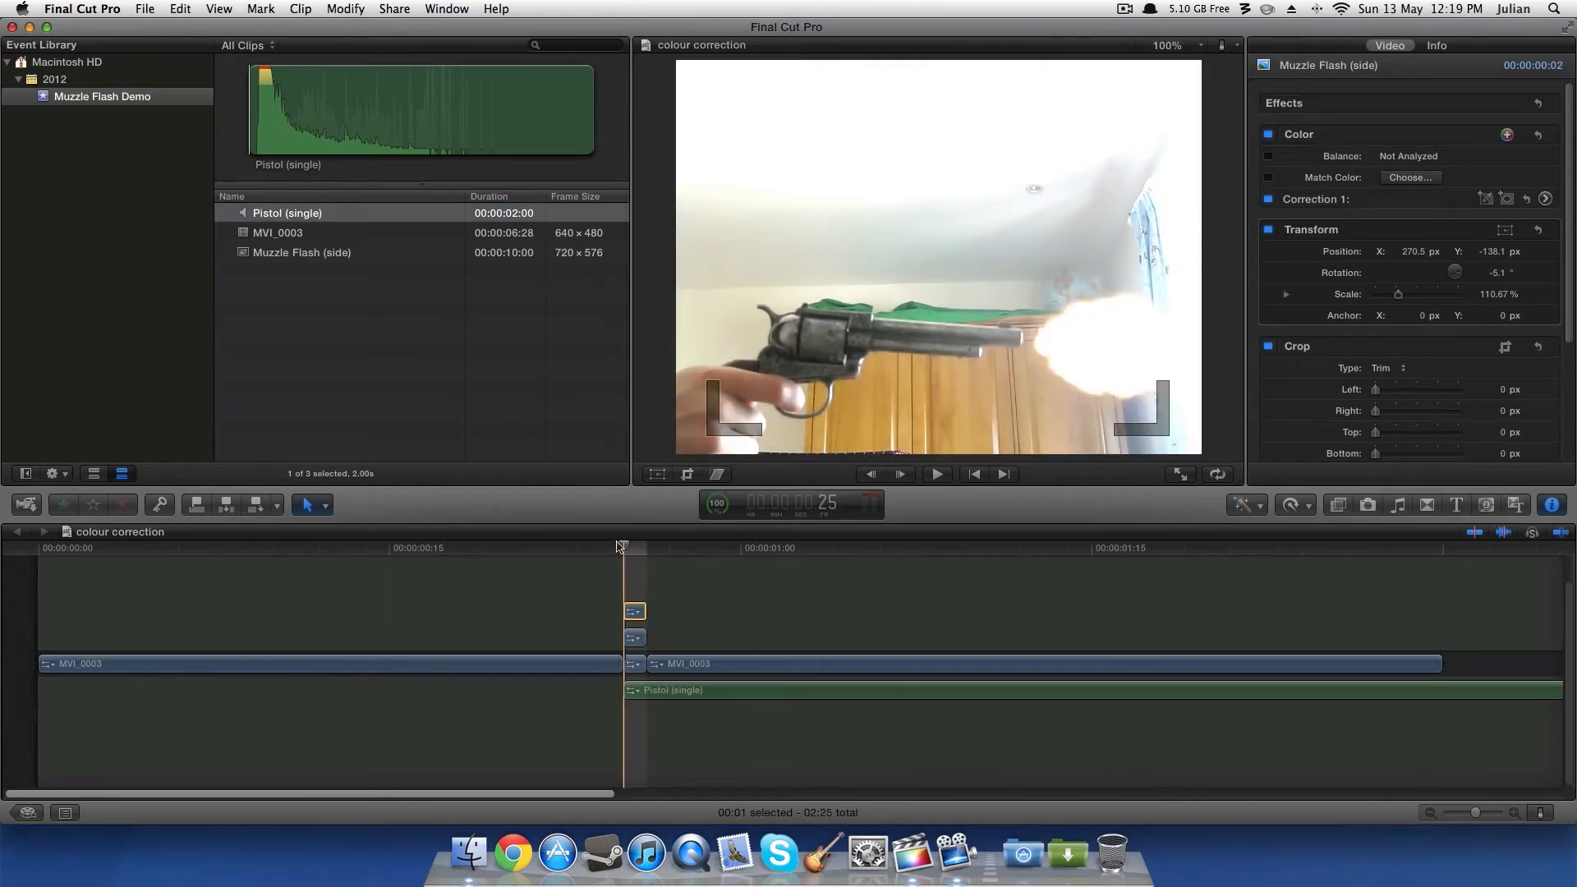
pyautogui.click(1539, 813)
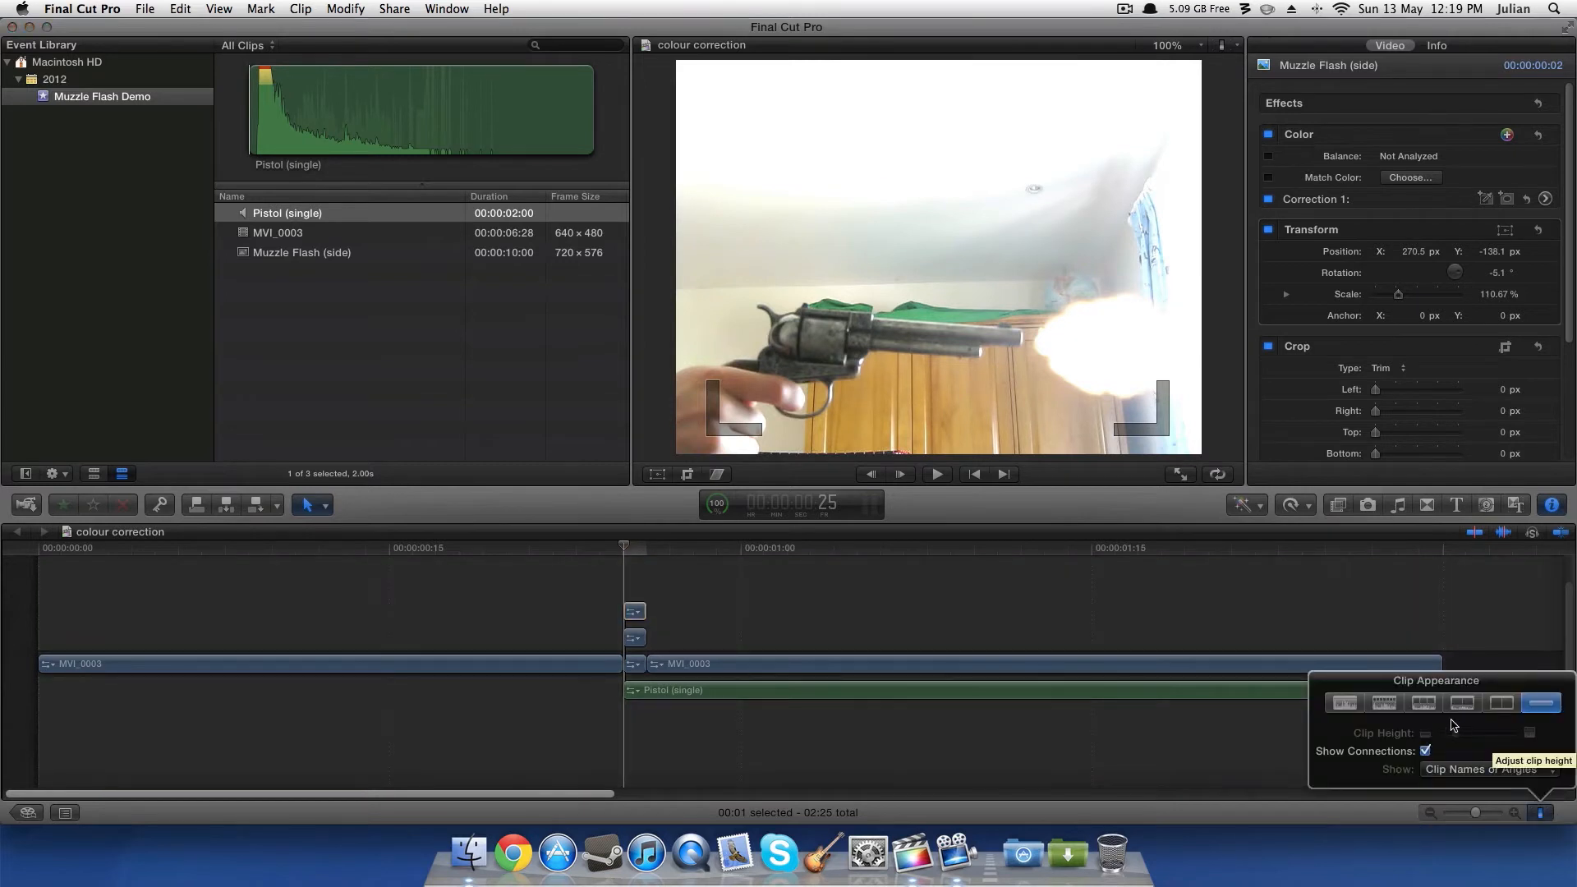
pyautogui.click(1349, 705)
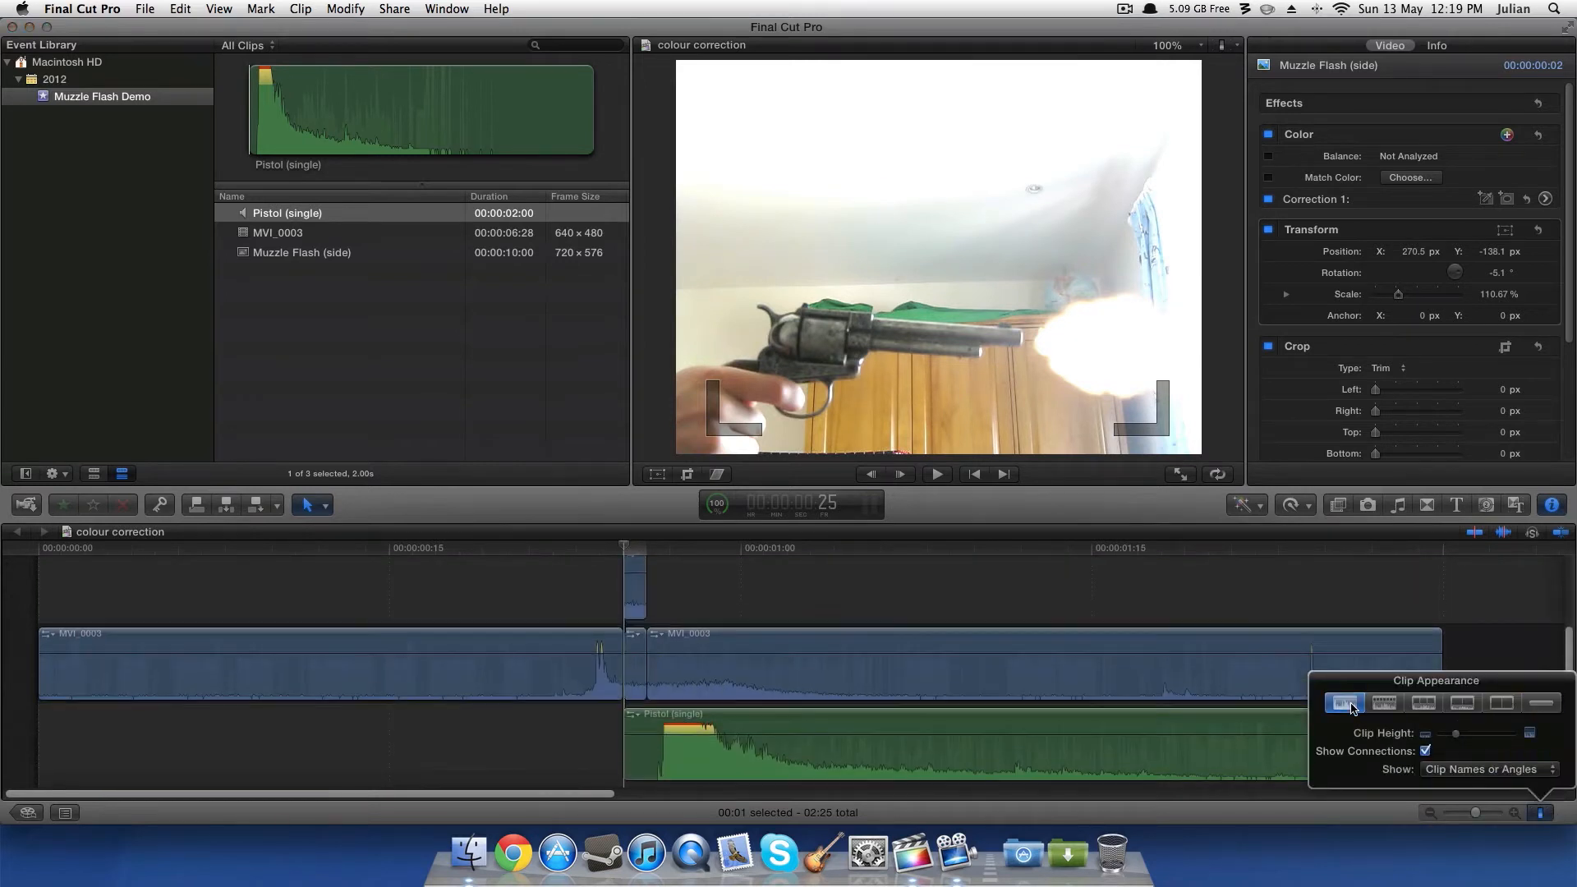
pyautogui.click(1538, 817)
pyautogui.moveTo(643, 735); pyautogui.dragTo(688, 720)
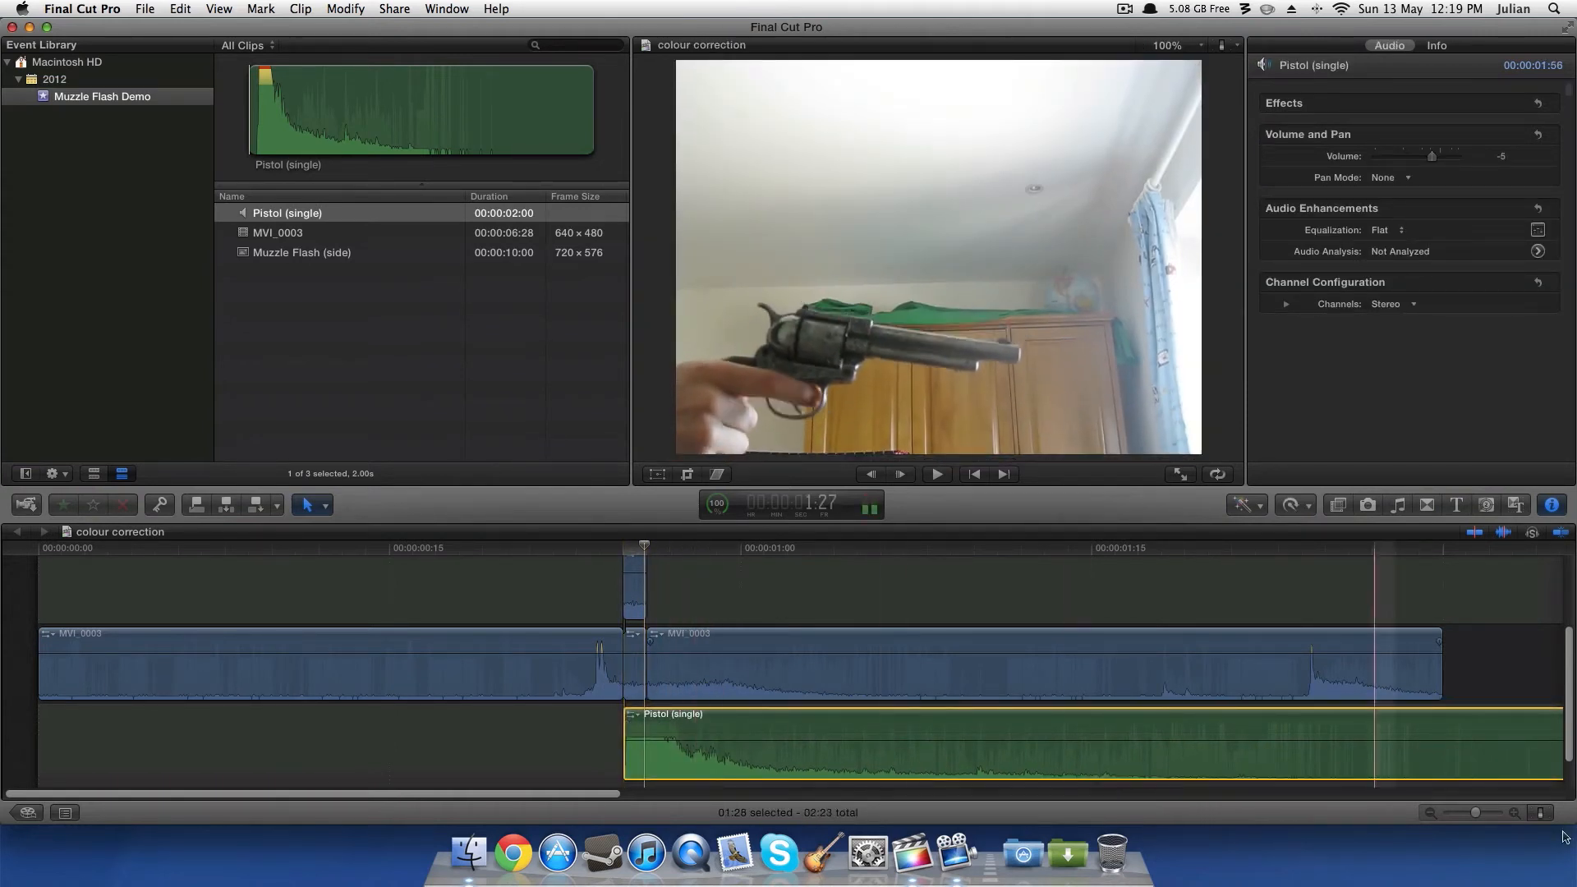
pyautogui.click(1540, 813)
pyautogui.click(1540, 703)
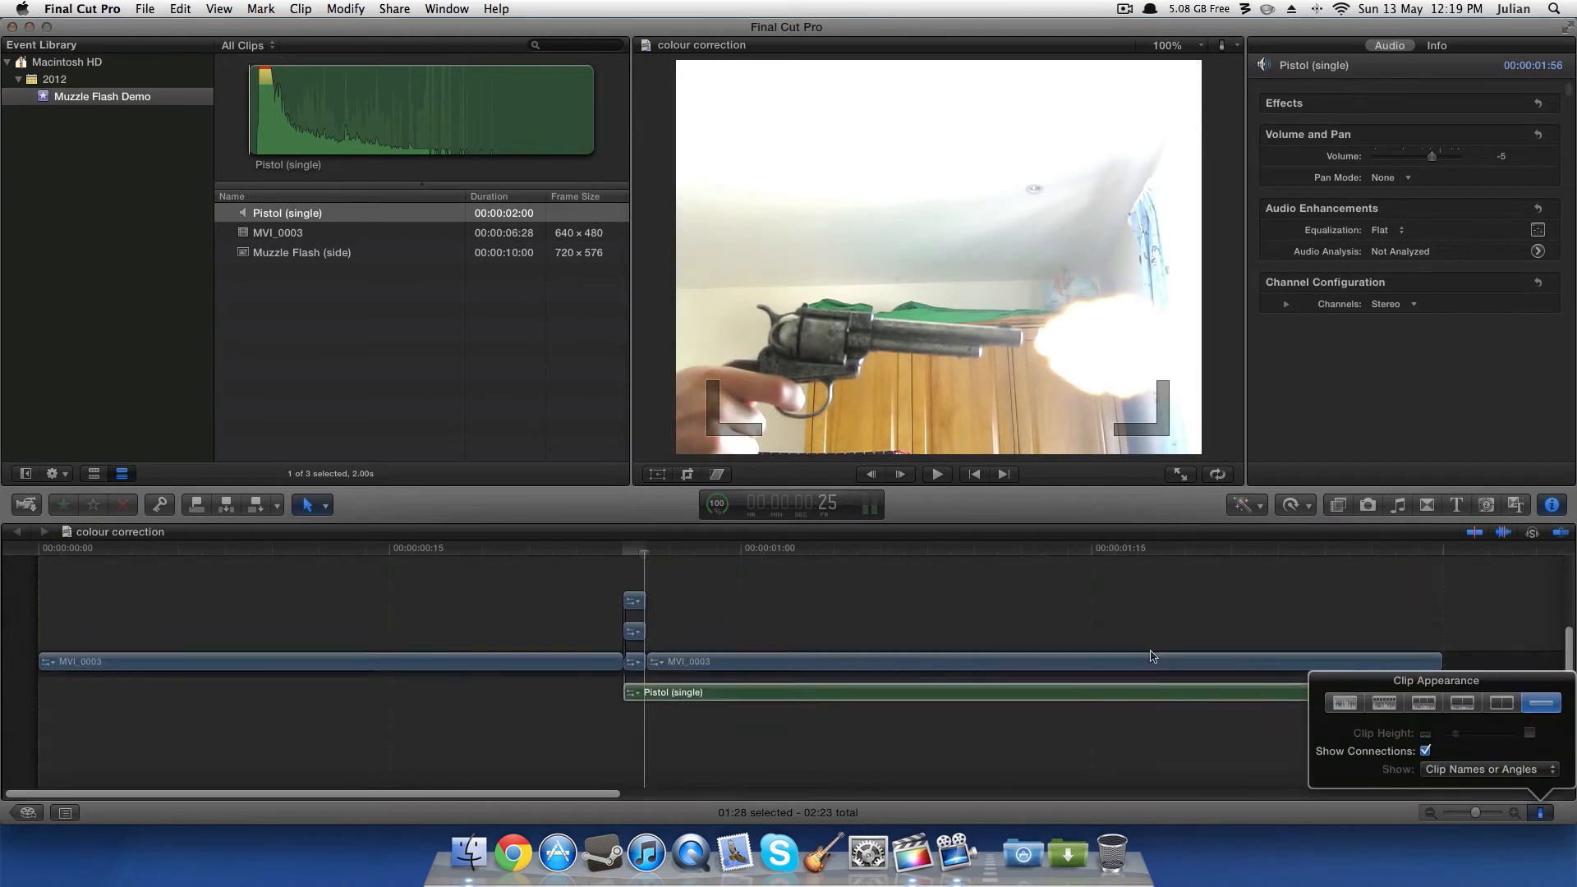
# Step: Play the sequence from the start to review the flash together with the gunshot sound
pyautogui.click(37, 550)
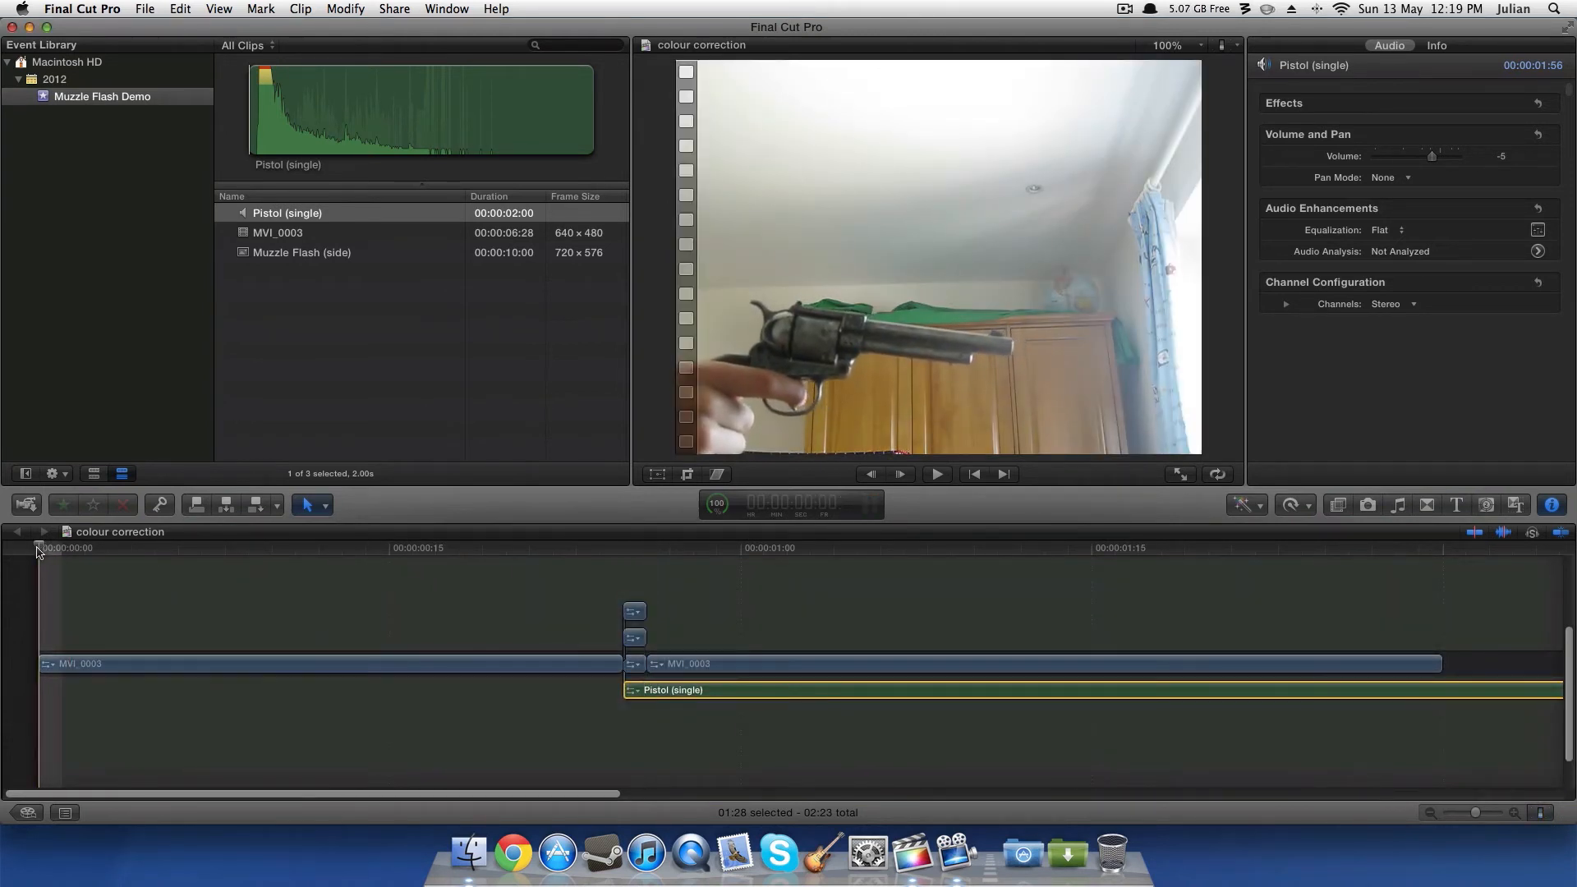
pyautogui.press('space')
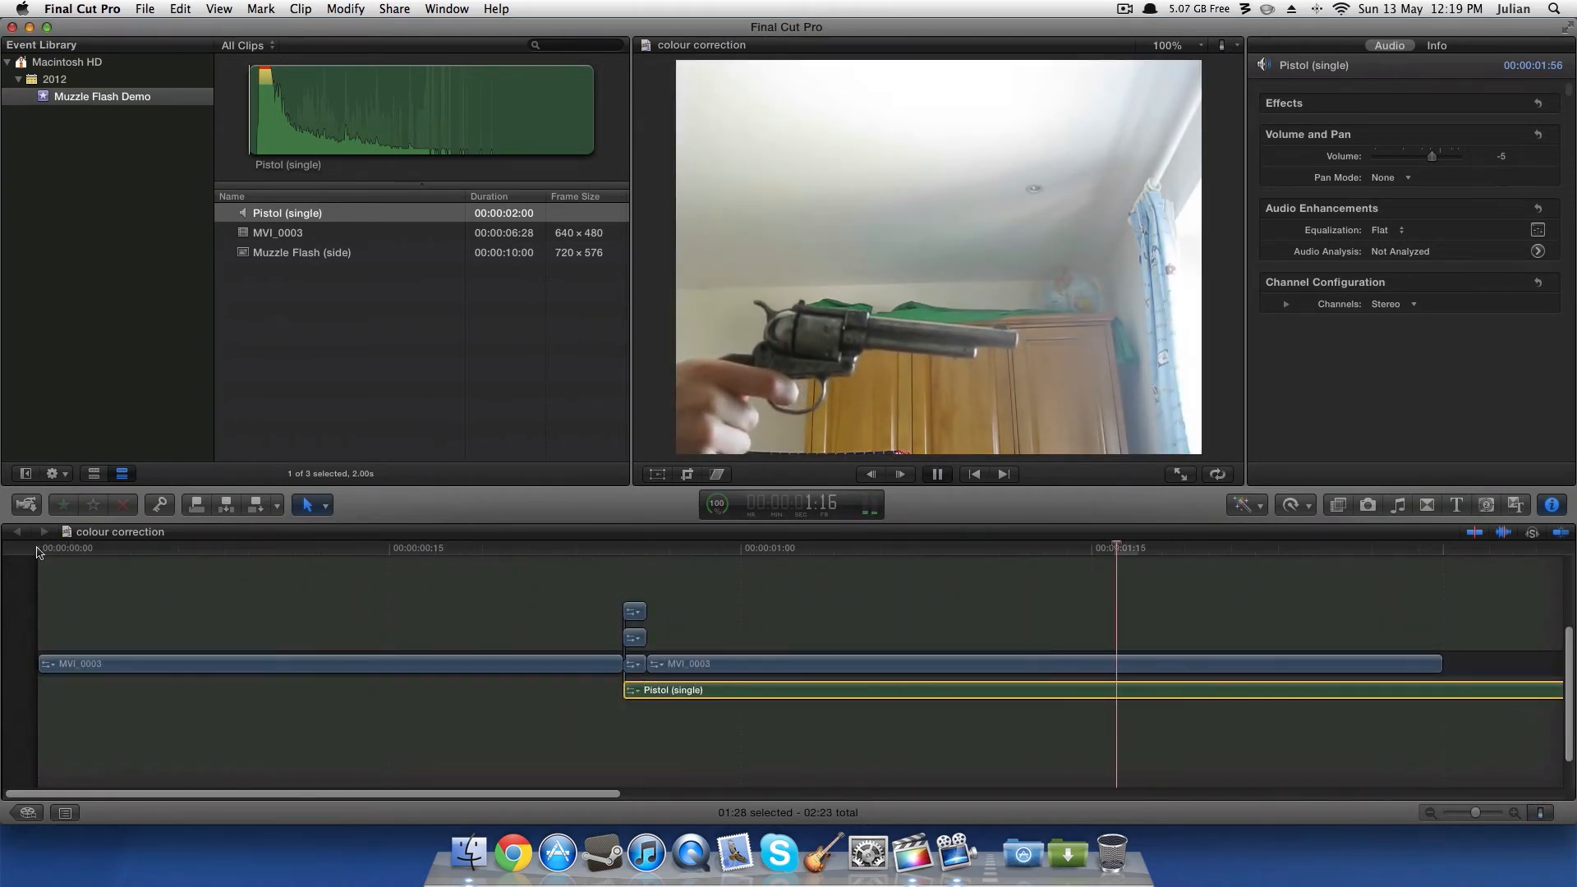
pyautogui.press('space')
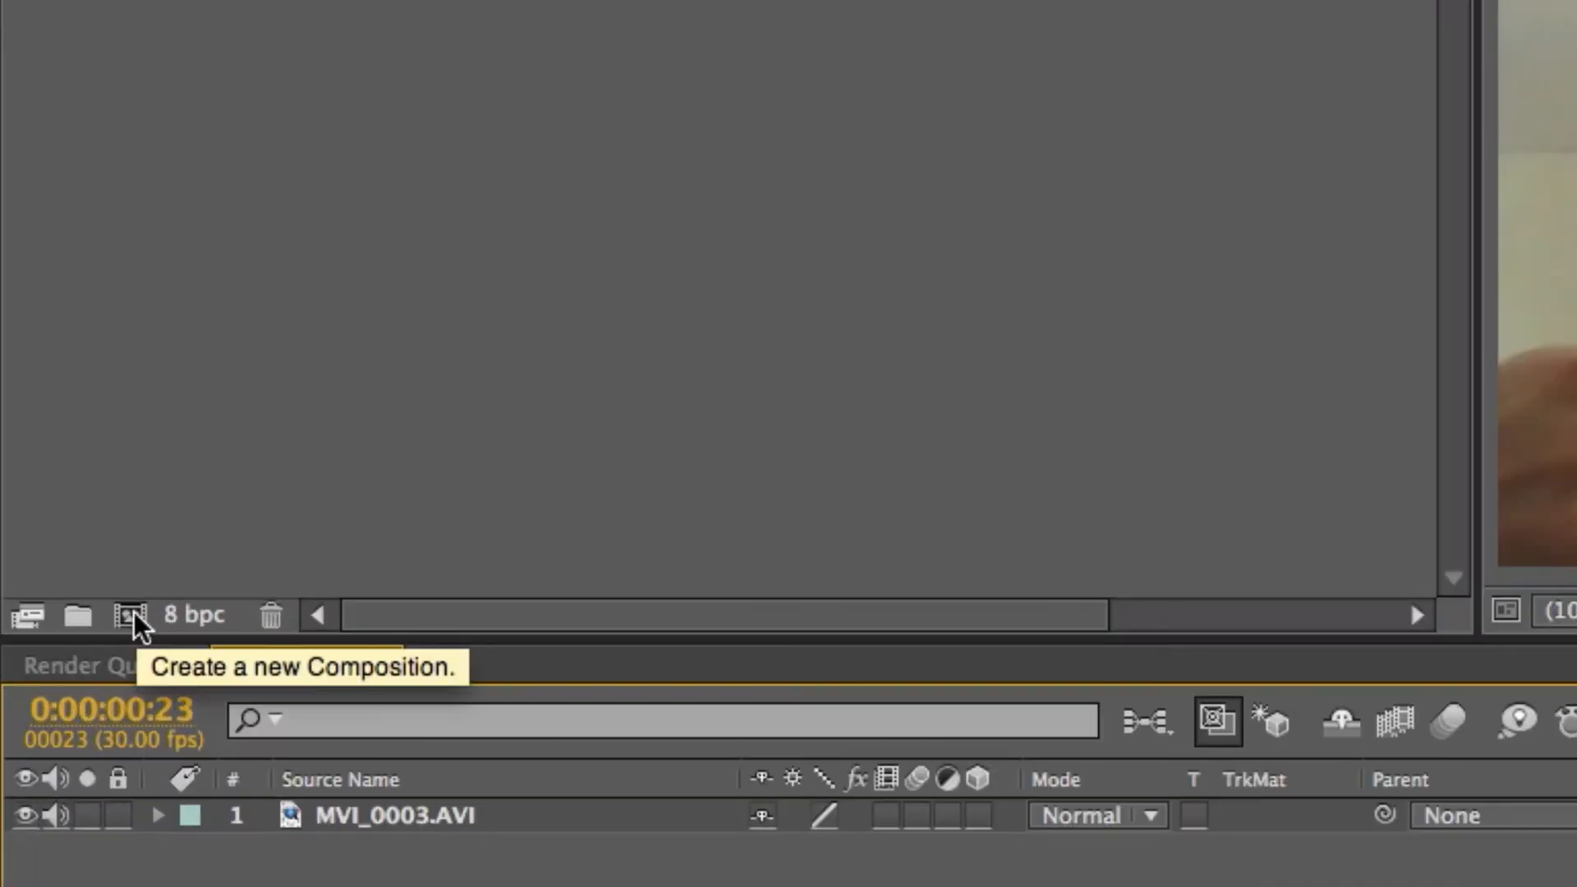
# Step: In After Effects, look over the project's Muzzle Flash (side).png and Pistol (single).wav footage items
pyautogui.click(175, 378)
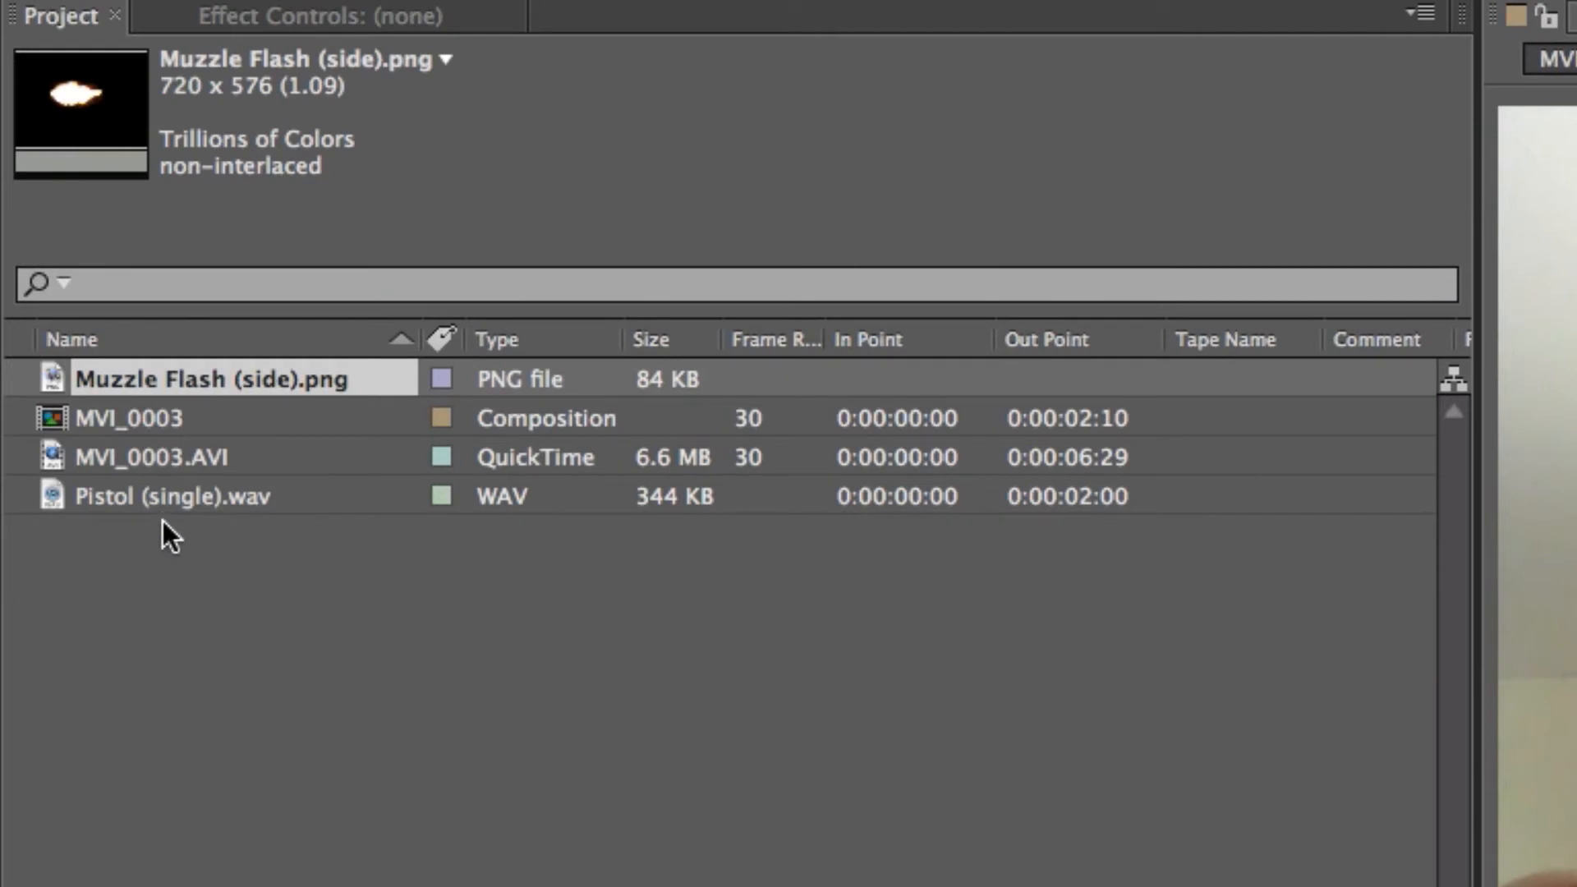
pyautogui.click(166, 505)
pyautogui.click(169, 380)
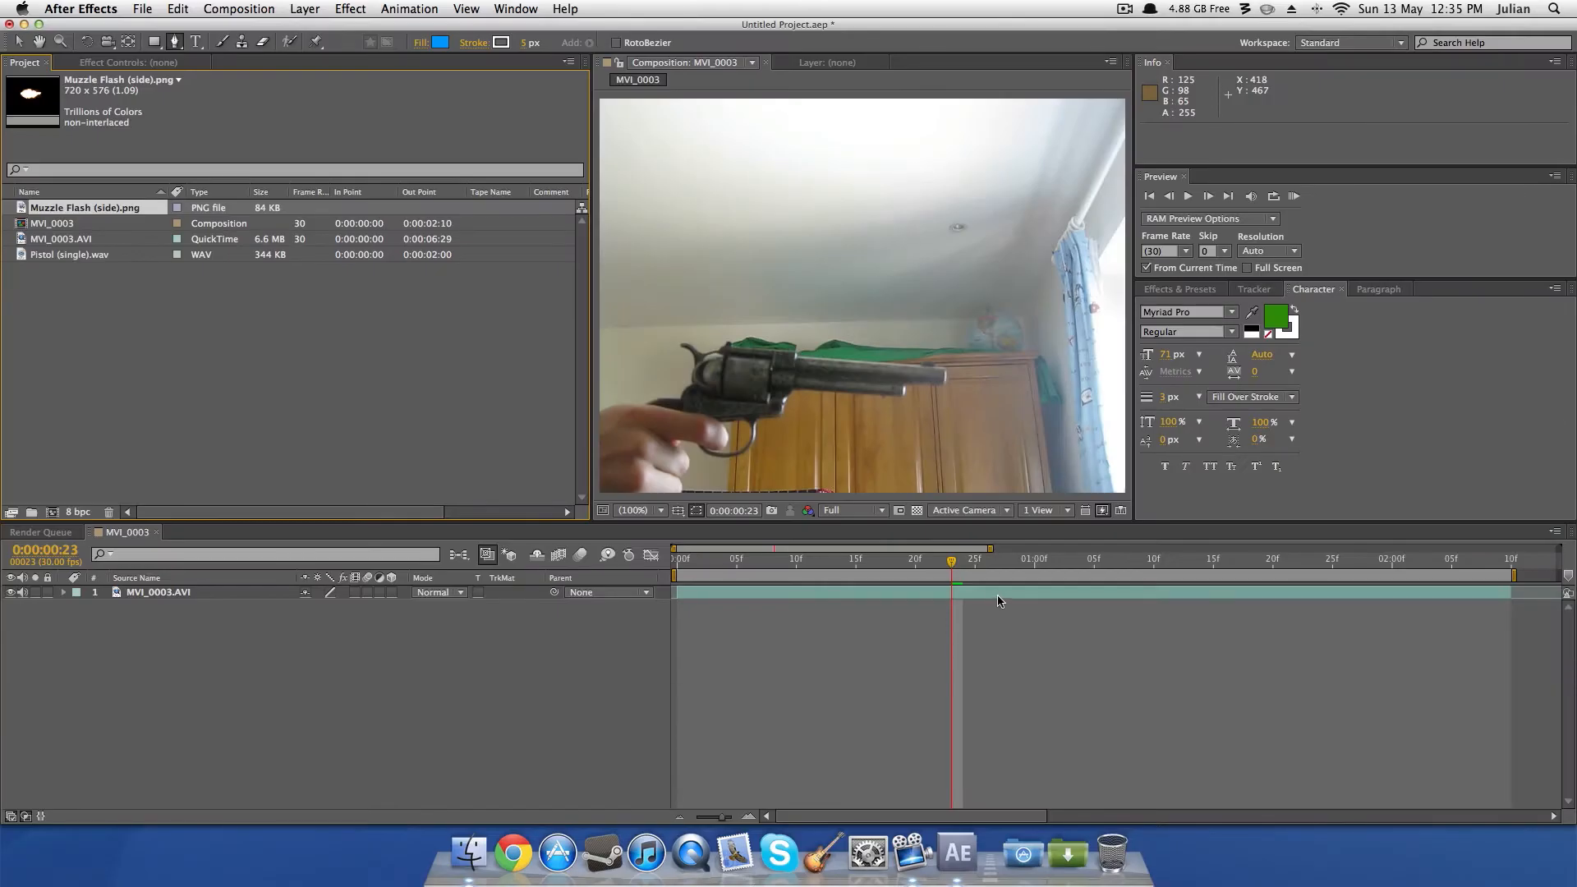
# Step: Duplicate the MVI_0003.AVI layer and trim the upper copy to the single frame at 0:00:00:23
pyautogui.click(999, 593)
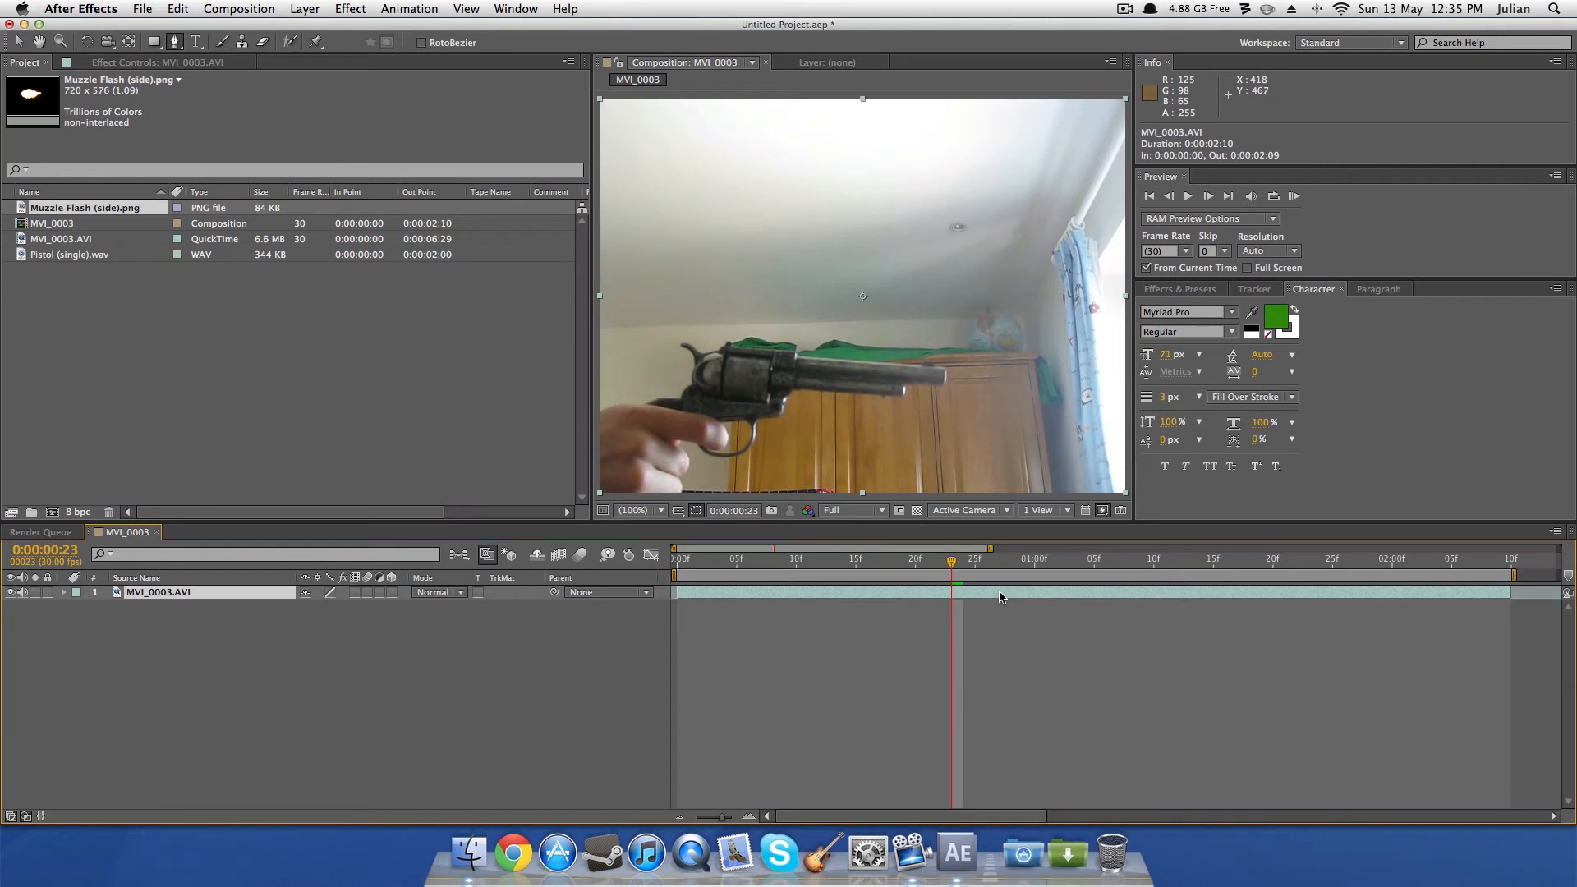
pyautogui.press('super+d')
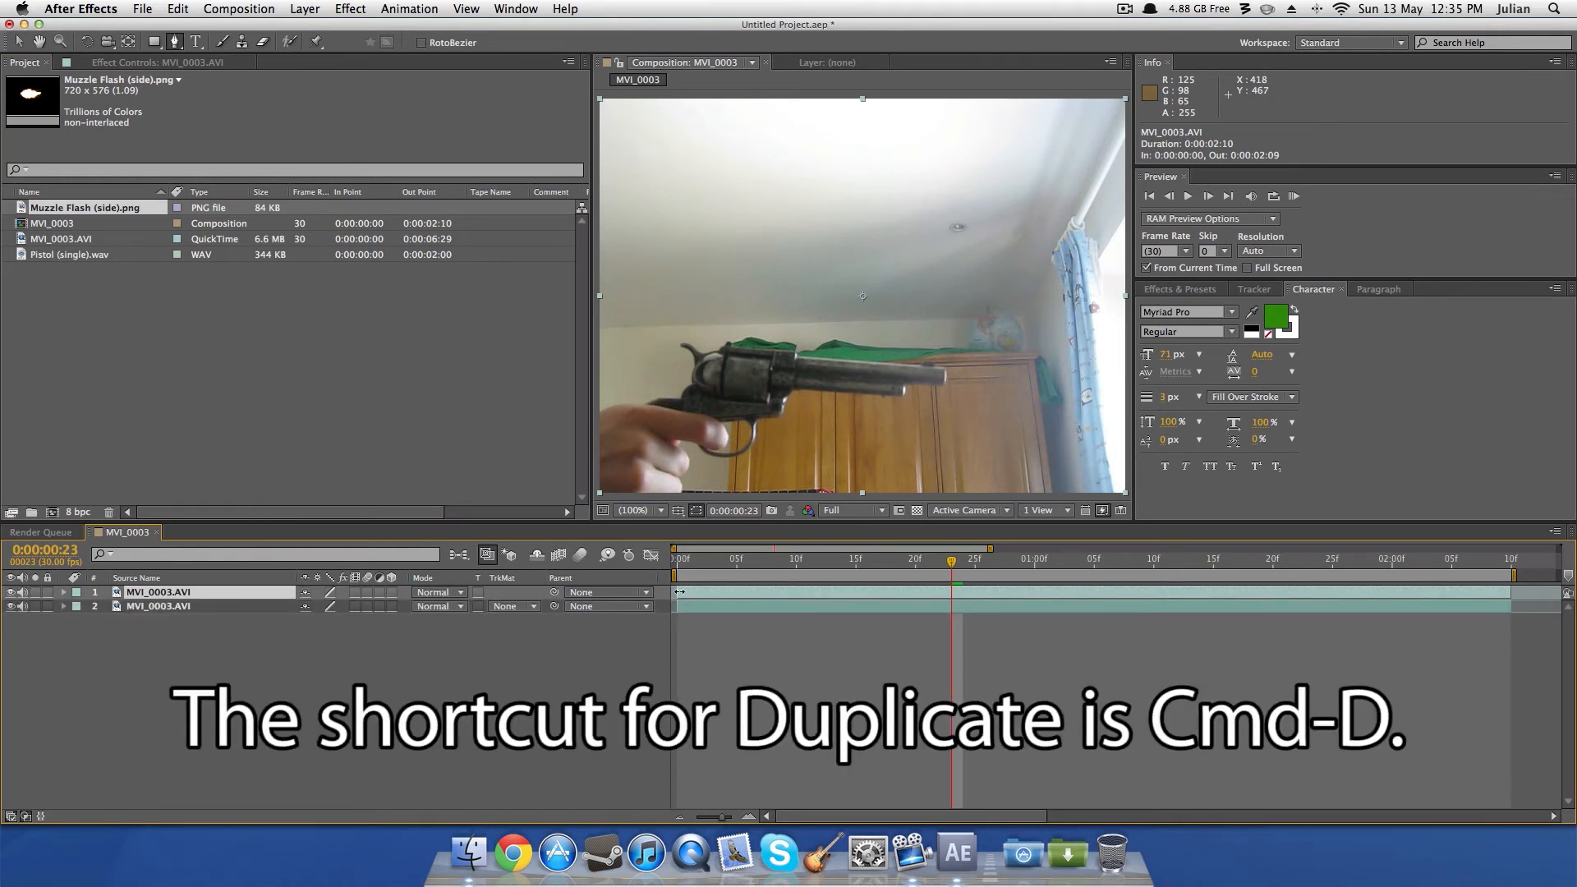
pyautogui.moveTo(676, 592); pyautogui.dragTo(952, 601)
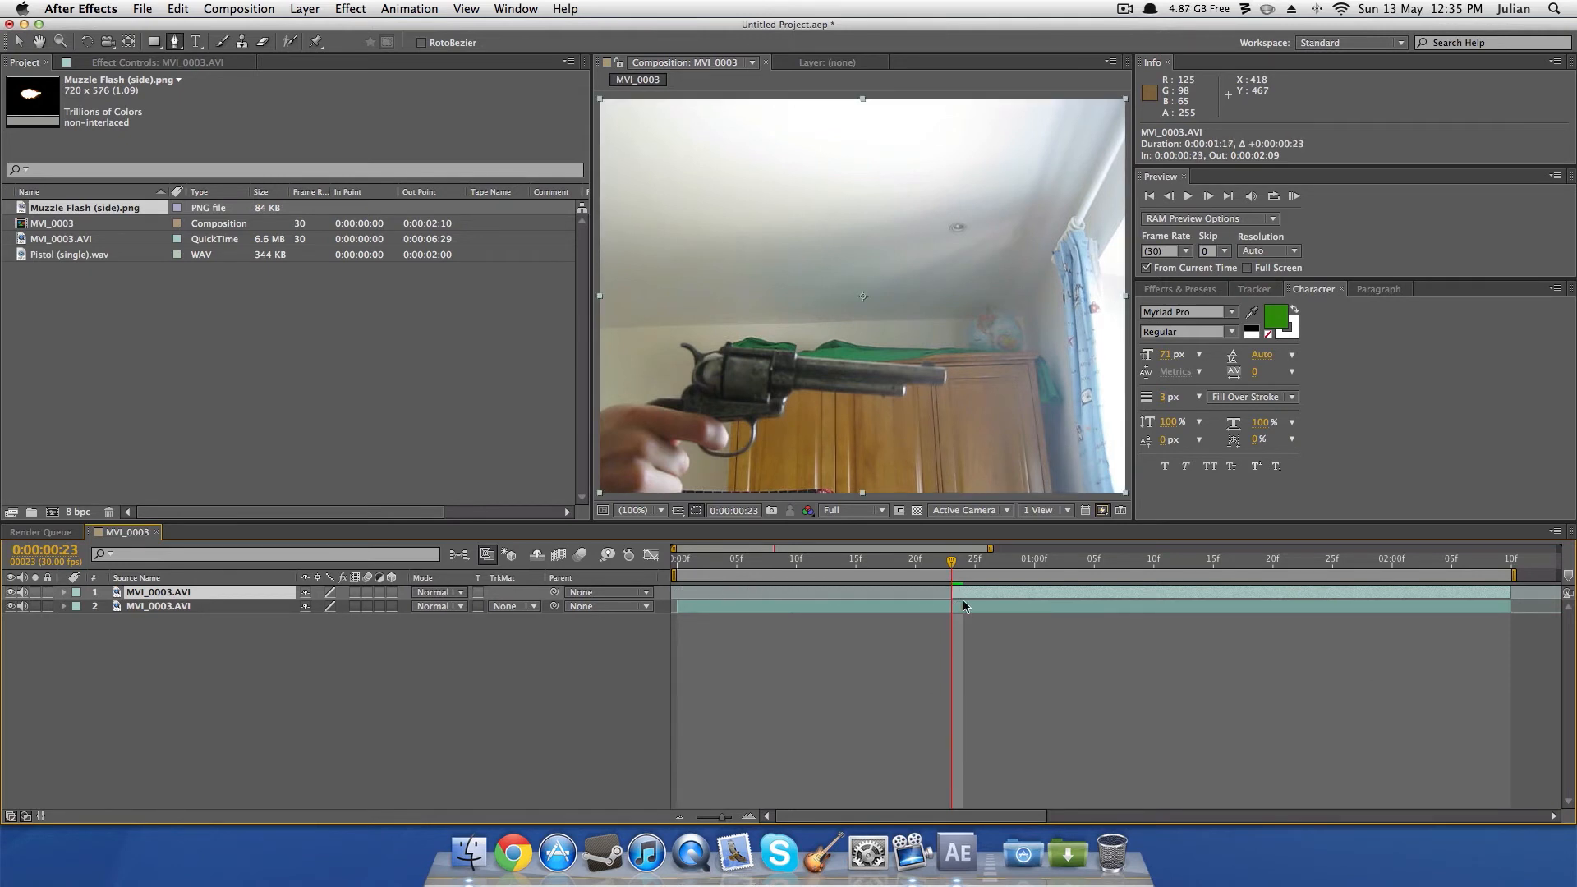
pyautogui.moveTo(1510, 593); pyautogui.dragTo(969, 671)
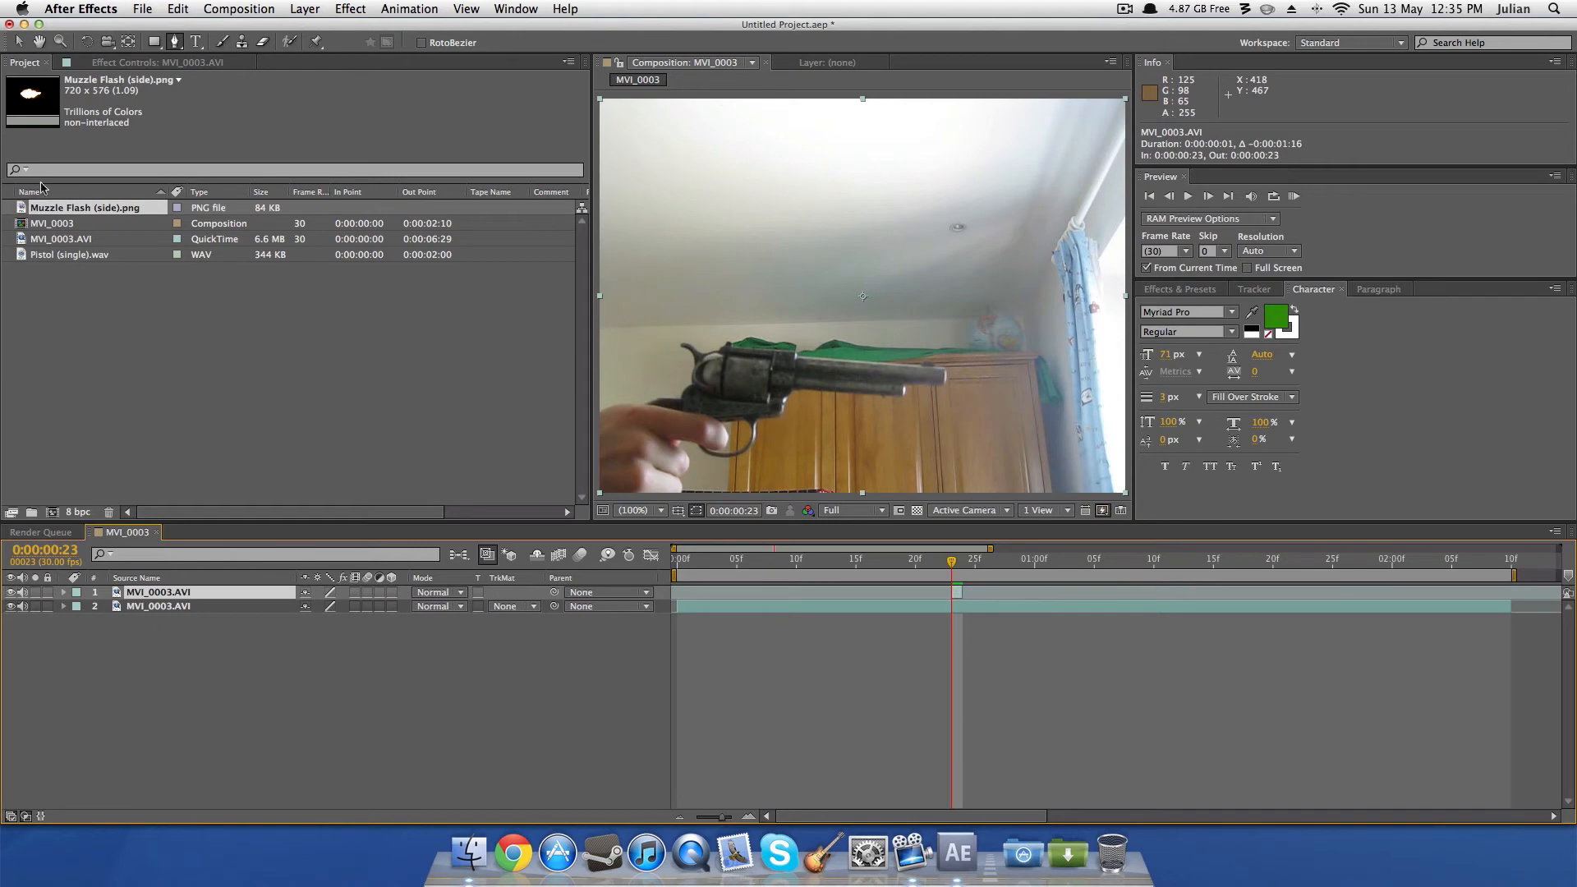
# Step: Add Muzzle Flash (side).png as the top layer of the composition and set its blending mode to Screen
pyautogui.moveTo(58, 210); pyautogui.dragTo(129, 592)
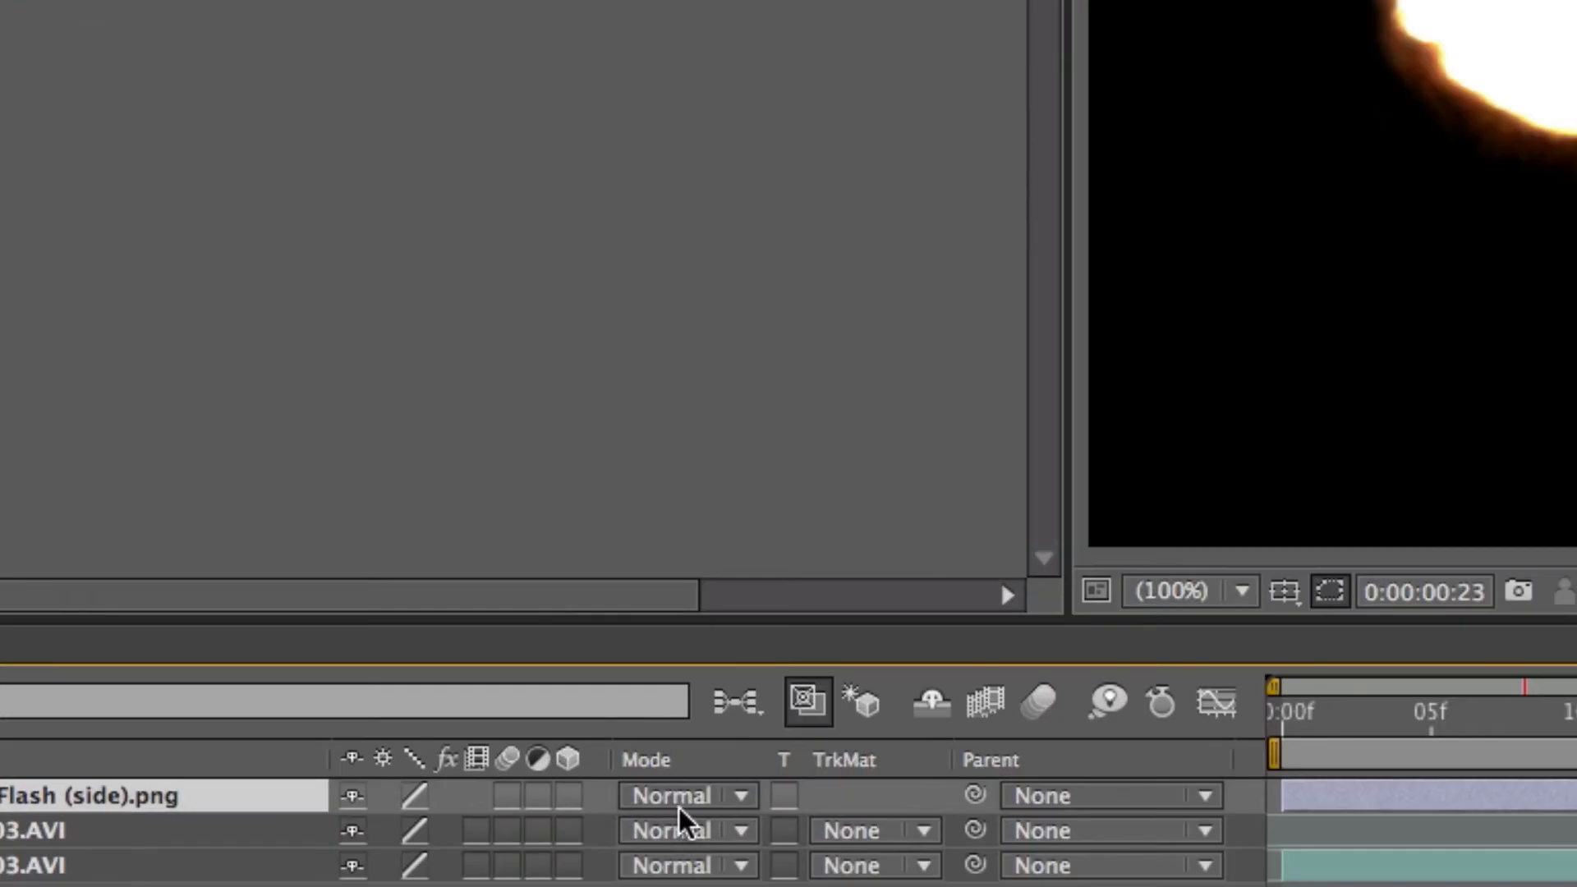
pyautogui.click(435, 592)
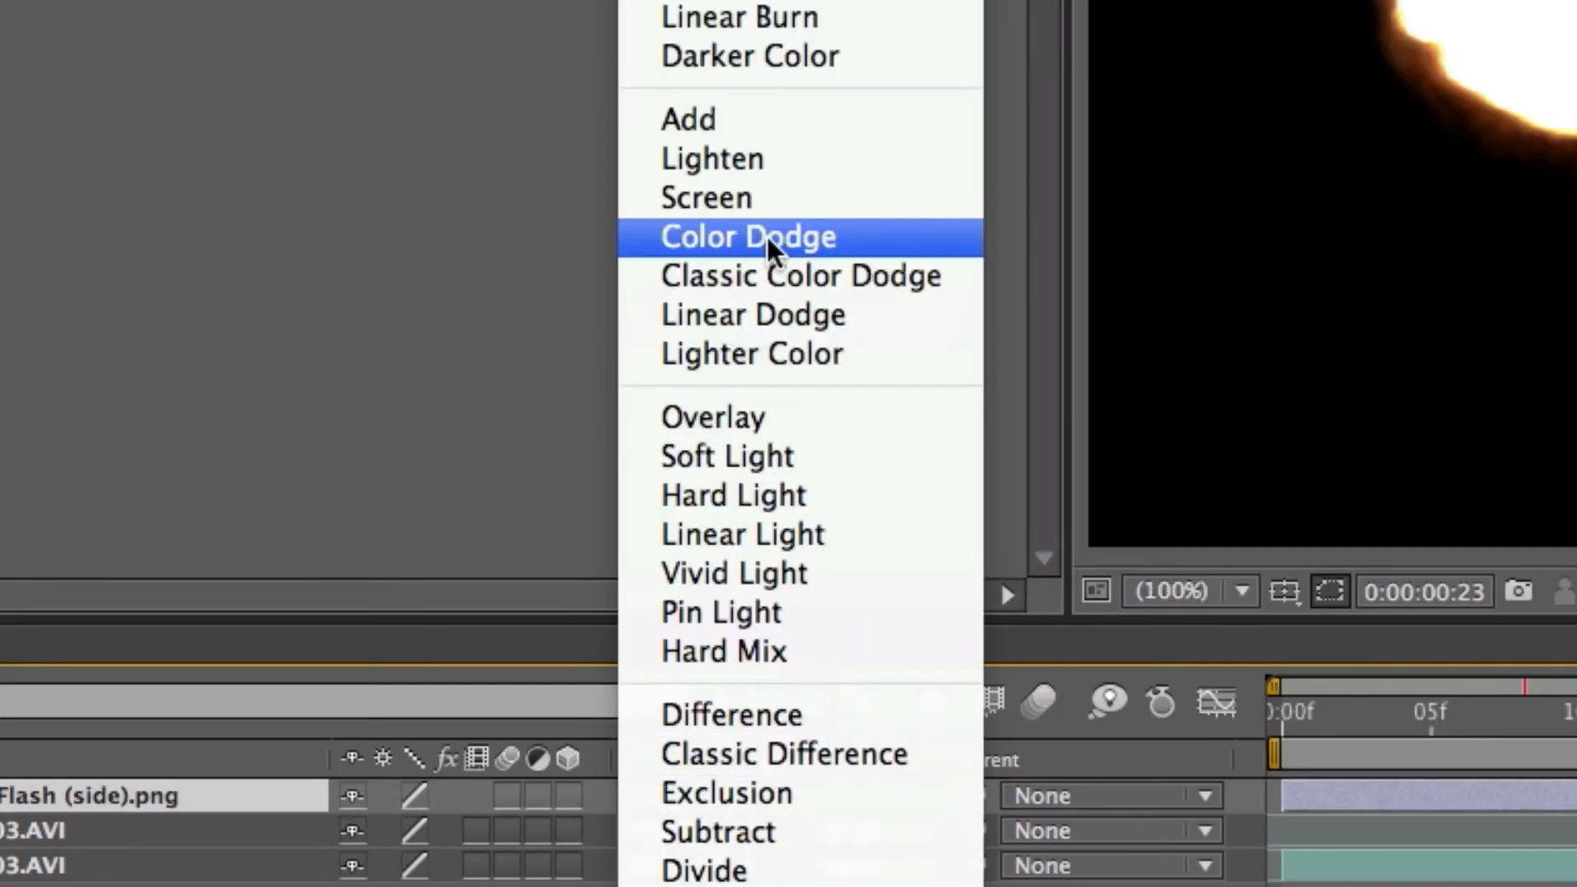
pyautogui.click(756, 199)
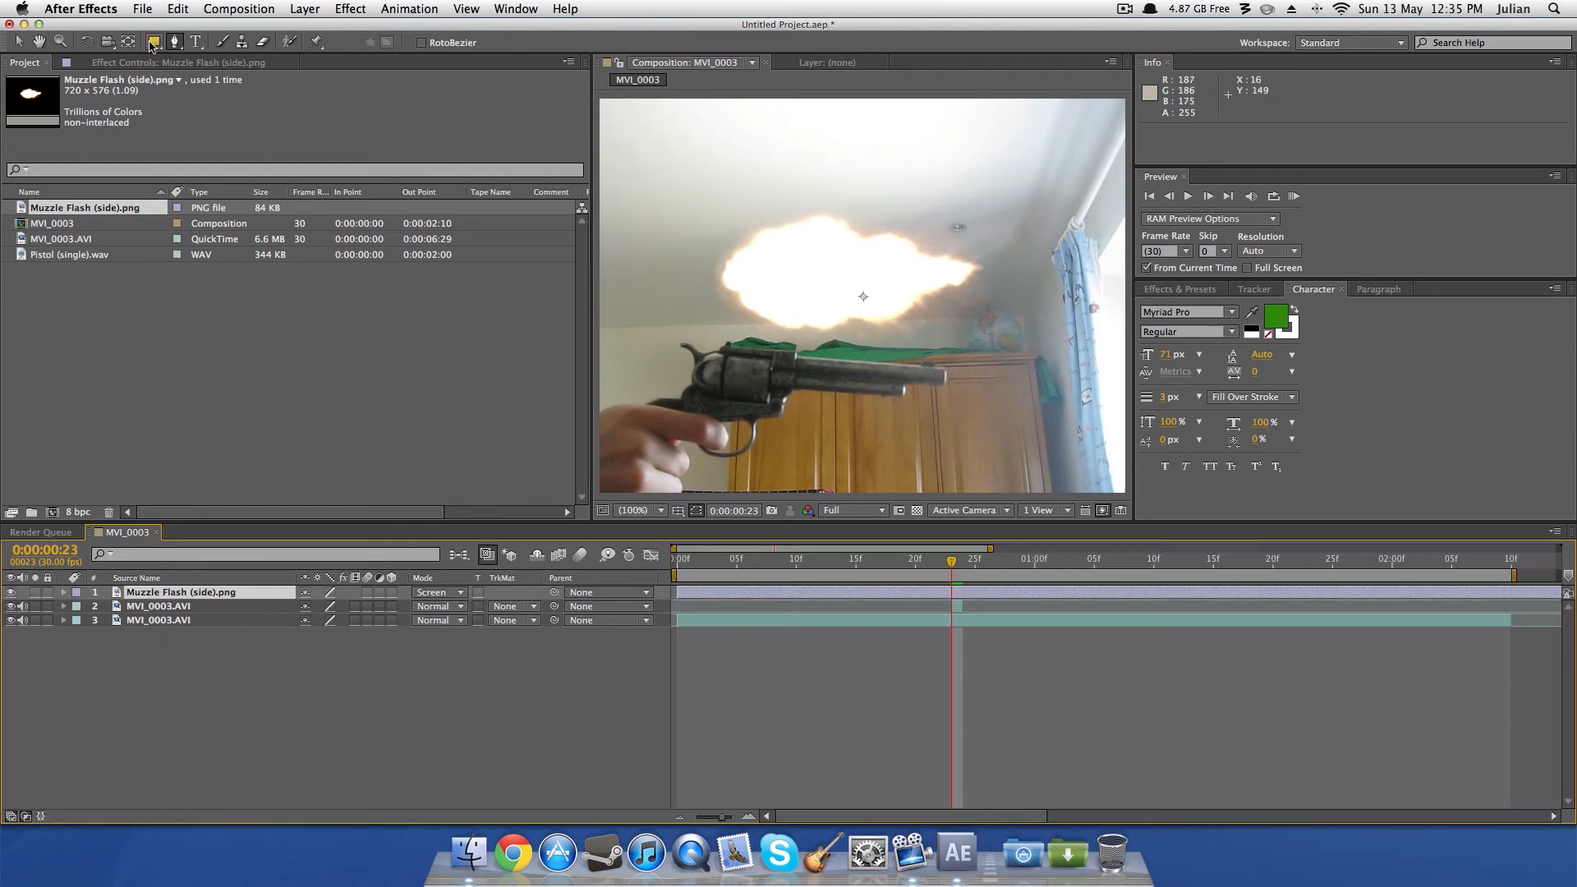
# Step: Move the muzzle flash to the barrel's tip at about 618, 383, rotating it slightly clockwise and enlarging it a little
pyautogui.click(18, 41)
pyautogui.moveTo(838, 266); pyautogui.dragTo(1035, 372)
pyautogui.click(86, 41)
pyautogui.press('v')
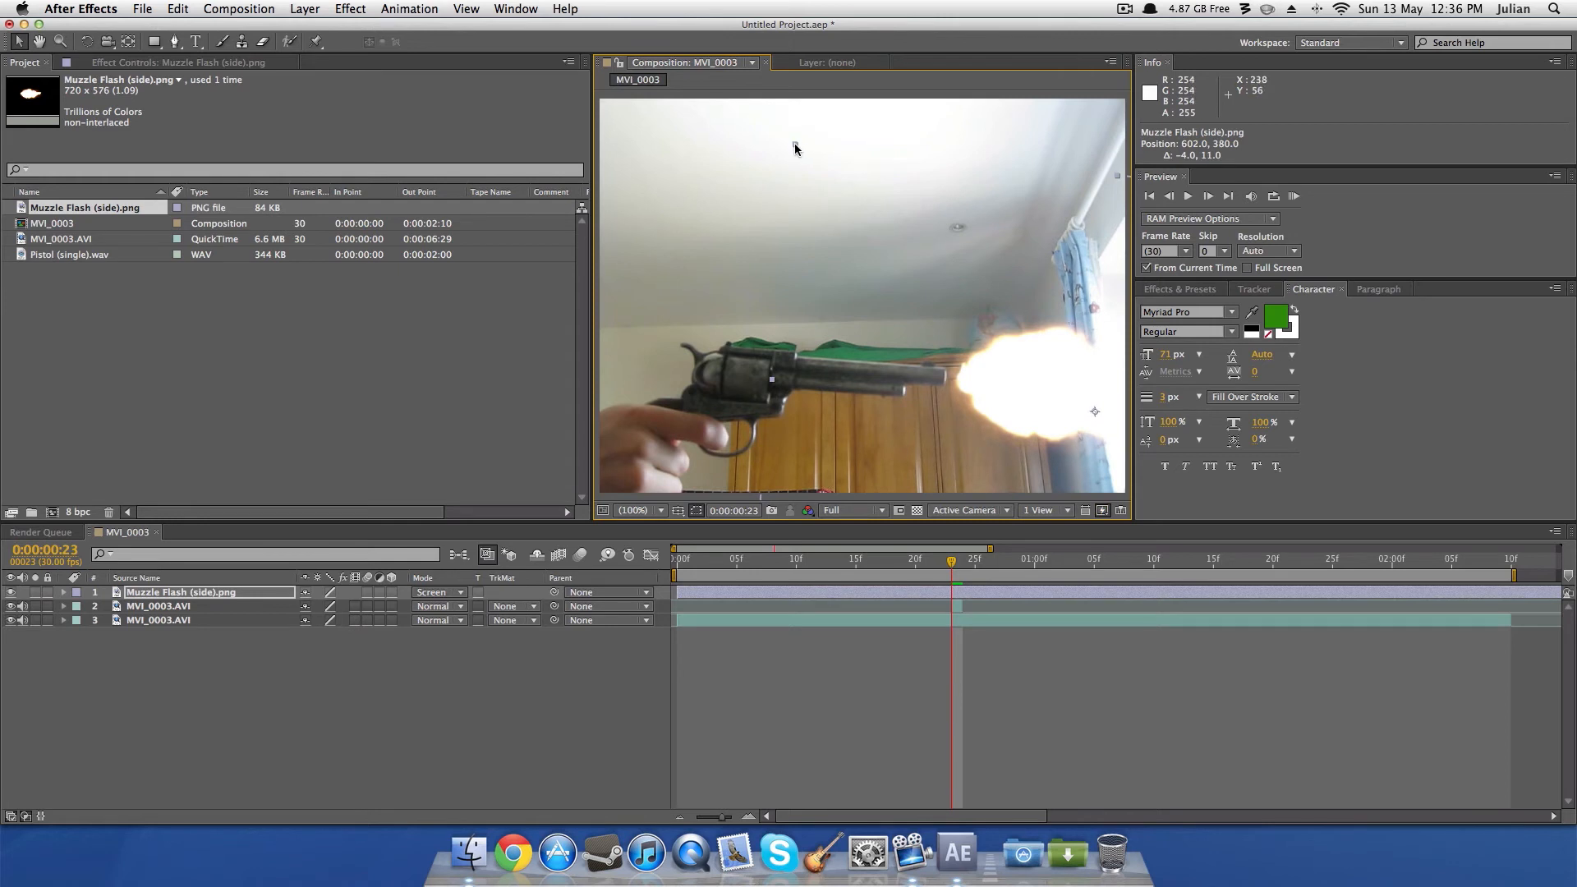
pyautogui.moveTo(795, 144); pyautogui.dragTo(774, 114)
pyautogui.moveTo(1000, 366); pyautogui.dragTo(1014, 374)
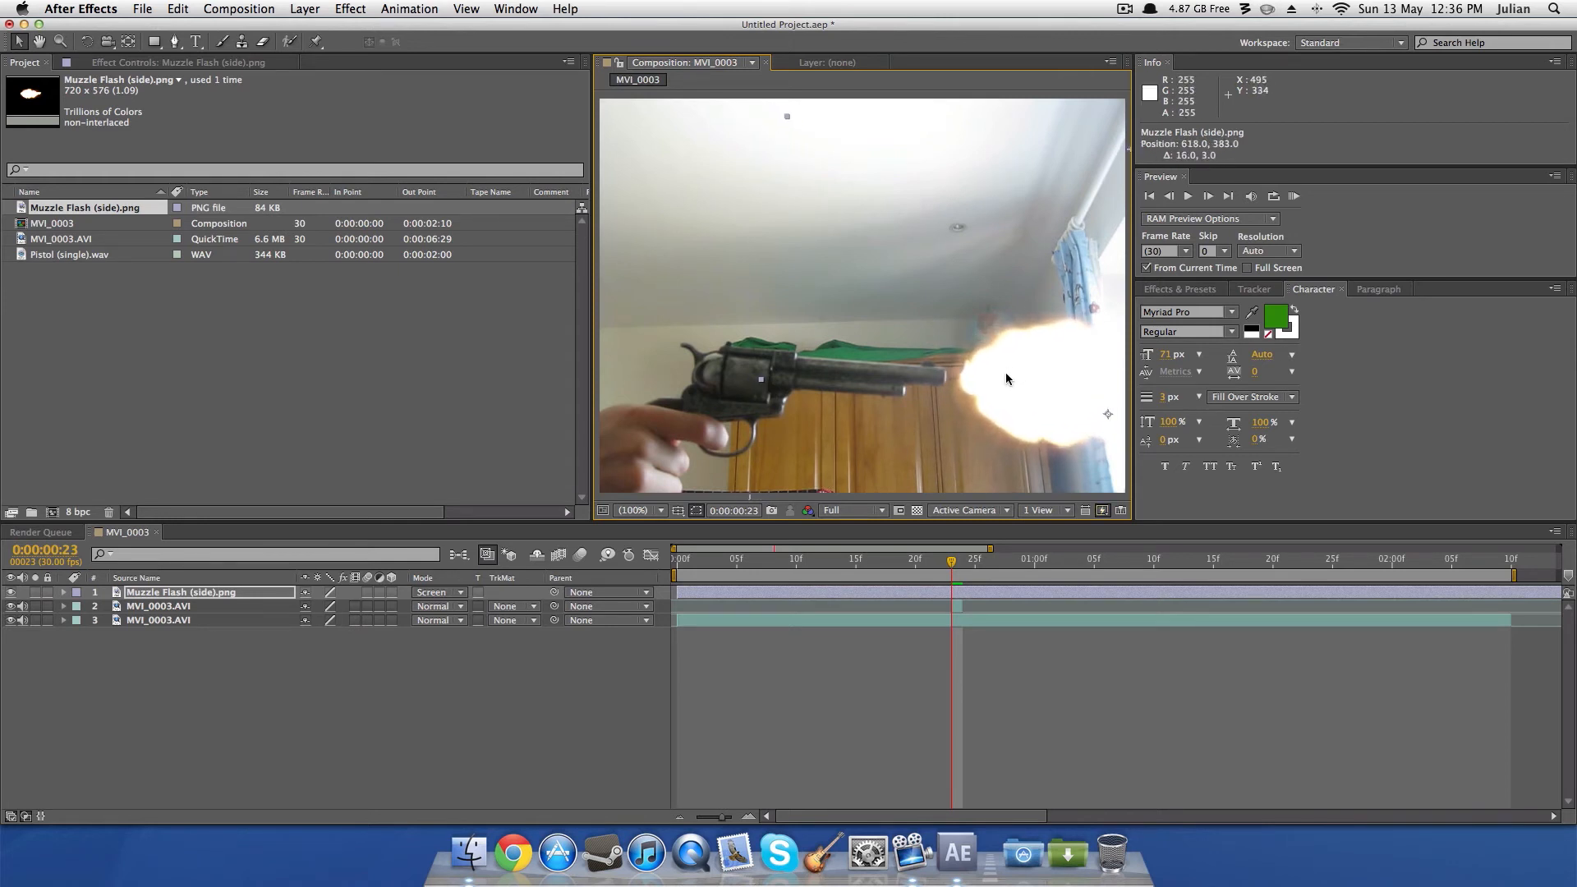
# Step: Trim the Muzzle Flash (side).png layer to the single frame at 0:00:00:23
pyautogui.moveTo(679, 586); pyautogui.dragTo(956, 620)
pyautogui.moveTo(1325, 600); pyautogui.dragTo(1091, 611)
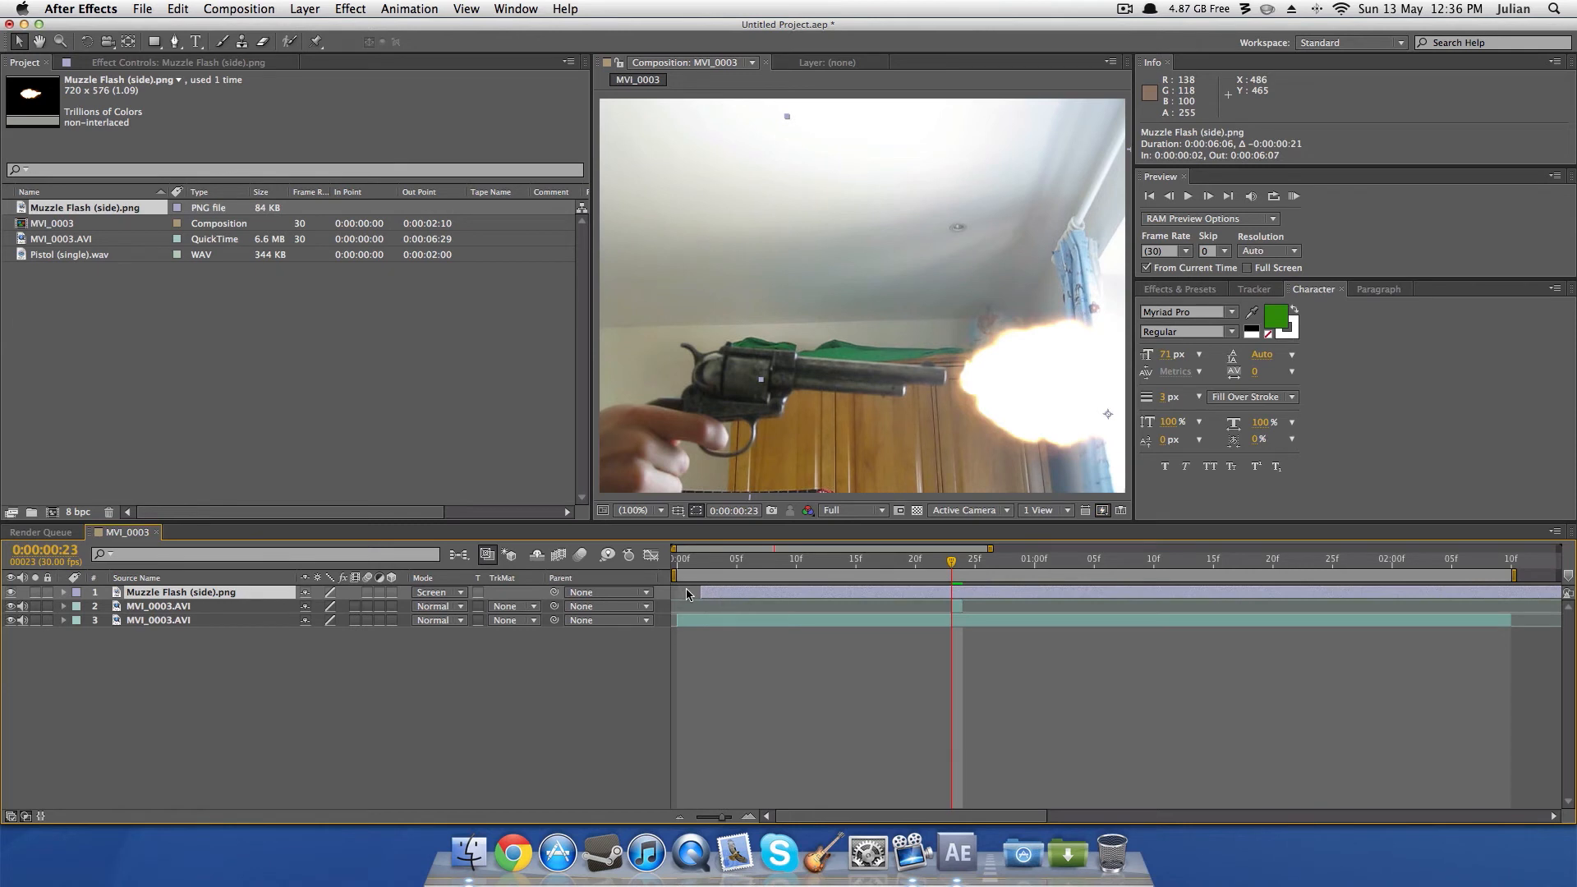
pyautogui.moveTo(697, 591); pyautogui.dragTo(1119, 602)
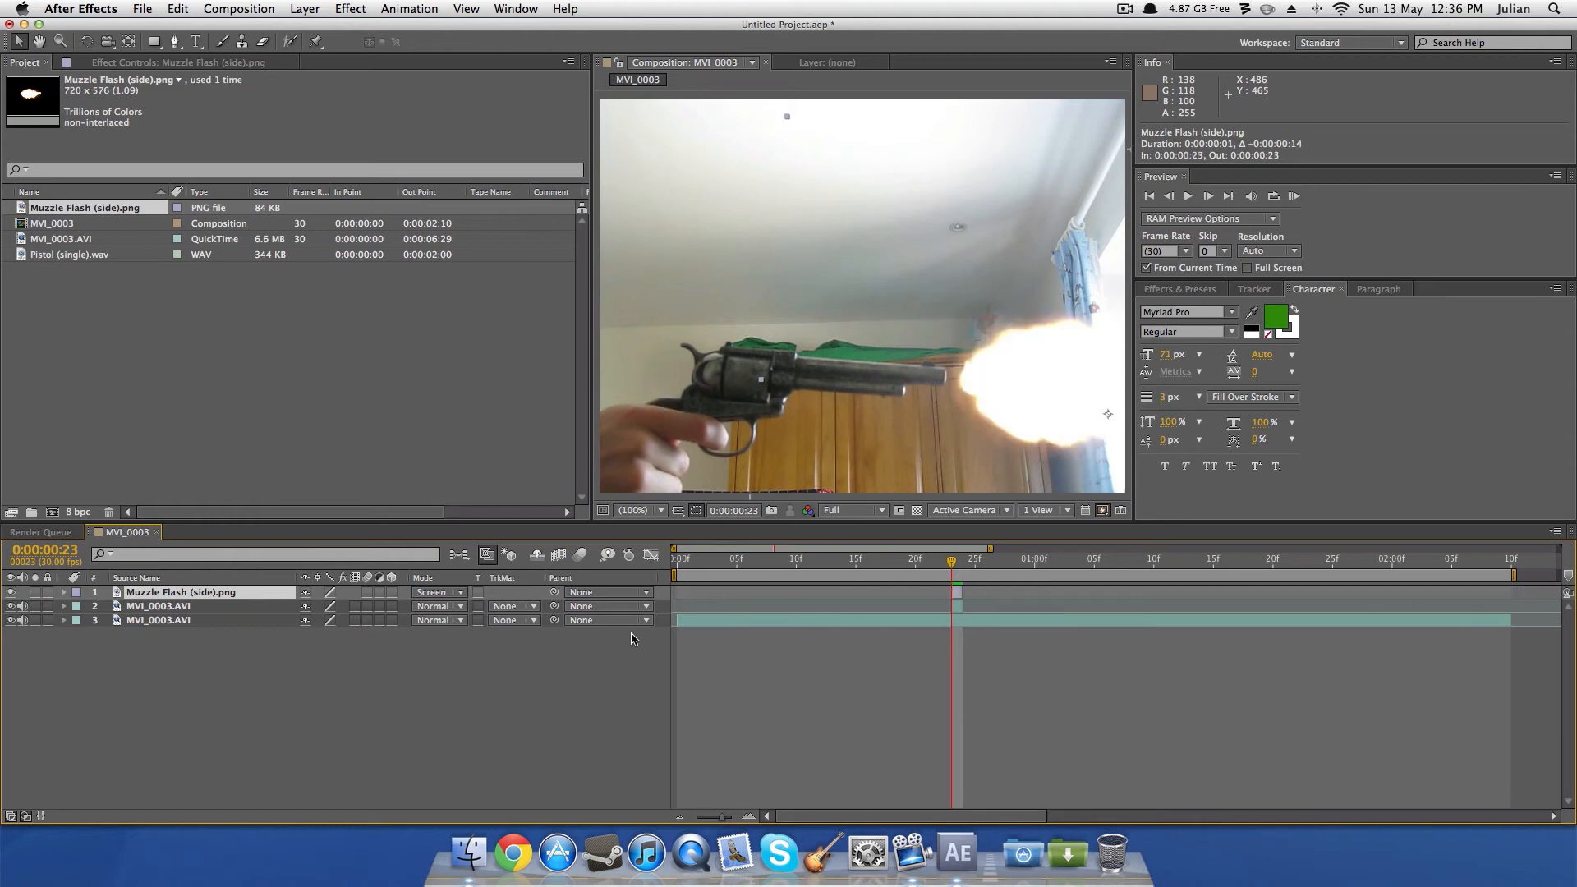
# Step: Set the blending mode of the one-frame MVI_0003.AVI copy to Add
pyautogui.click(238, 607)
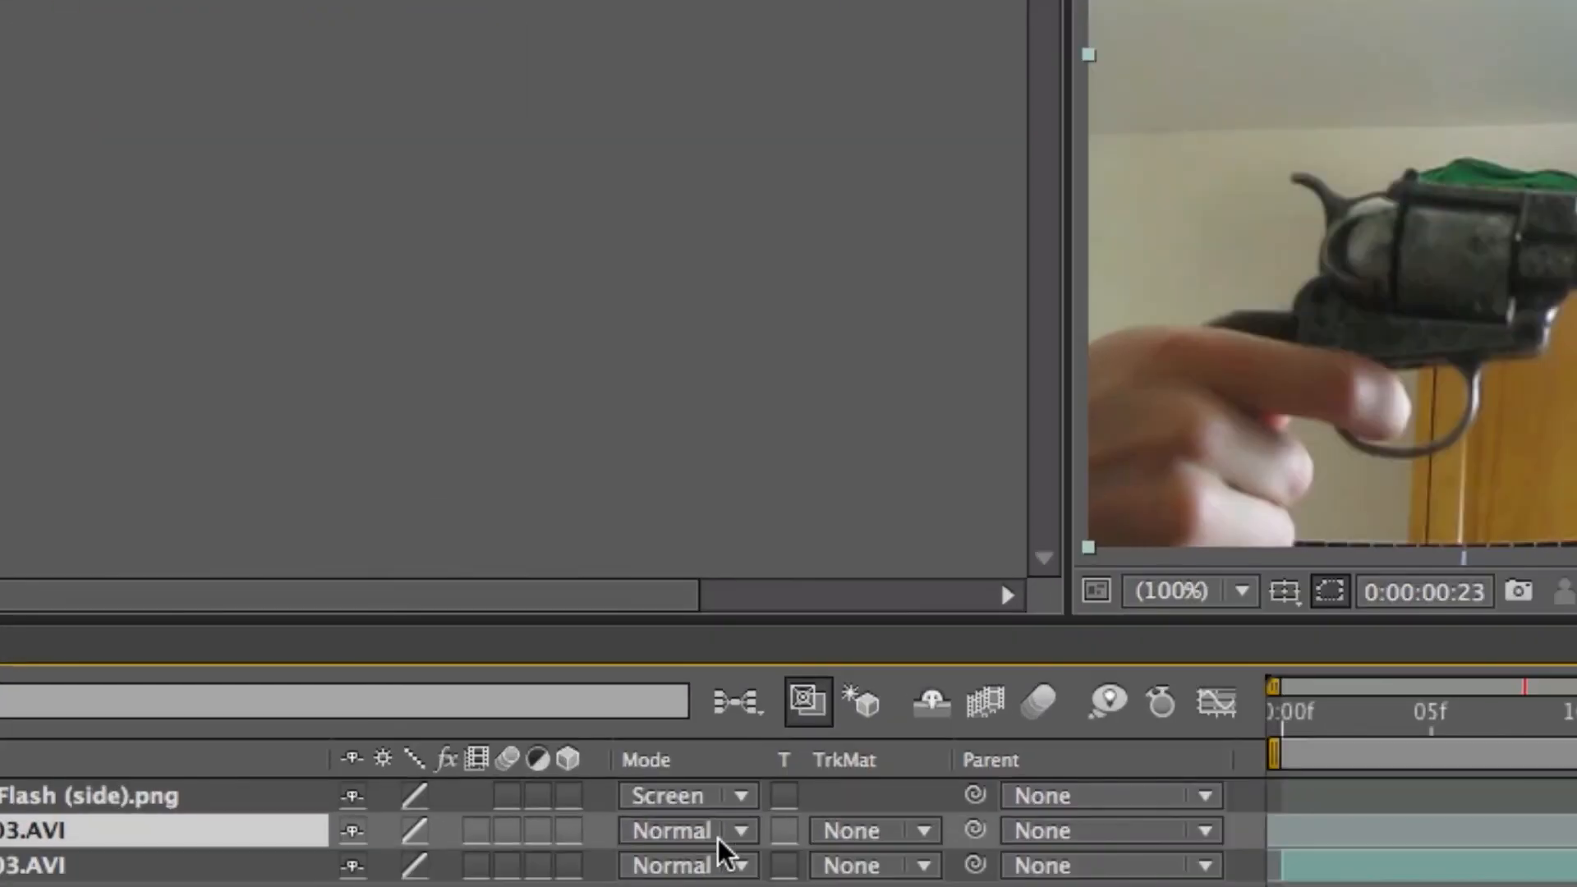
pyautogui.click(453, 606)
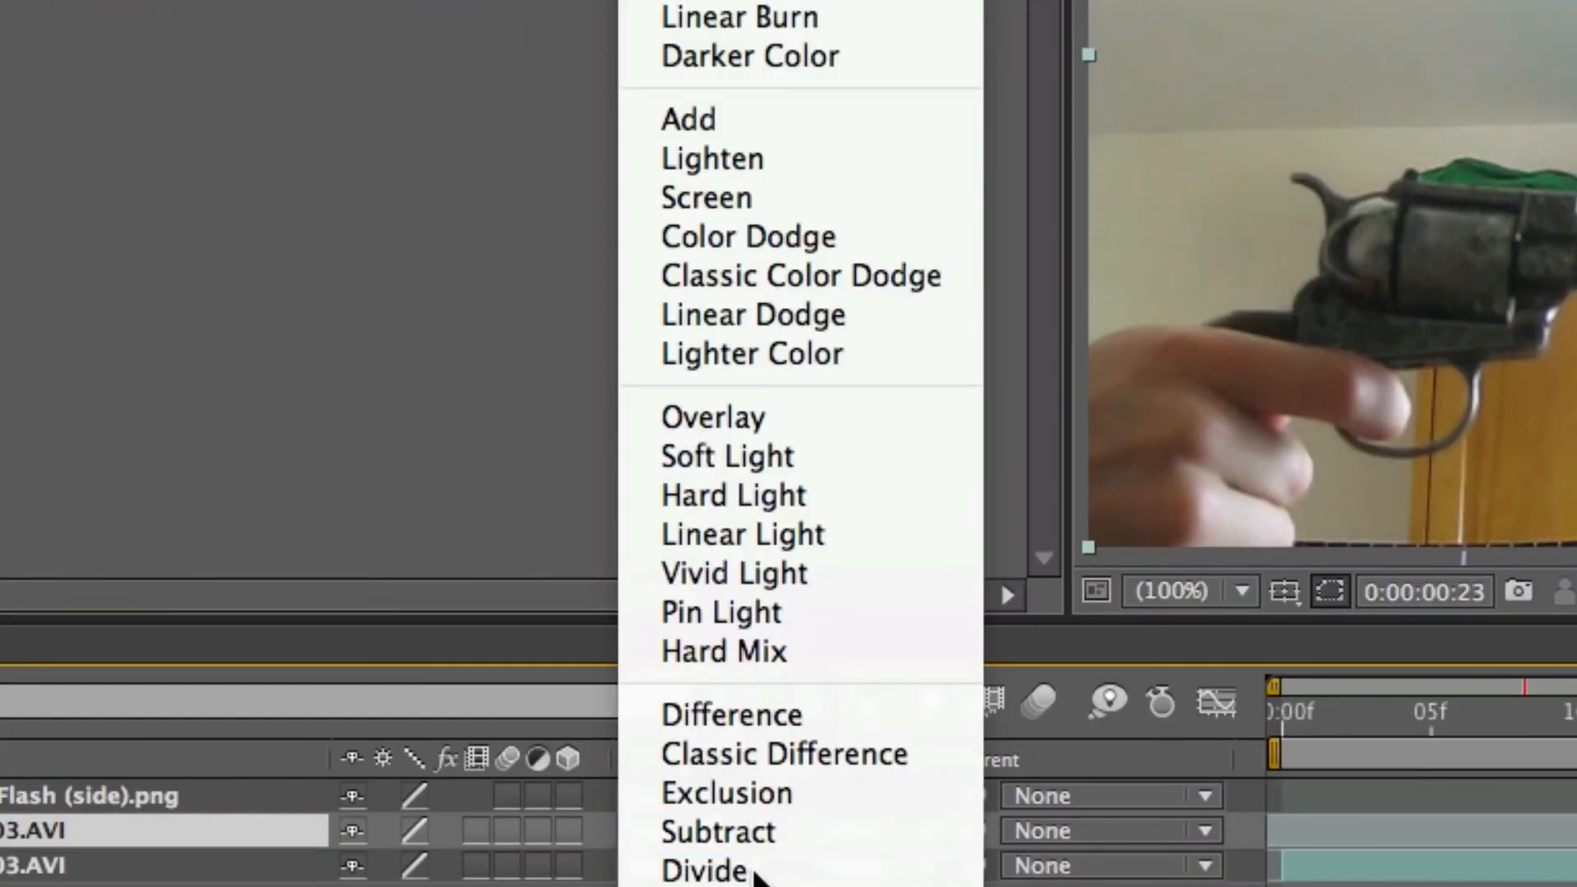
pyautogui.click(708, 118)
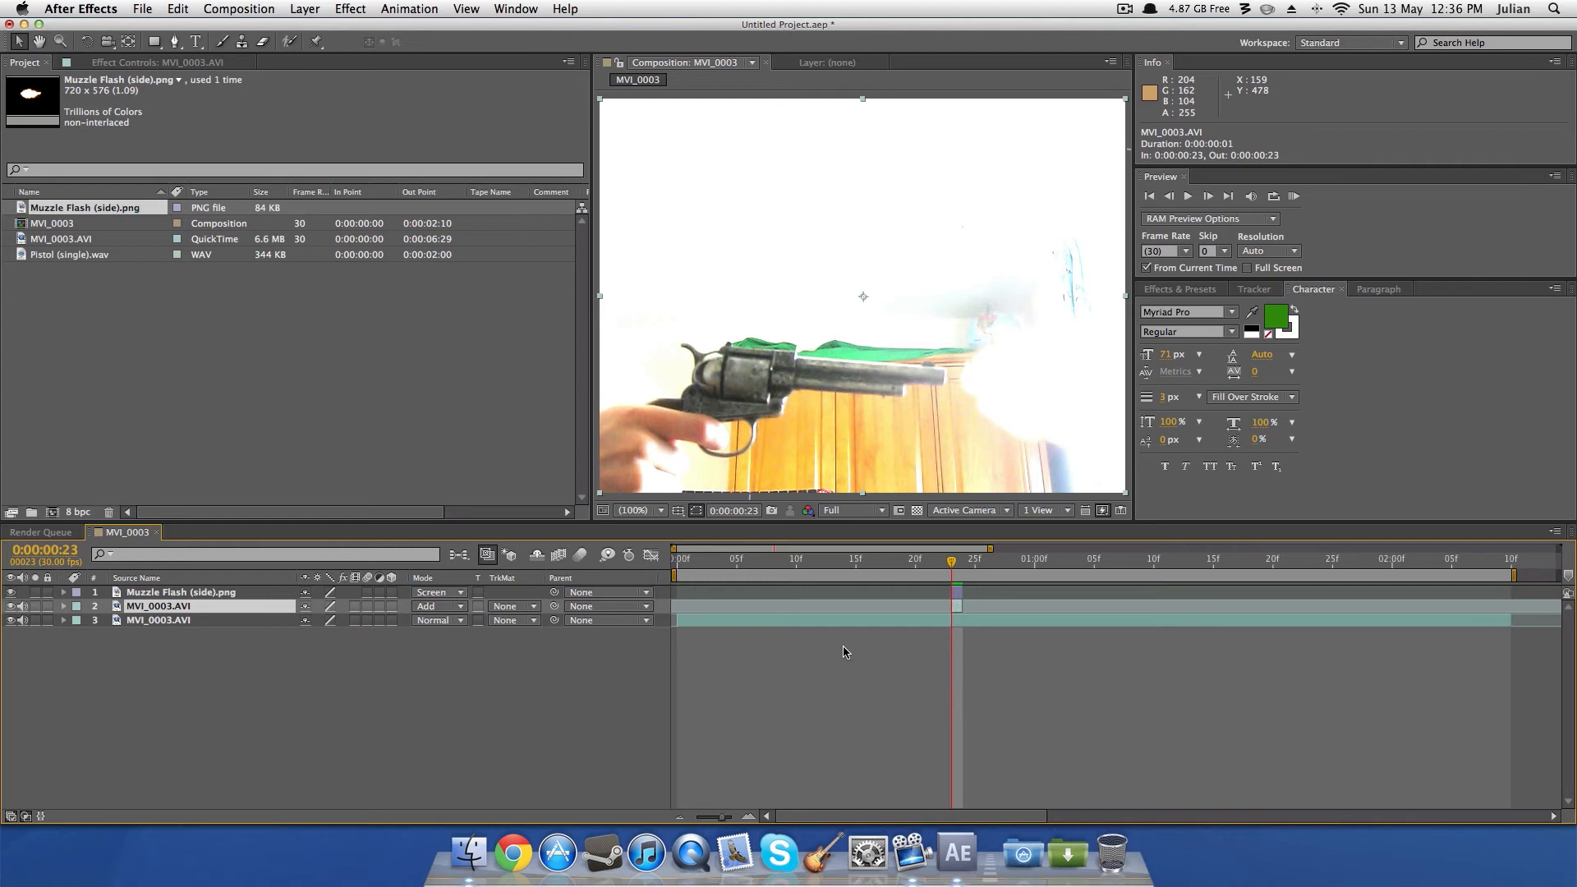
# Step: Draw a closed pen mask around the revolver's cylinder and barrel on the one-frame MVI_0003.AVI copy
pyautogui.click(176, 42)
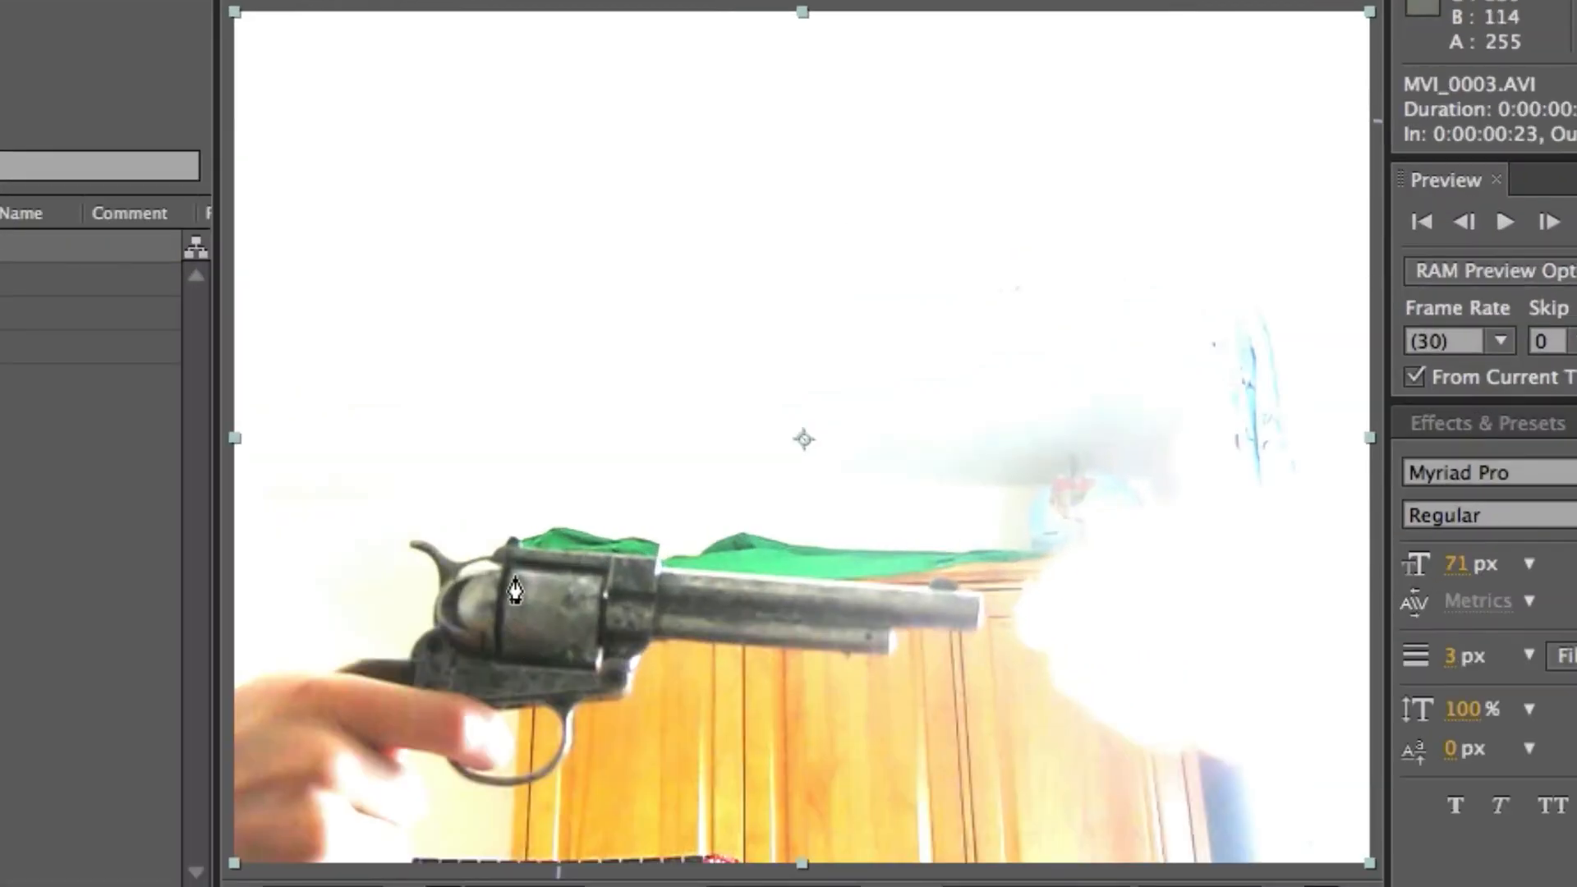
pyautogui.click(497, 546)
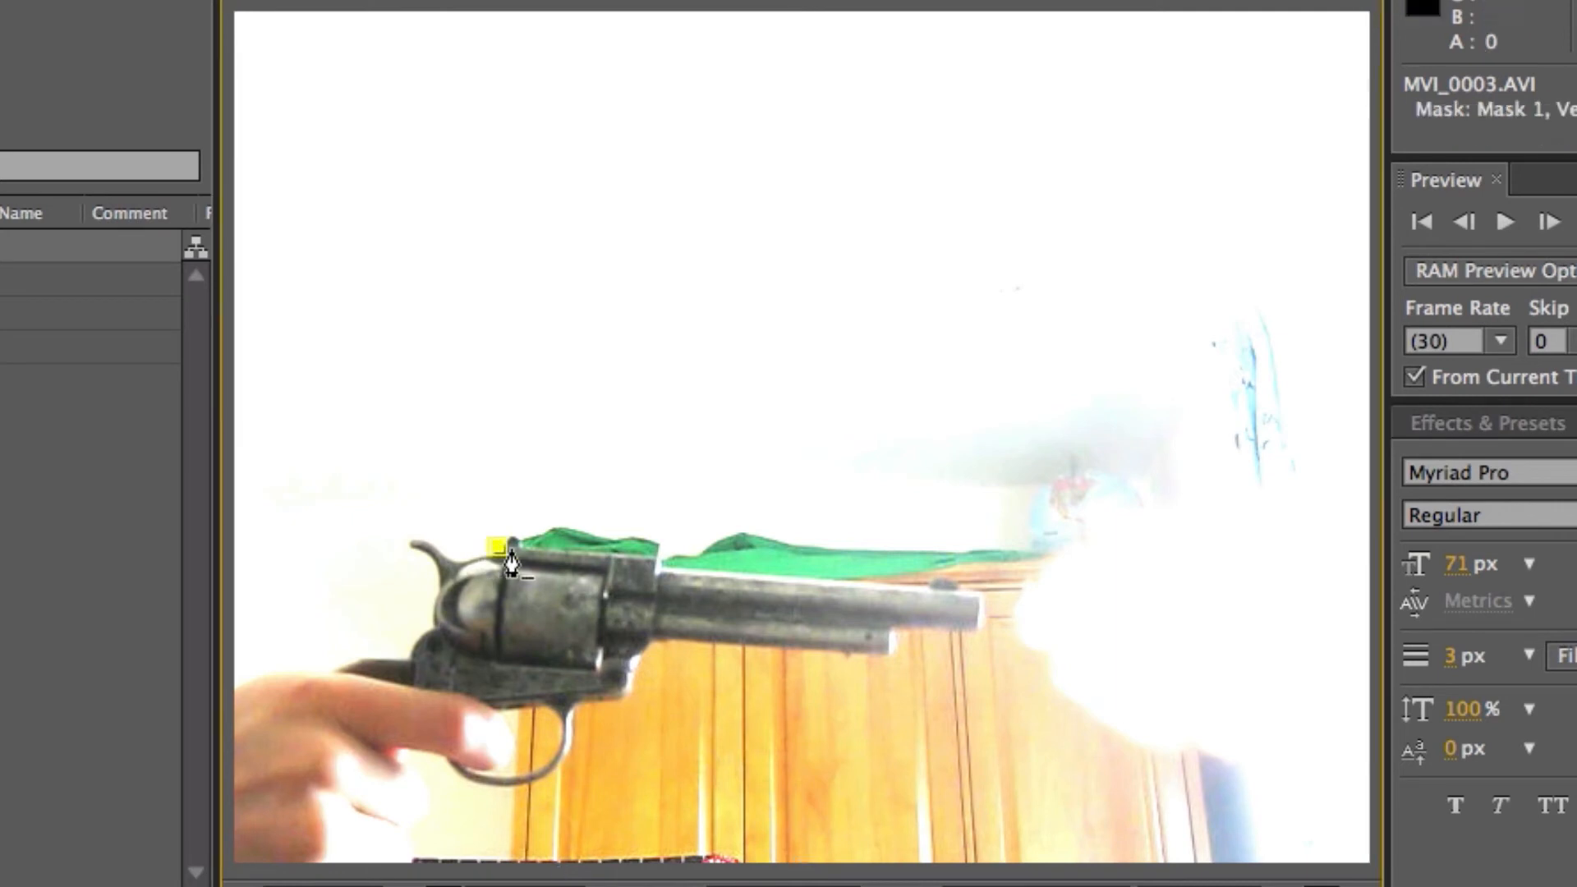
pyautogui.click(649, 556)
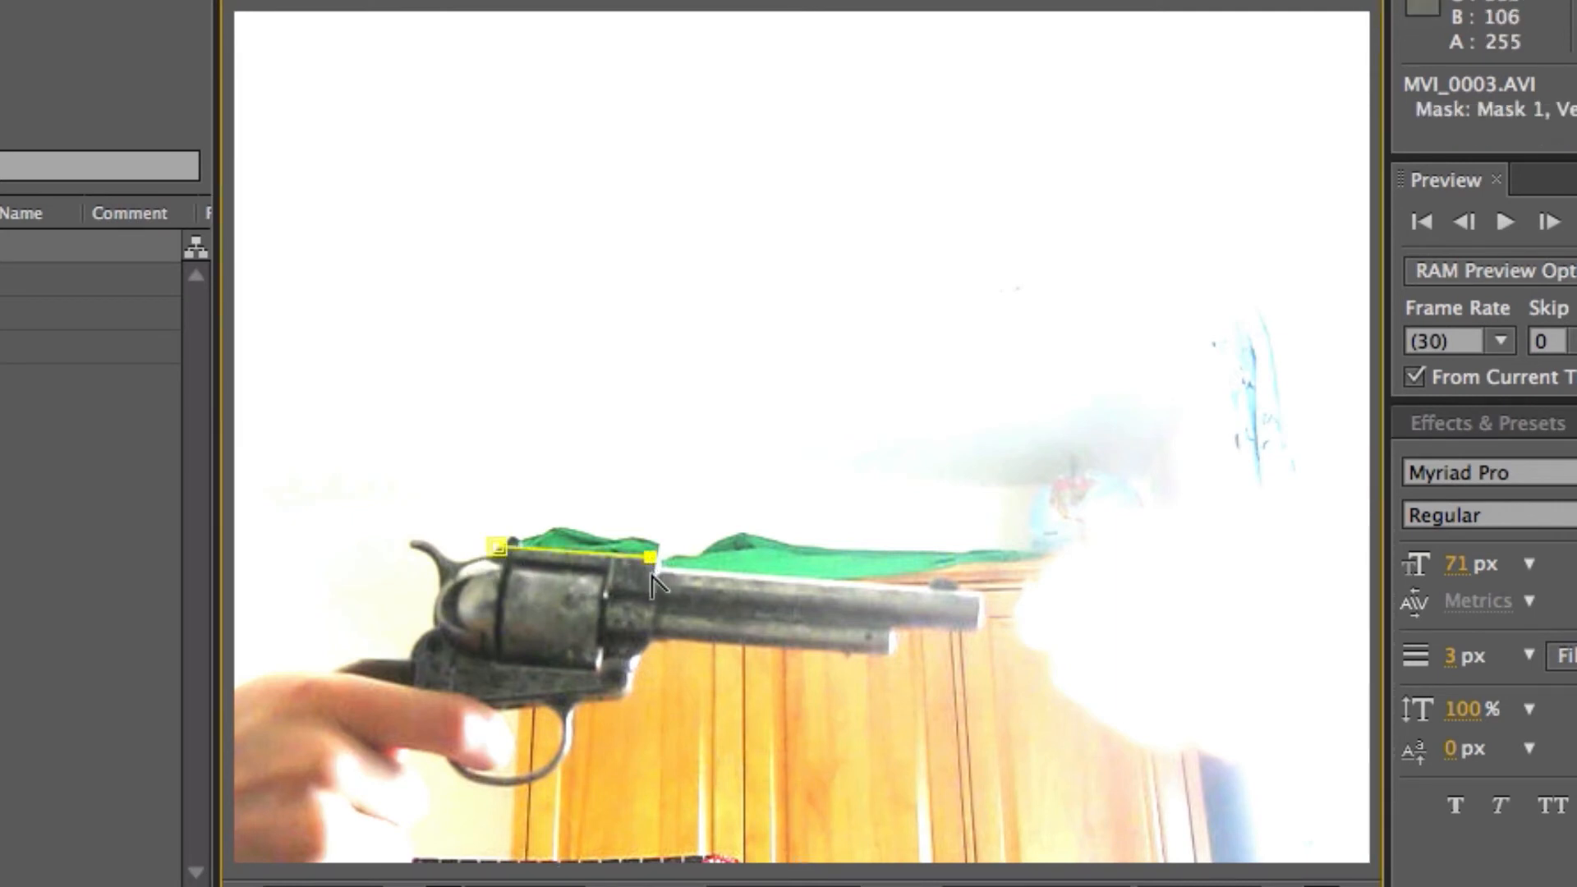
pyautogui.click(649, 574)
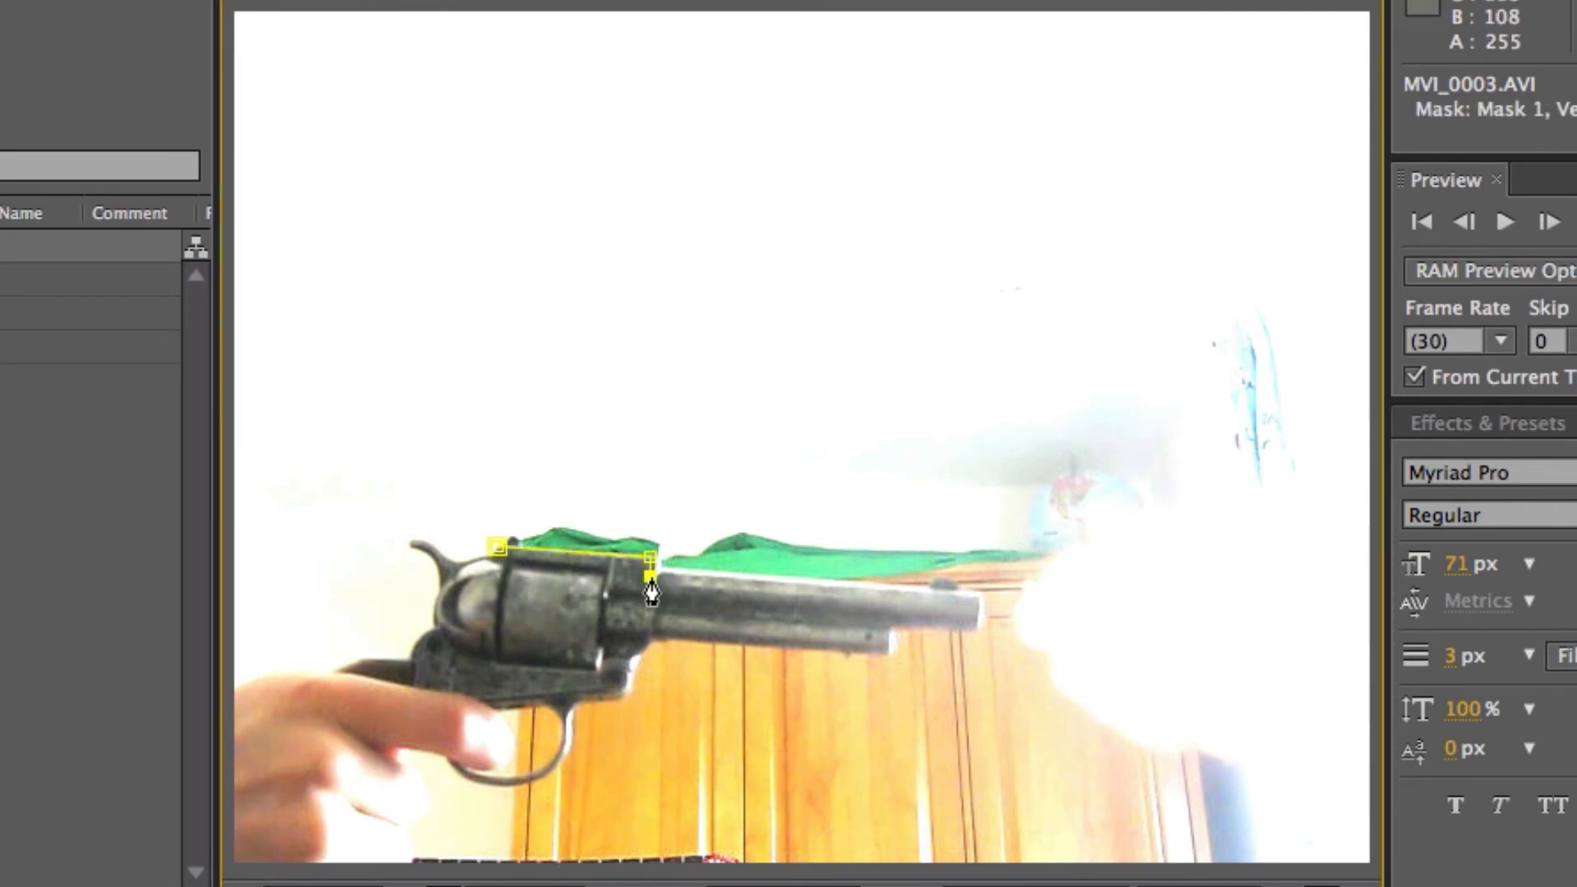
pyautogui.click(927, 588)
pyautogui.click(968, 596)
pyautogui.click(969, 621)
pyautogui.click(911, 617)
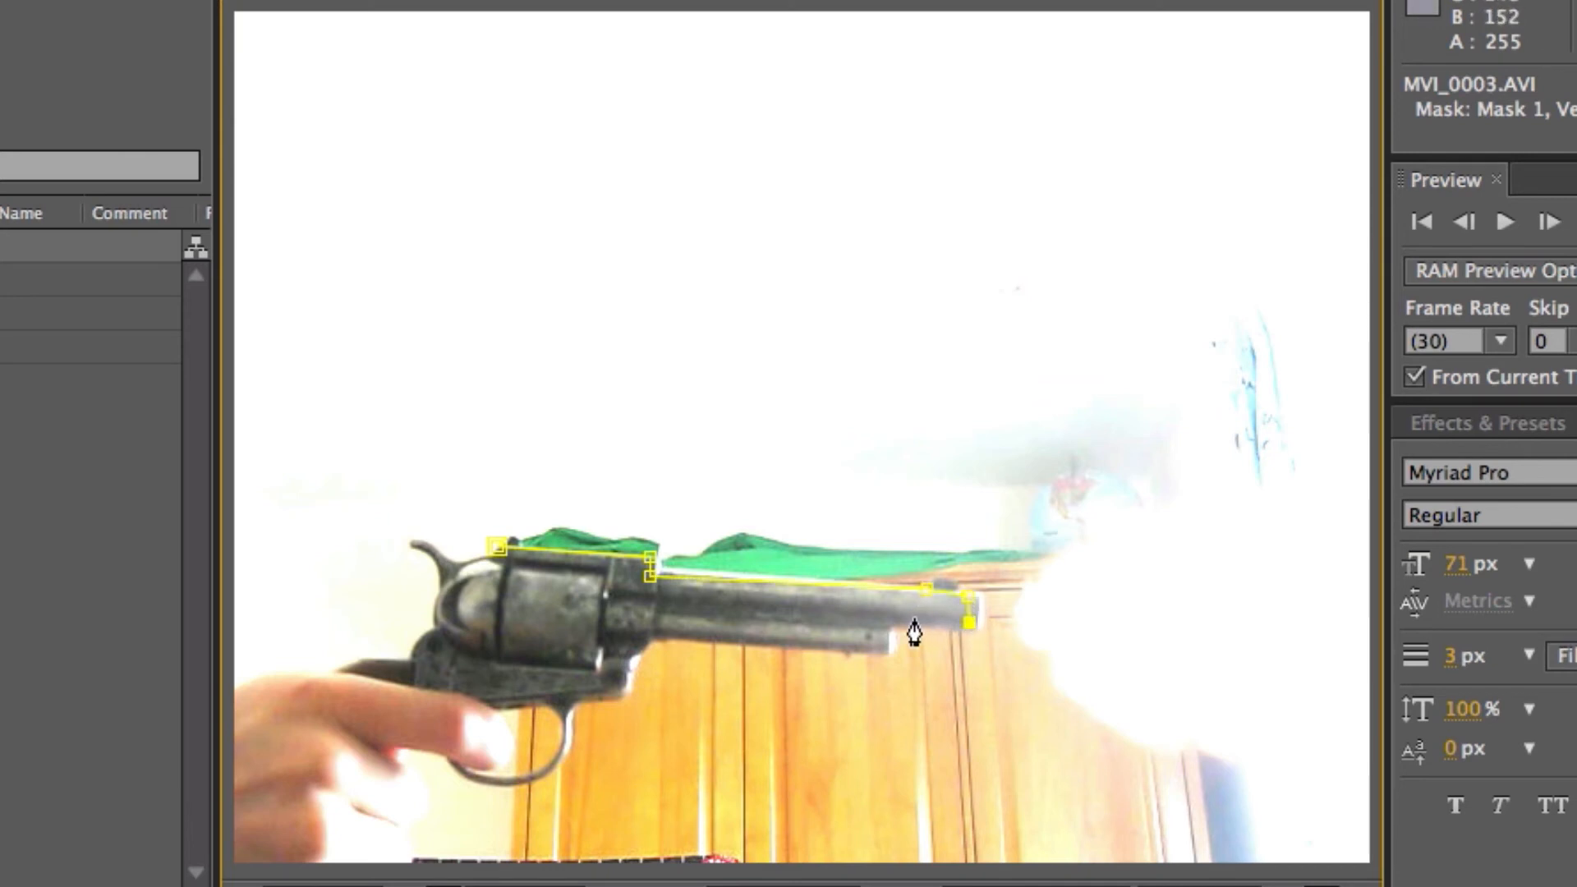
pyautogui.click(891, 617)
pyautogui.click(885, 644)
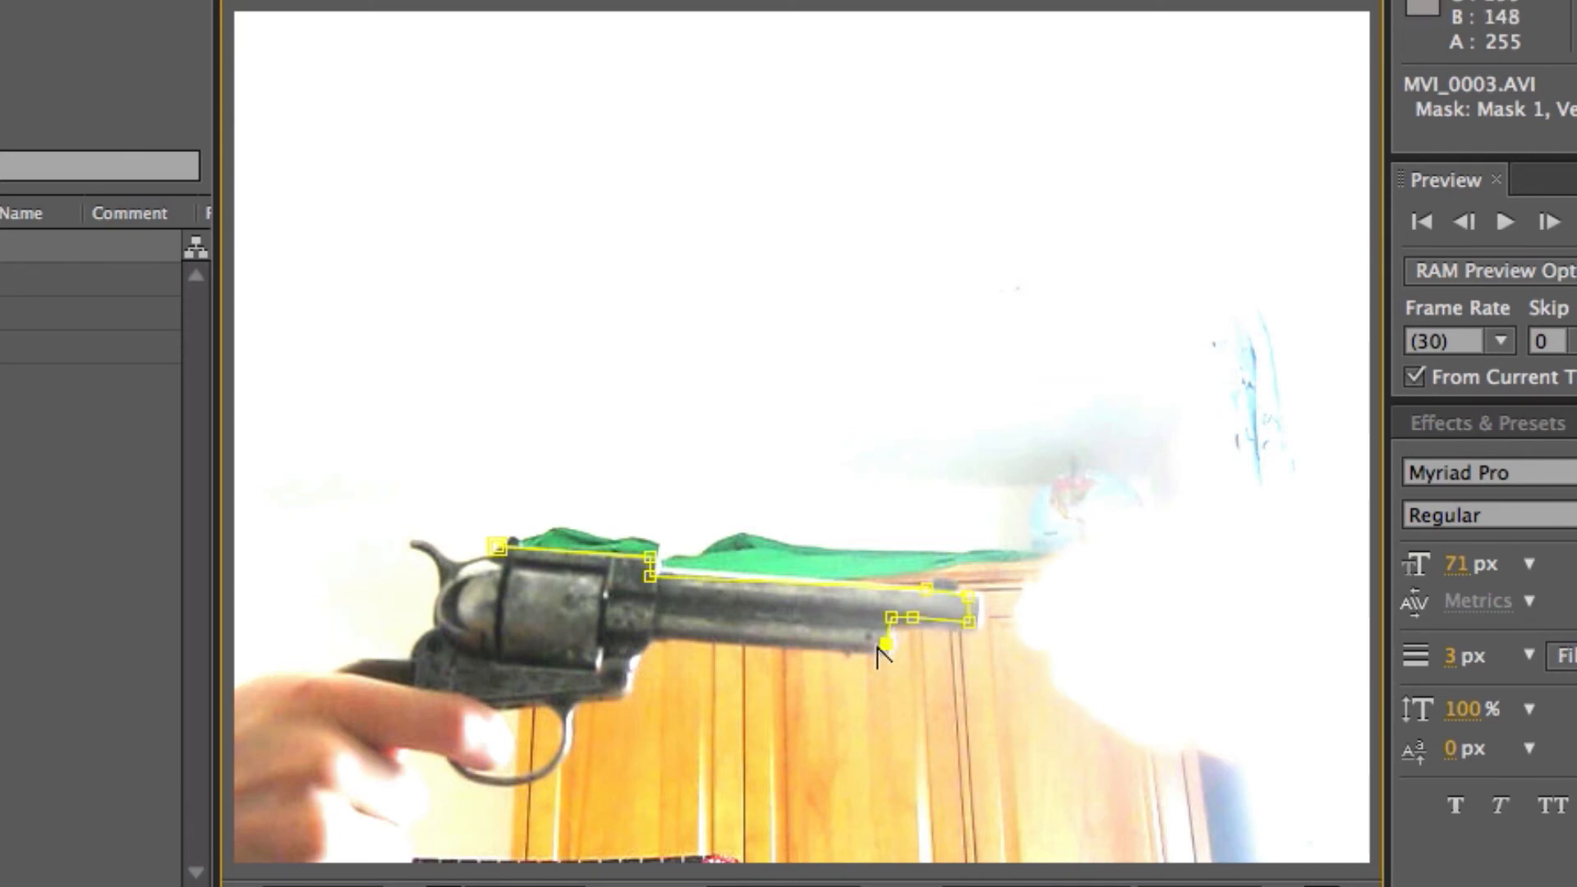
pyautogui.click(657, 635)
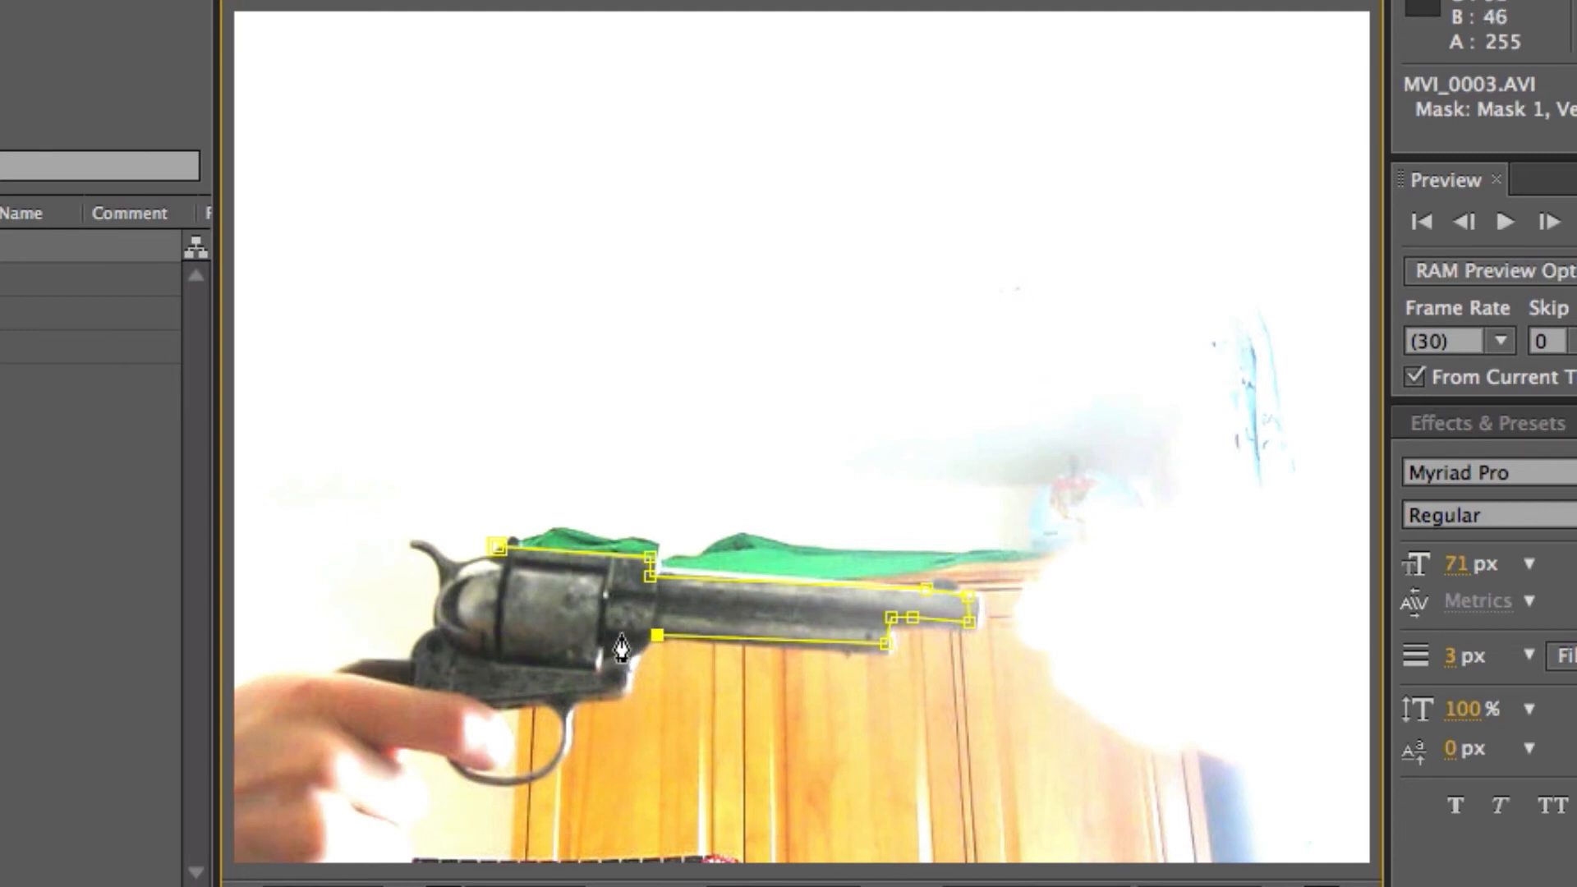
pyautogui.click(630, 650)
pyautogui.click(573, 656)
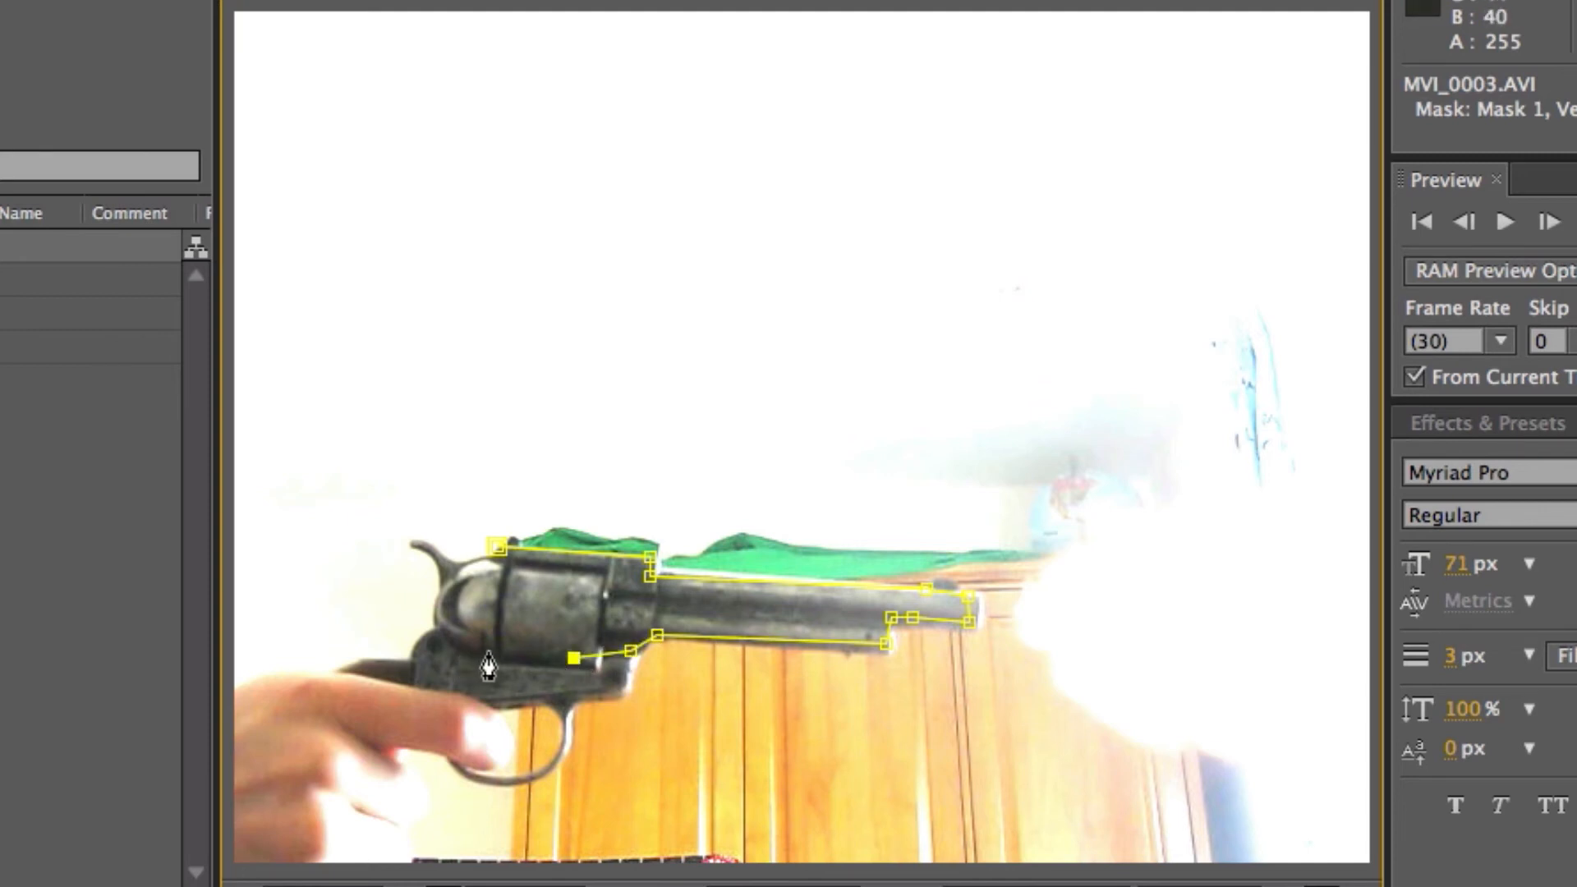
pyautogui.click(487, 651)
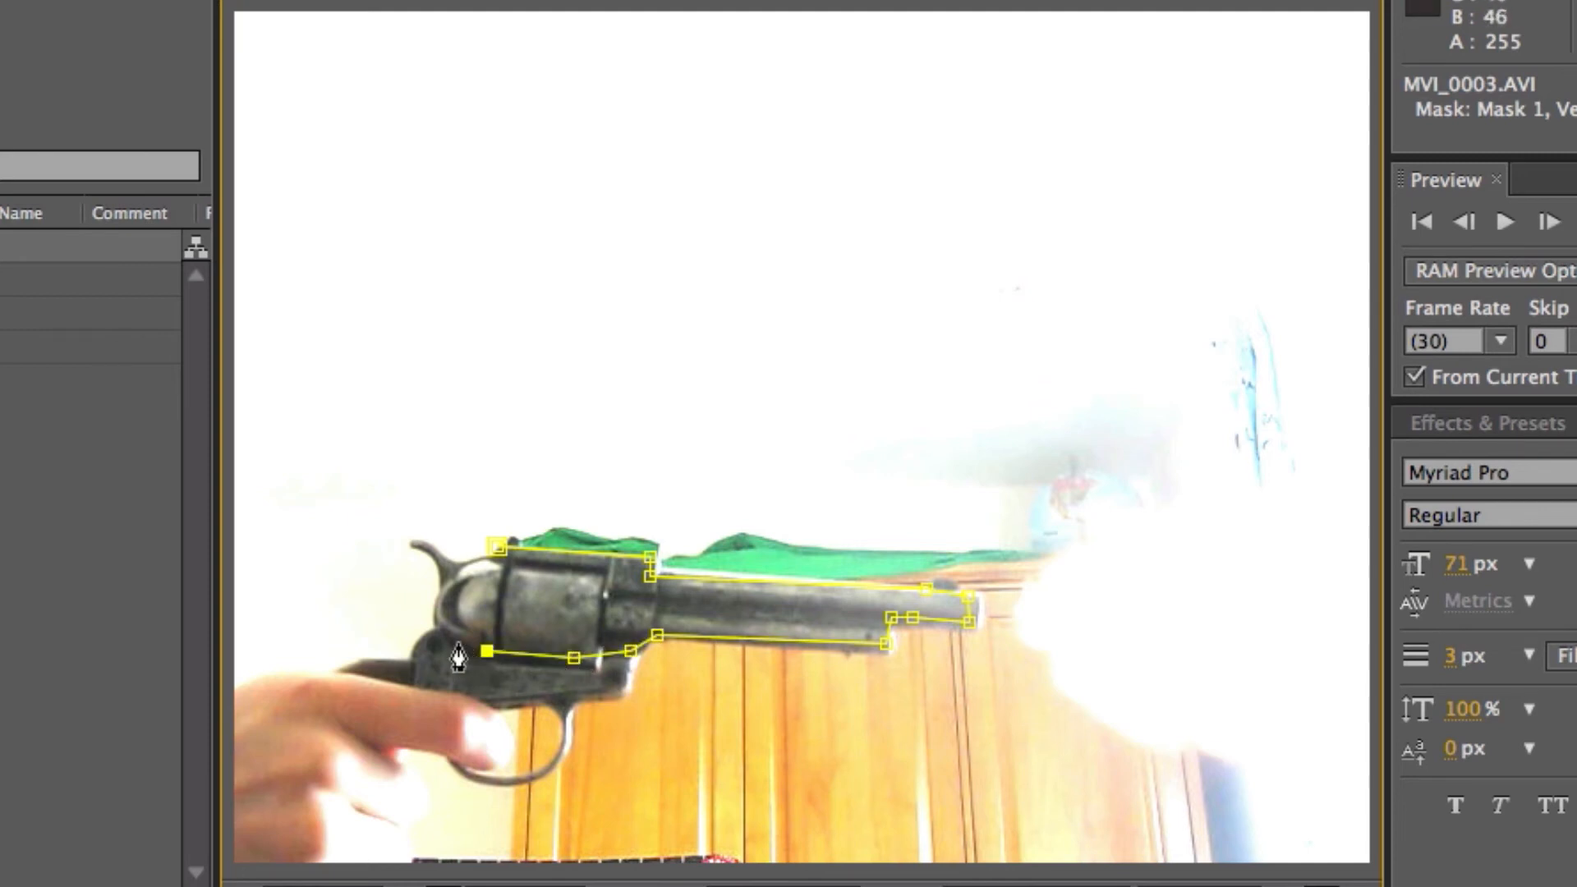
pyautogui.click(489, 595)
pyautogui.click(497, 547)
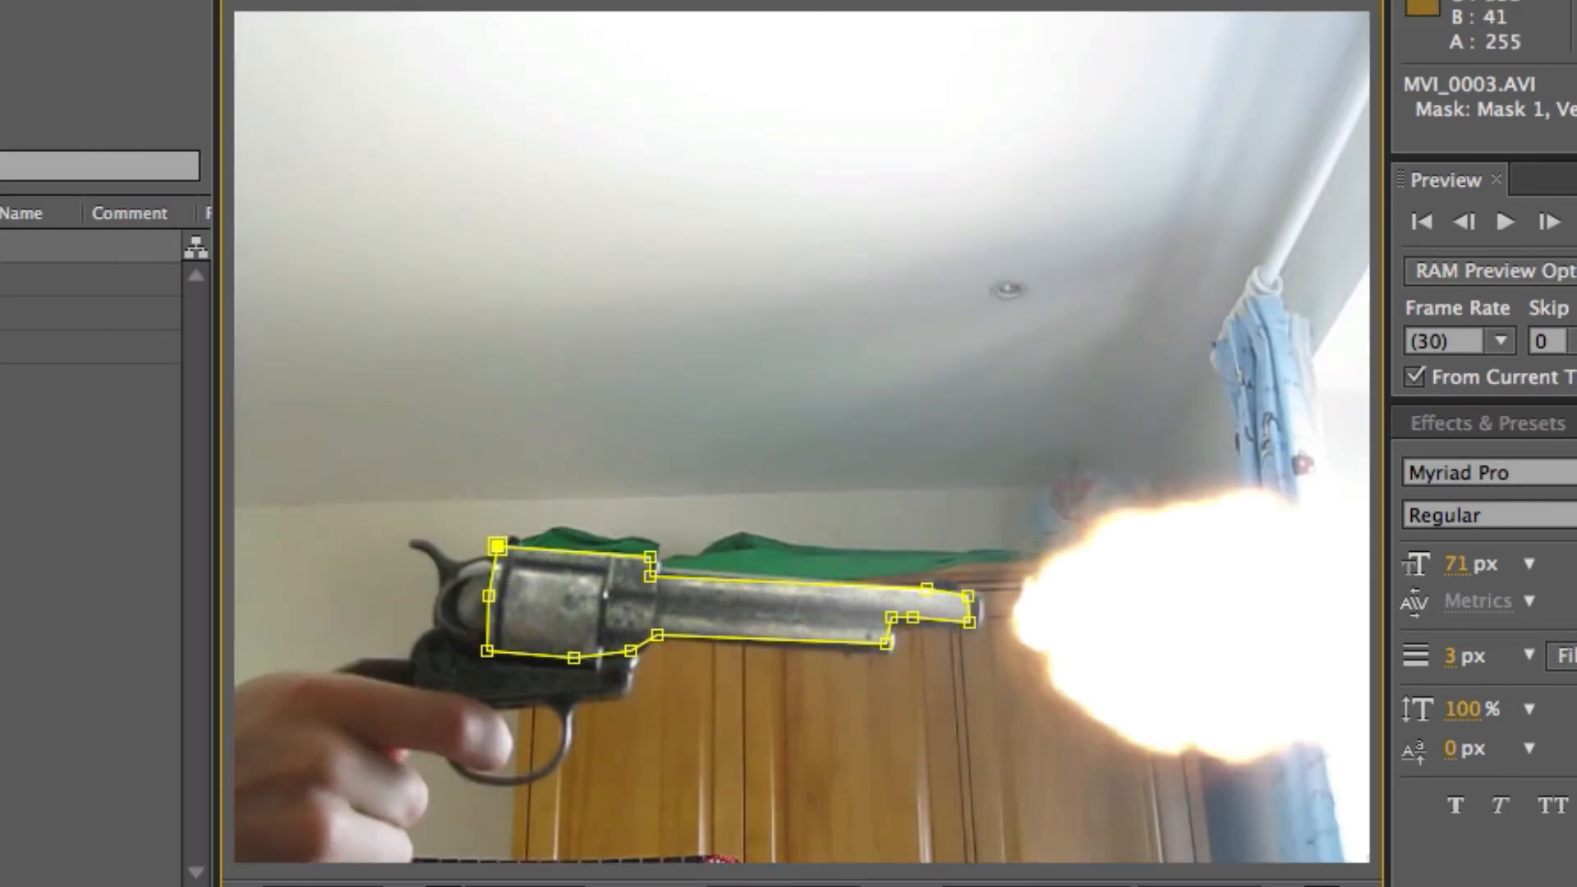
# Step: Add a second closed pen mask around the tip of the trigger finger on the same layer
pyautogui.click(461, 705)
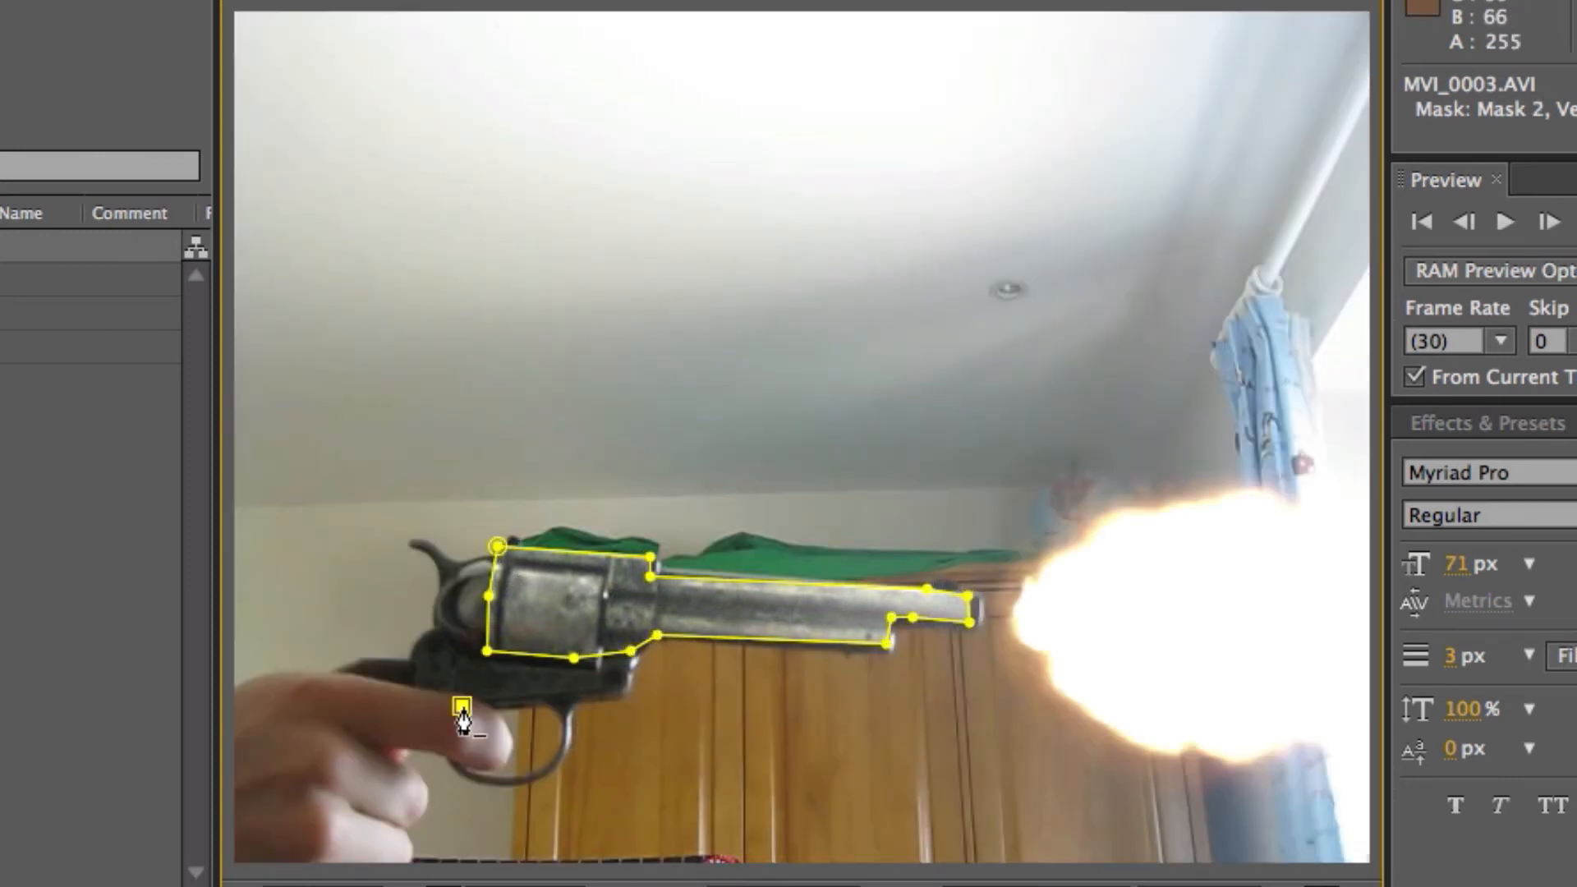
pyautogui.click(461, 750)
pyautogui.click(494, 764)
pyautogui.click(509, 738)
pyautogui.click(488, 710)
pyautogui.click(461, 706)
# Step: Add a third closed pen mask around the lower fingers gripping the revolver, down to the frame's edge
pyautogui.click(337, 731)
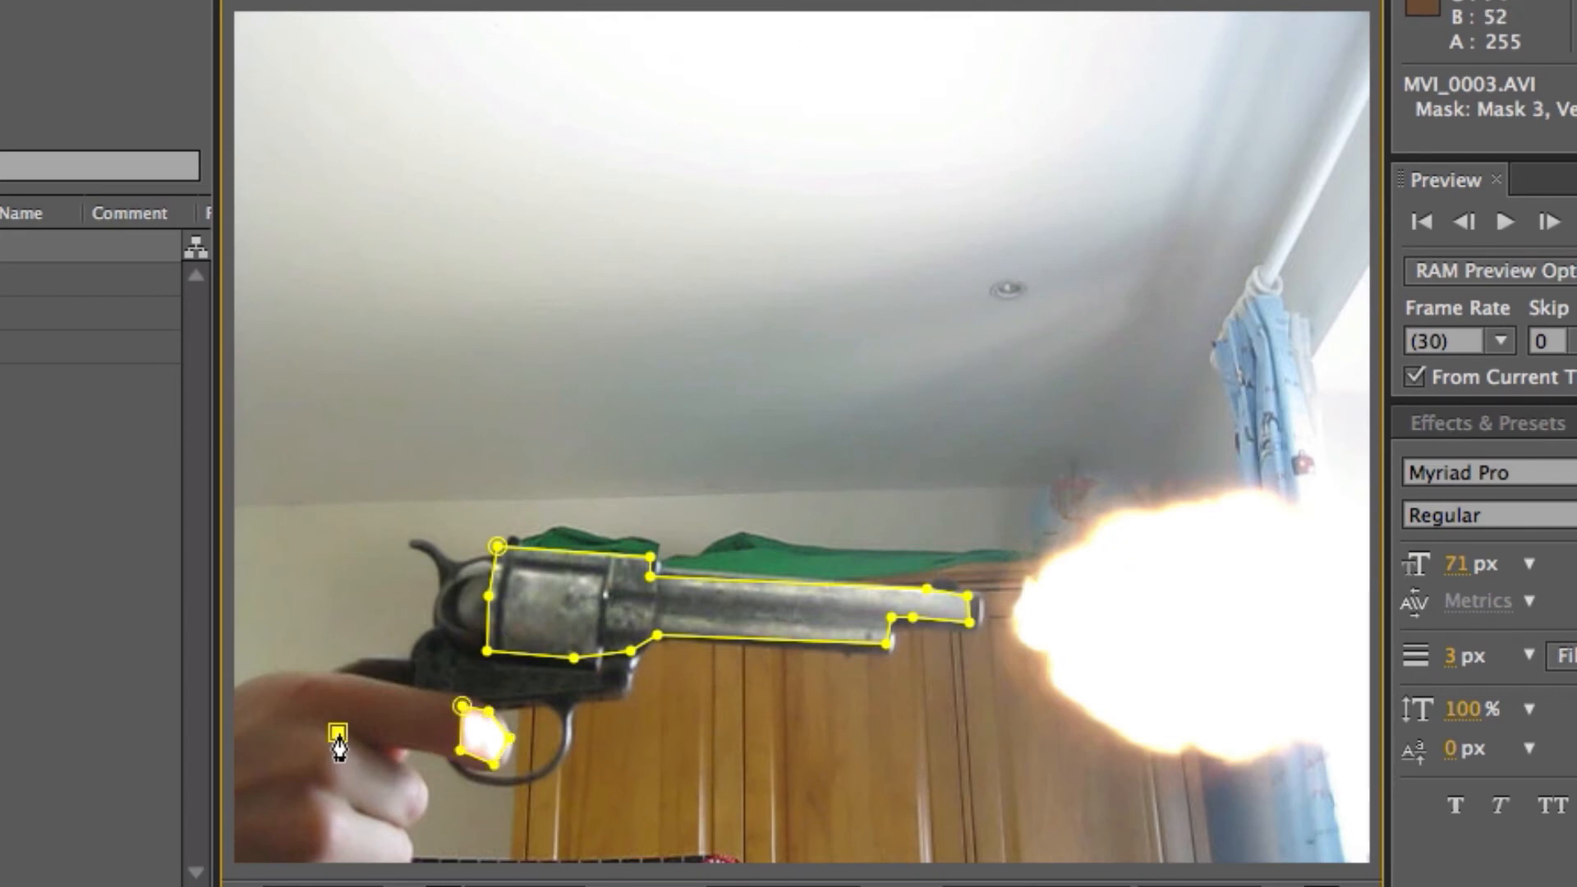
pyautogui.click(328, 855)
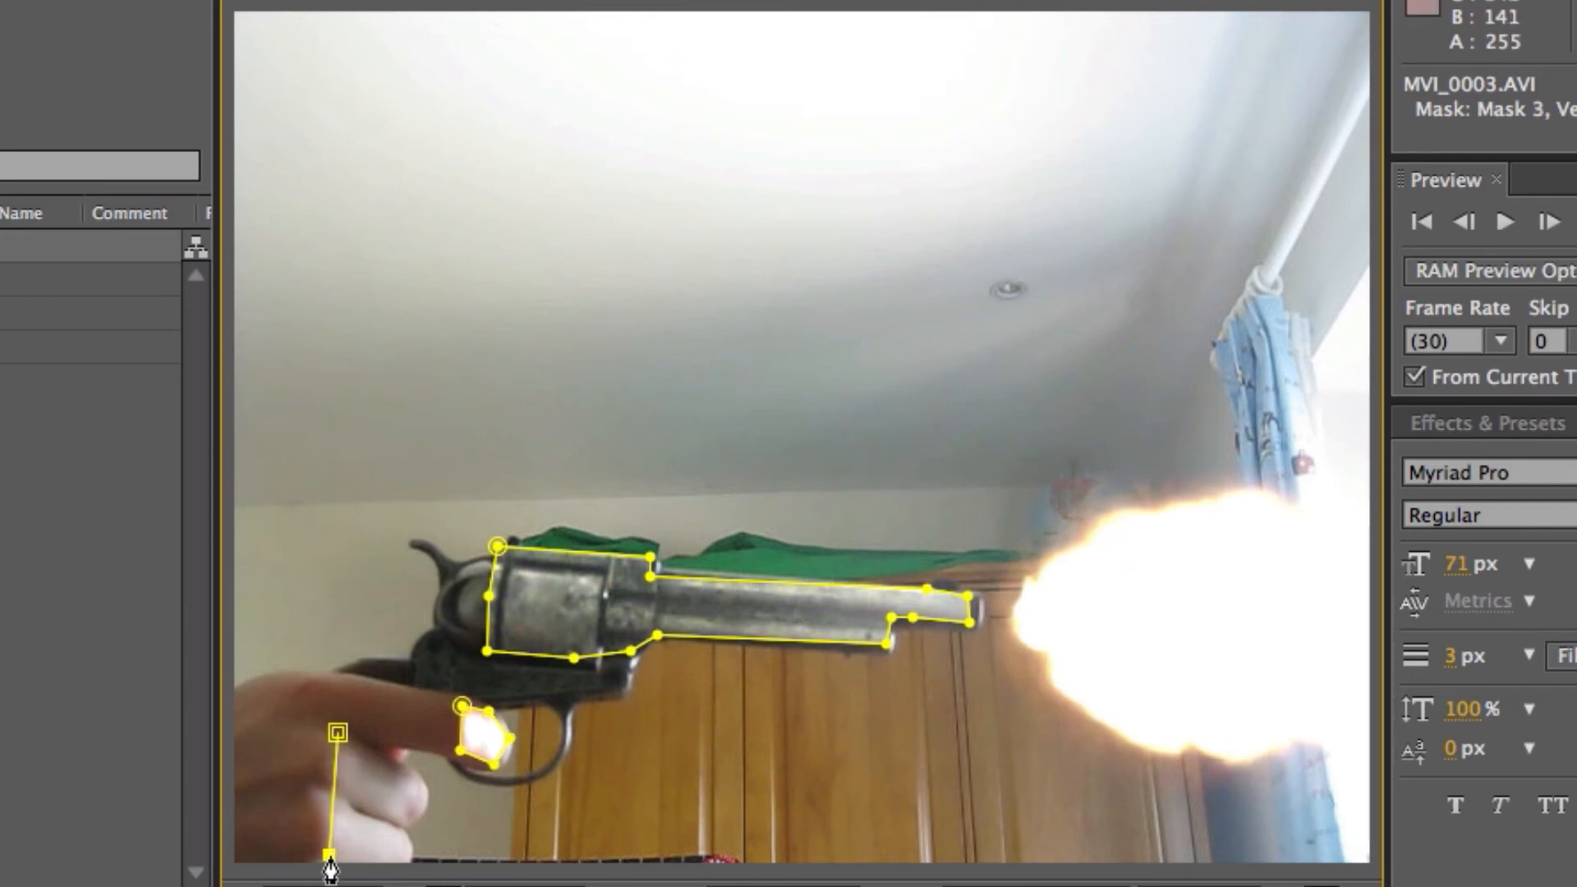
pyautogui.click(408, 858)
pyautogui.click(399, 827)
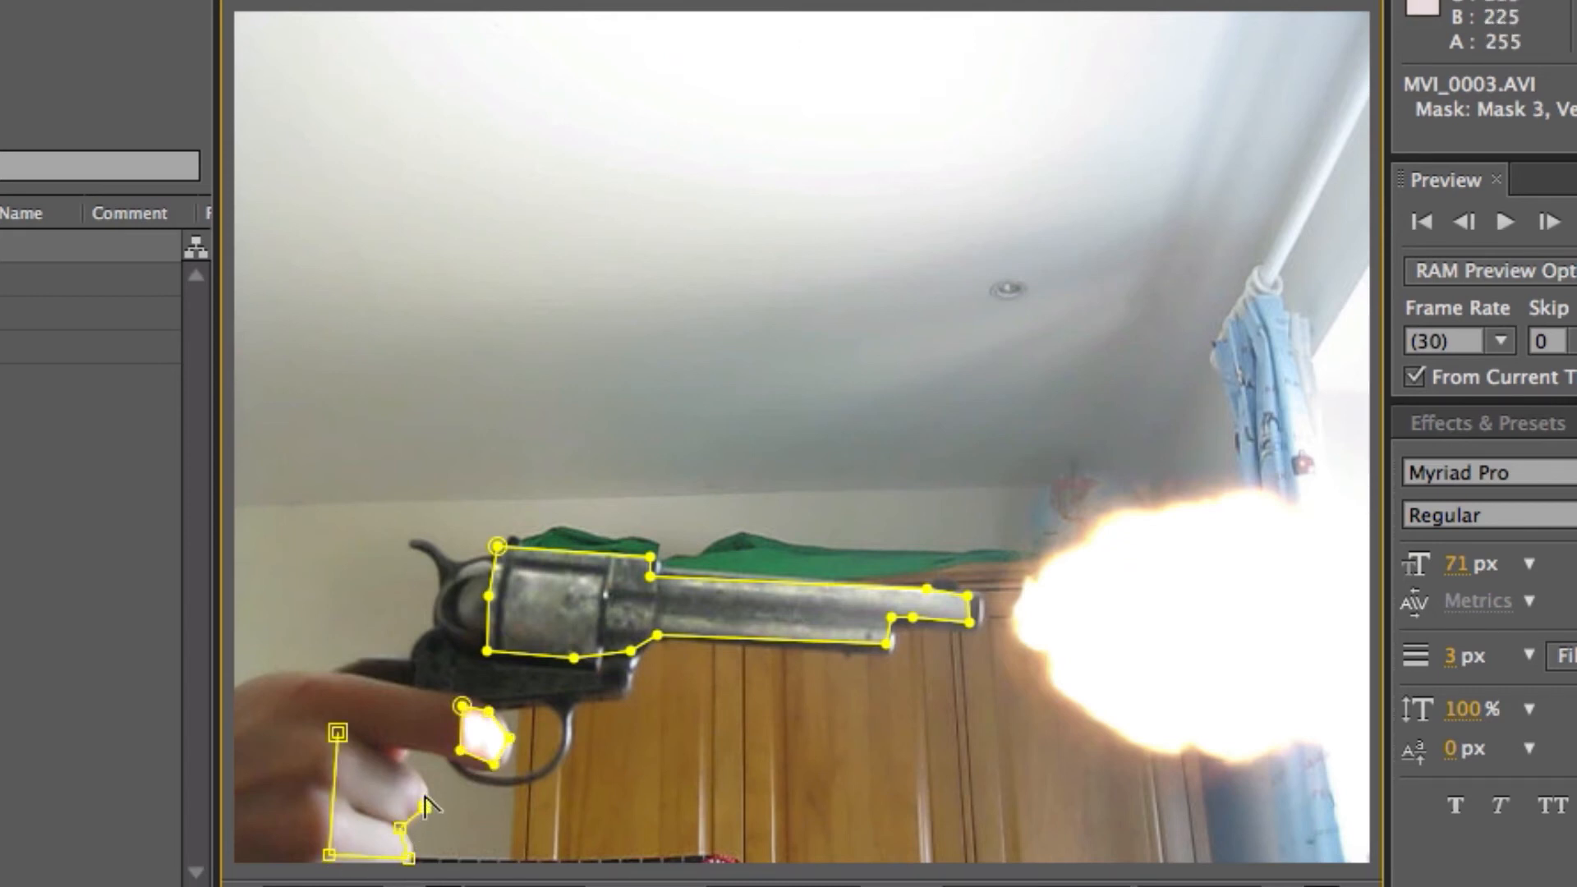
pyautogui.click(420, 781)
pyautogui.click(425, 806)
pyautogui.click(387, 756)
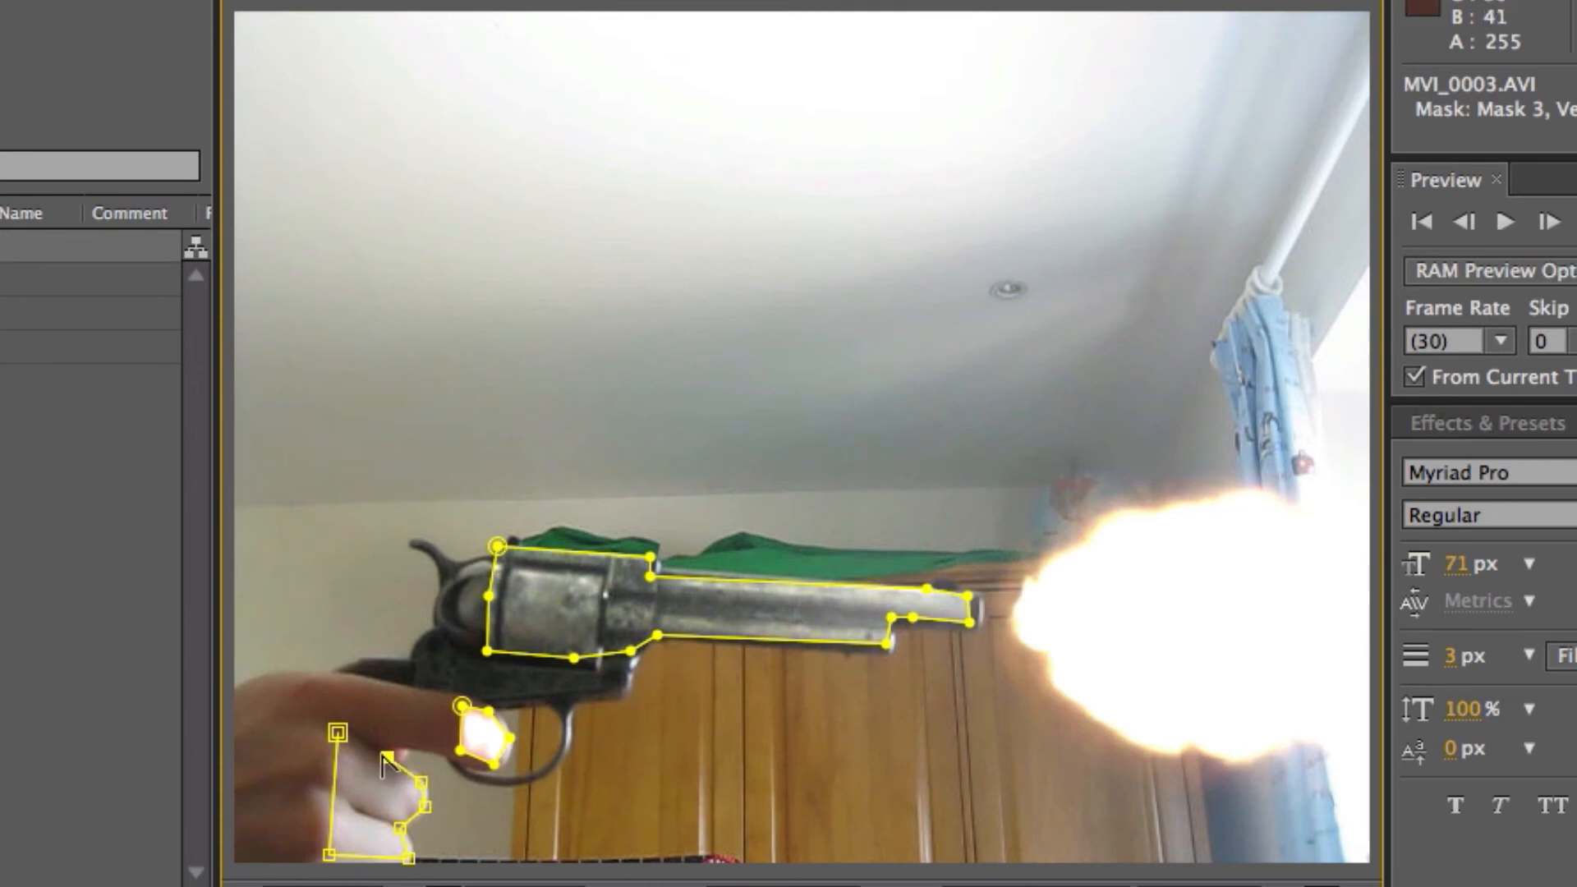
pyautogui.click(338, 731)
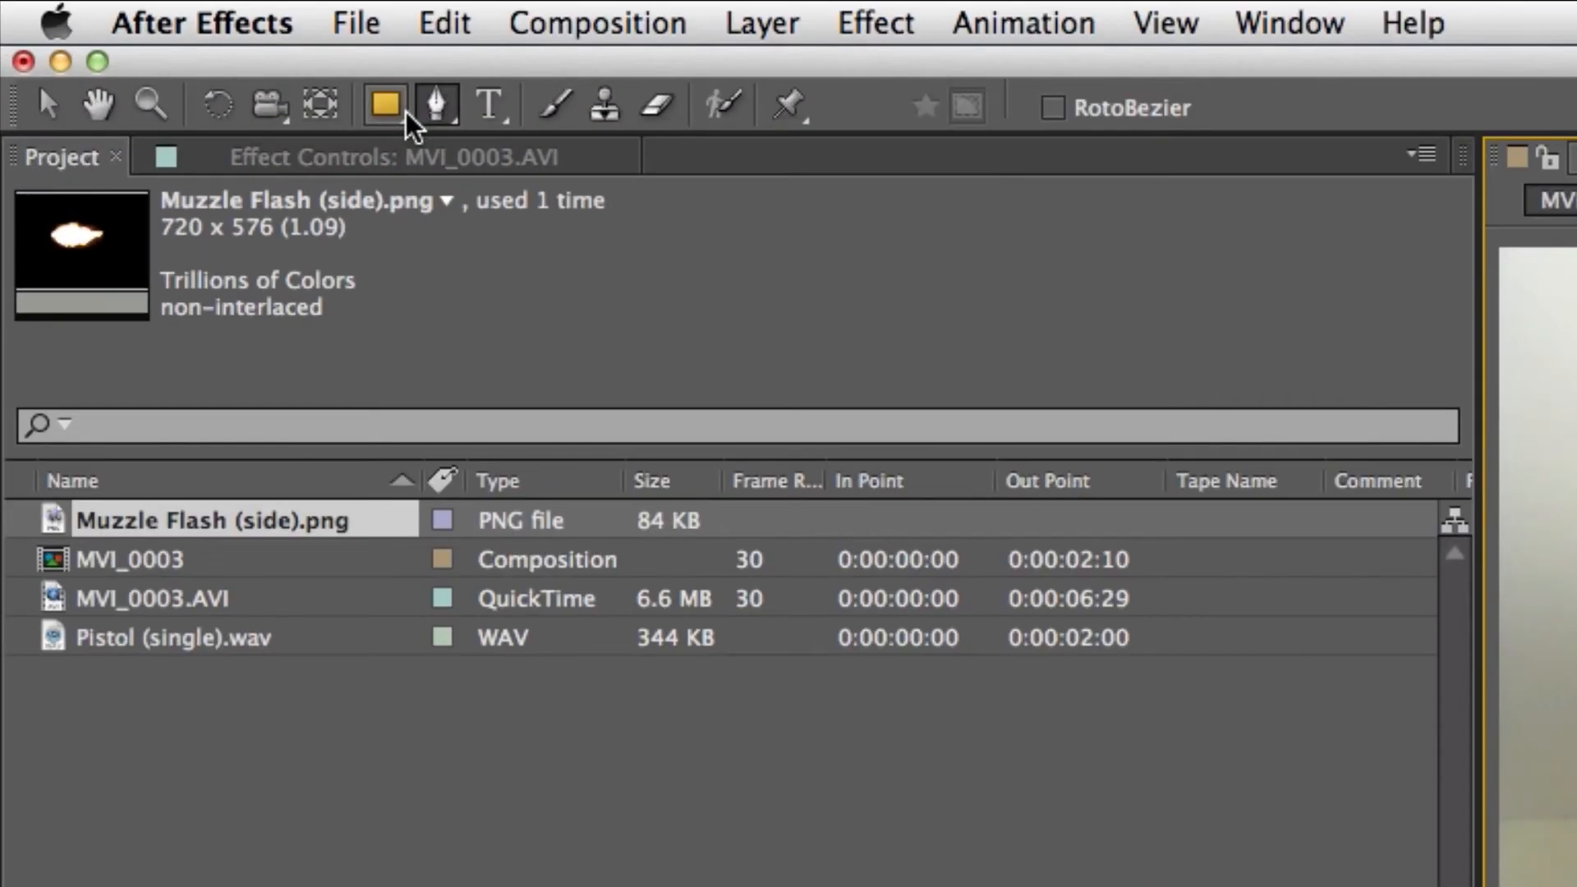
# Step: Add an elliptical mask about 348 by 254 pixels over the wardrobe beneath the flash, and shift it slightly up toward the barrel
pyautogui.click(155, 47)
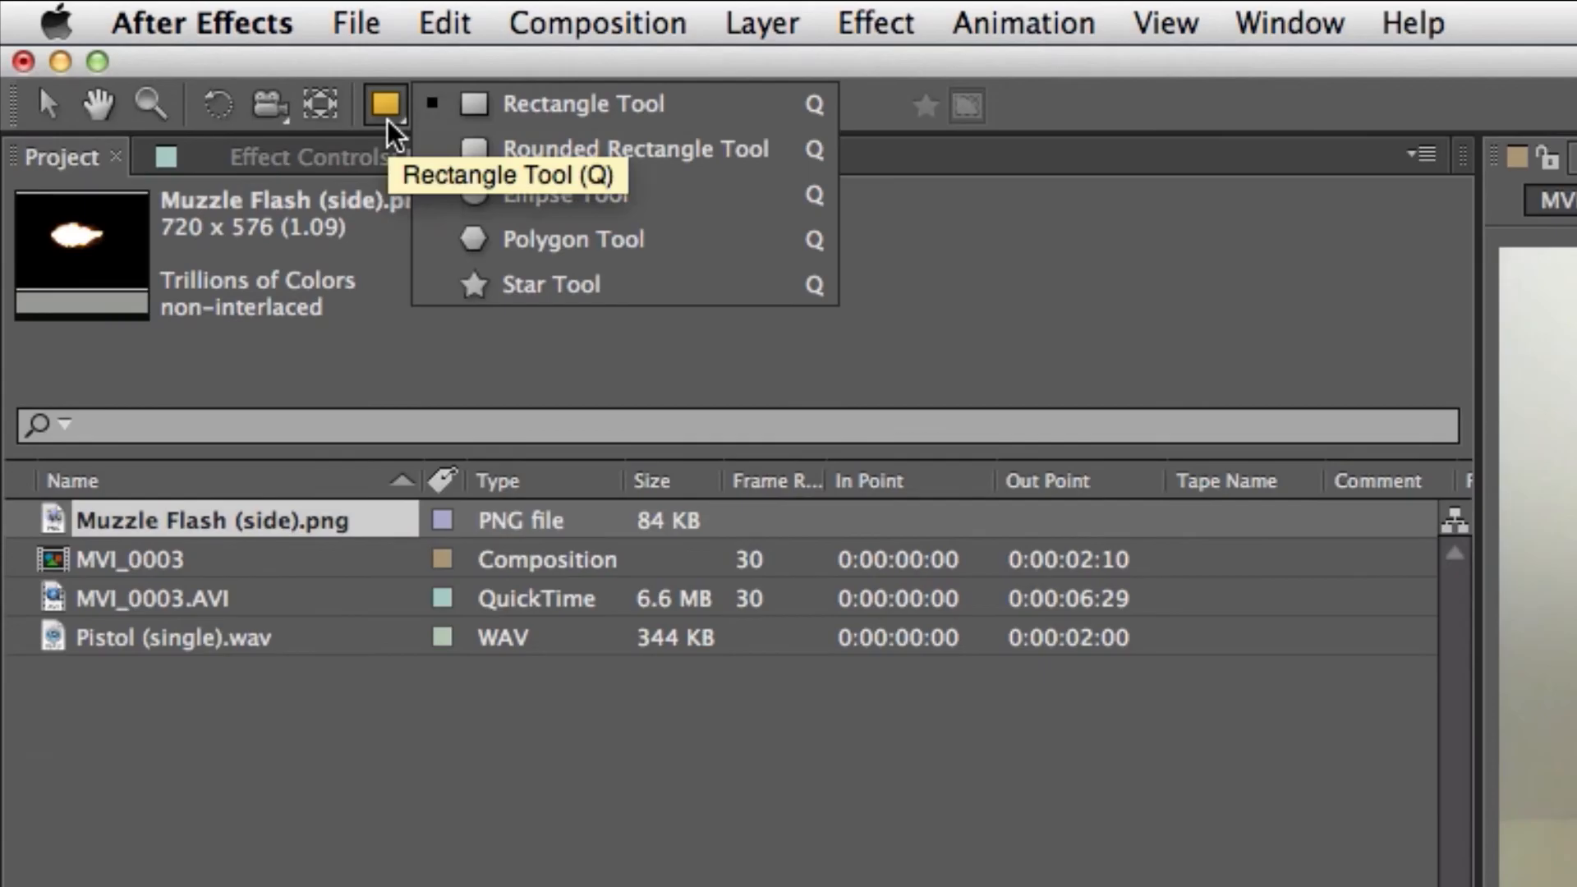
pyautogui.click(633, 201)
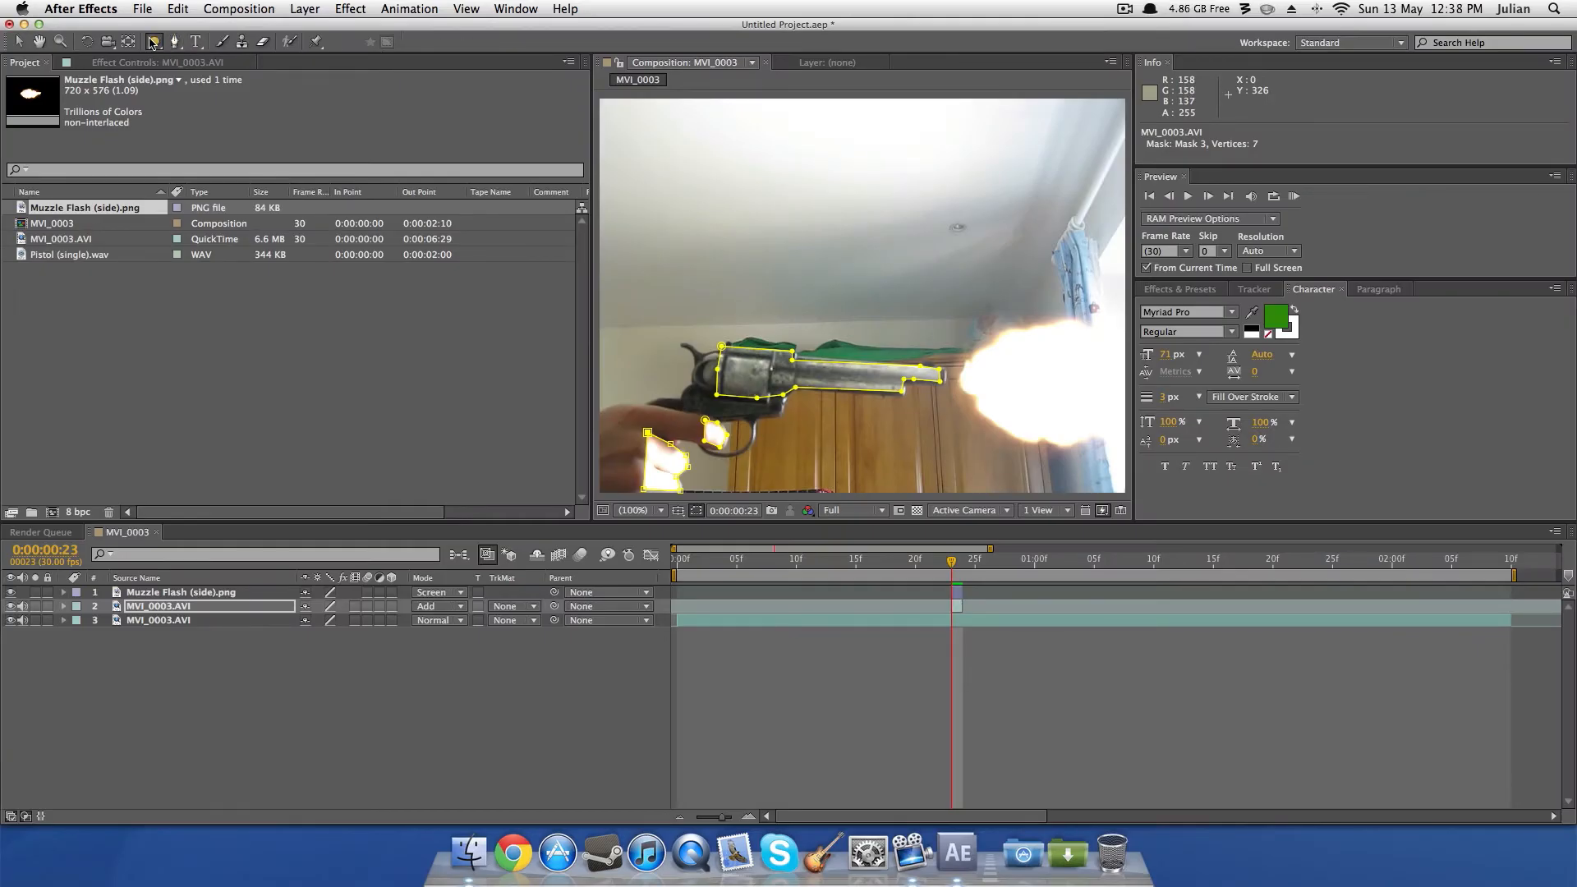
pyautogui.moveTo(821, 359); pyautogui.dragTo(1106, 567)
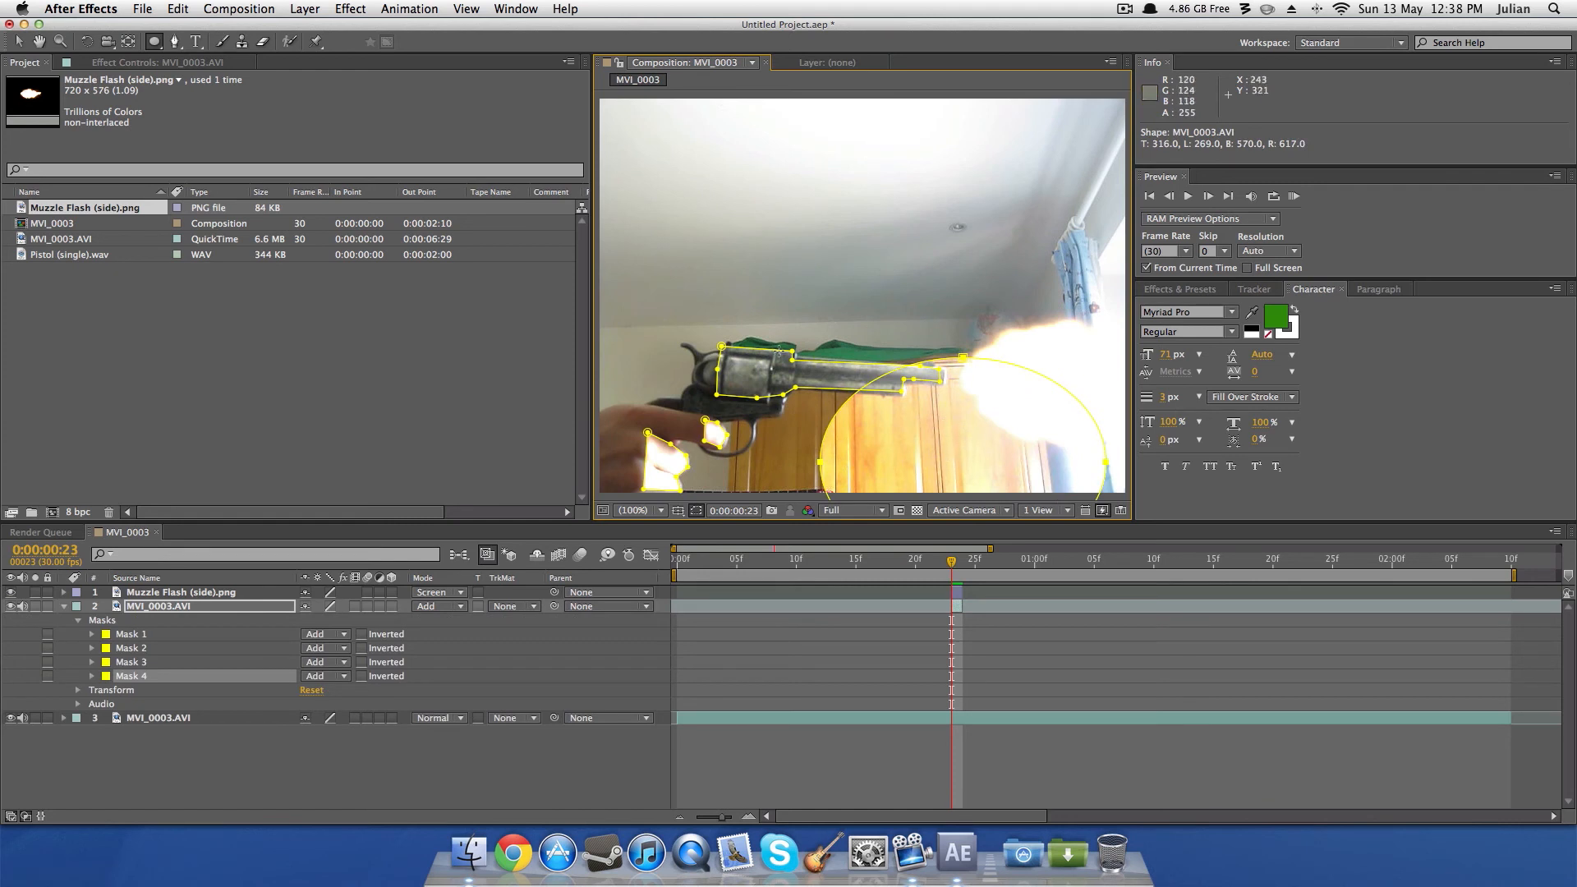
pyautogui.press('v')
pyautogui.moveTo(1083, 470); pyautogui.dragTo(1093, 438)
# Step: Set the feather of Mask 1 around the cylinder and barrel to 31 pixels
pyautogui.click(91, 634)
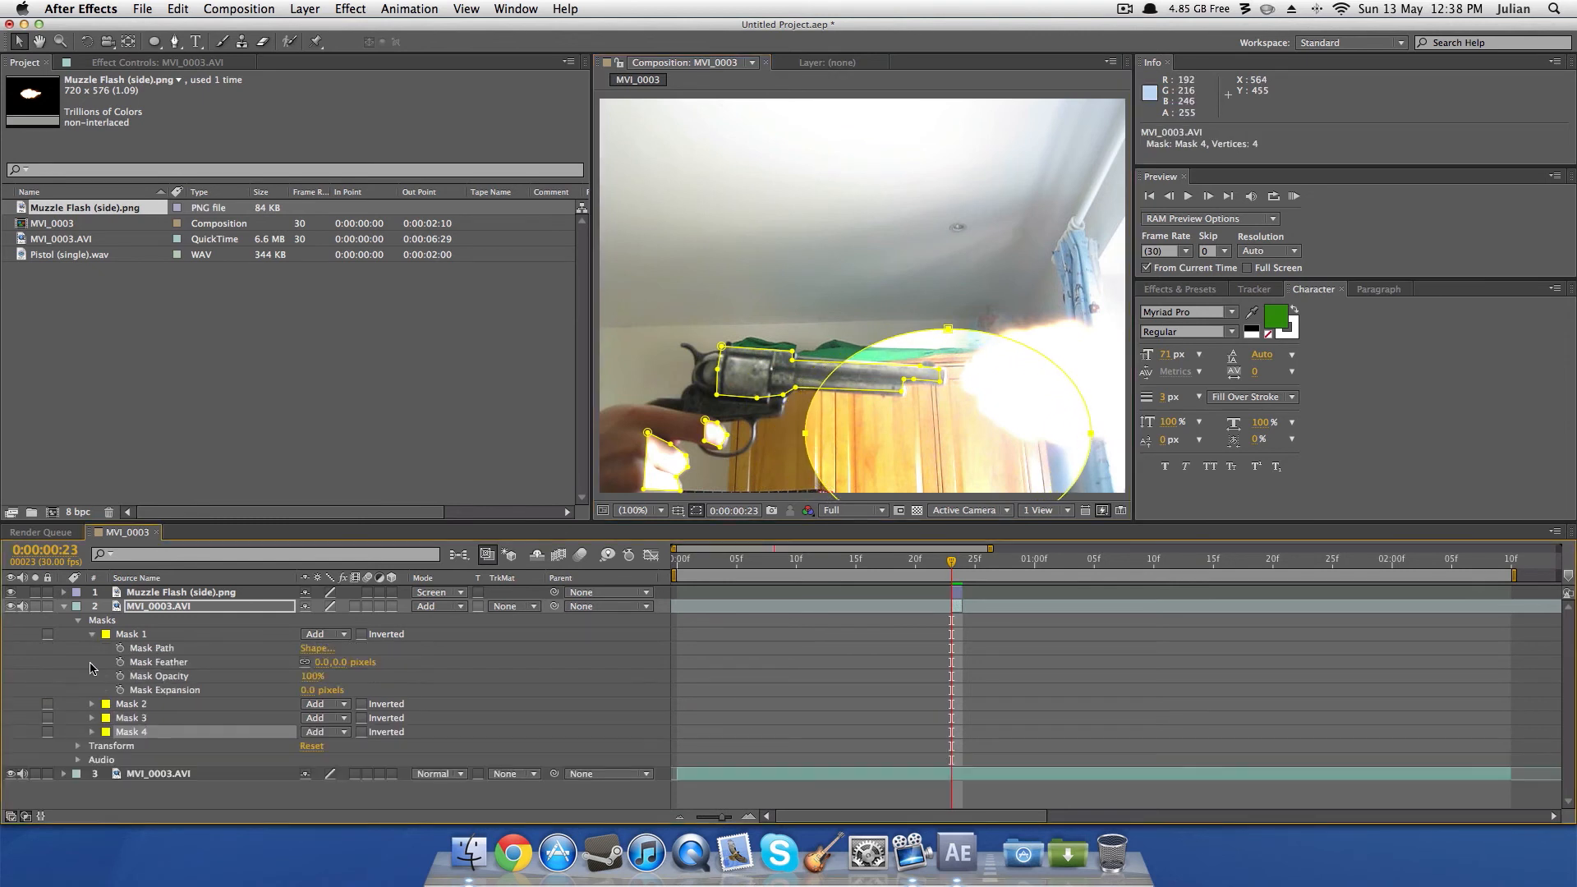
pyautogui.click(132, 634)
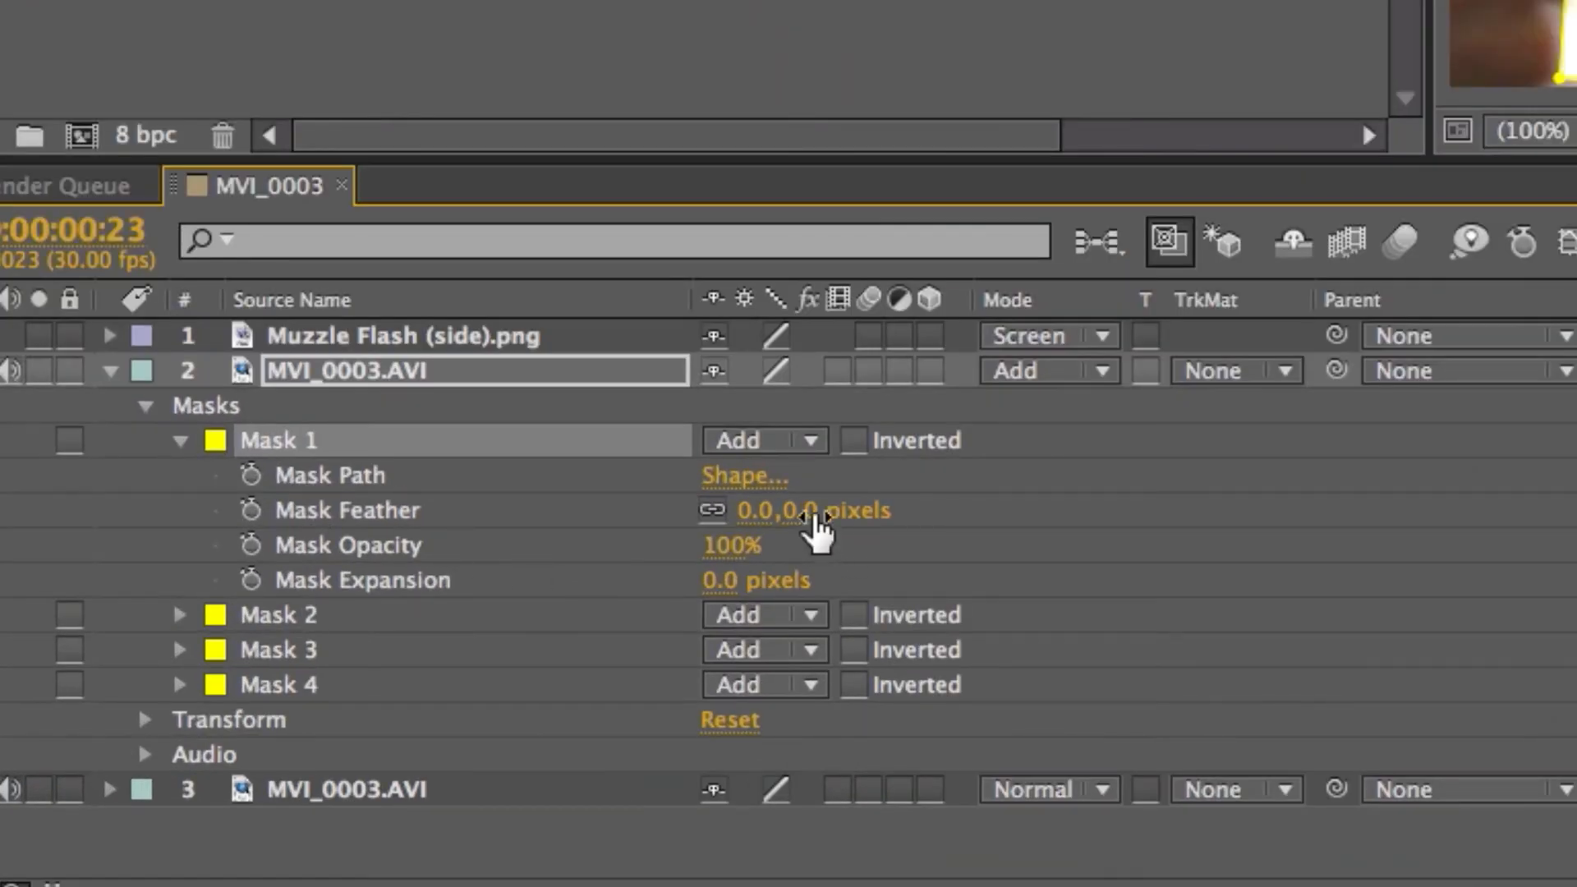
pyautogui.moveTo(810, 516); pyautogui.dragTo(893, 526)
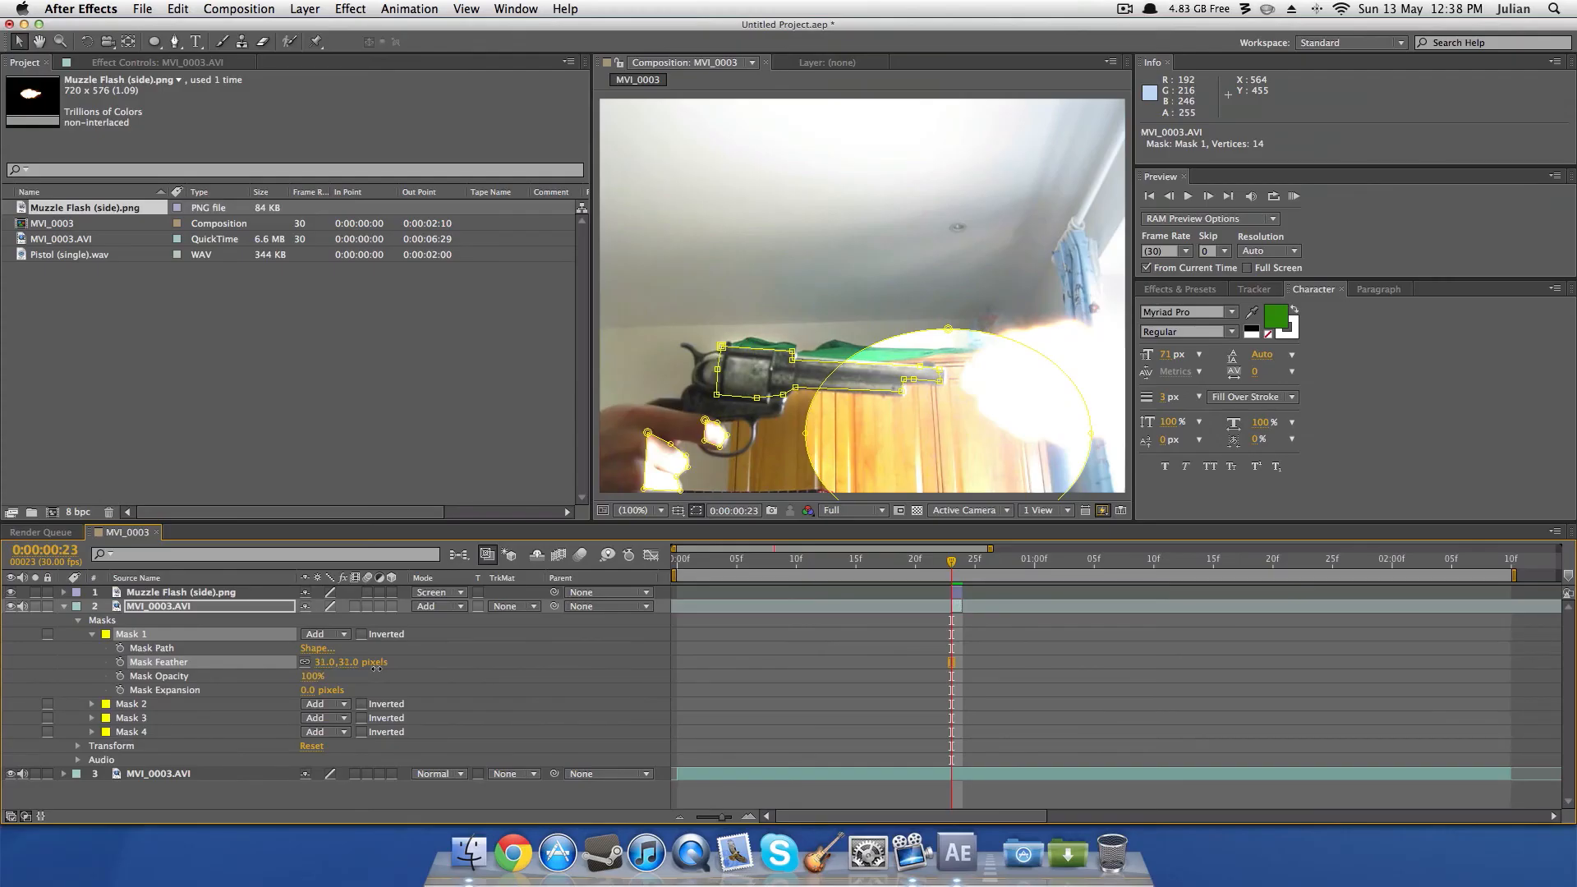
pyautogui.click(92, 635)
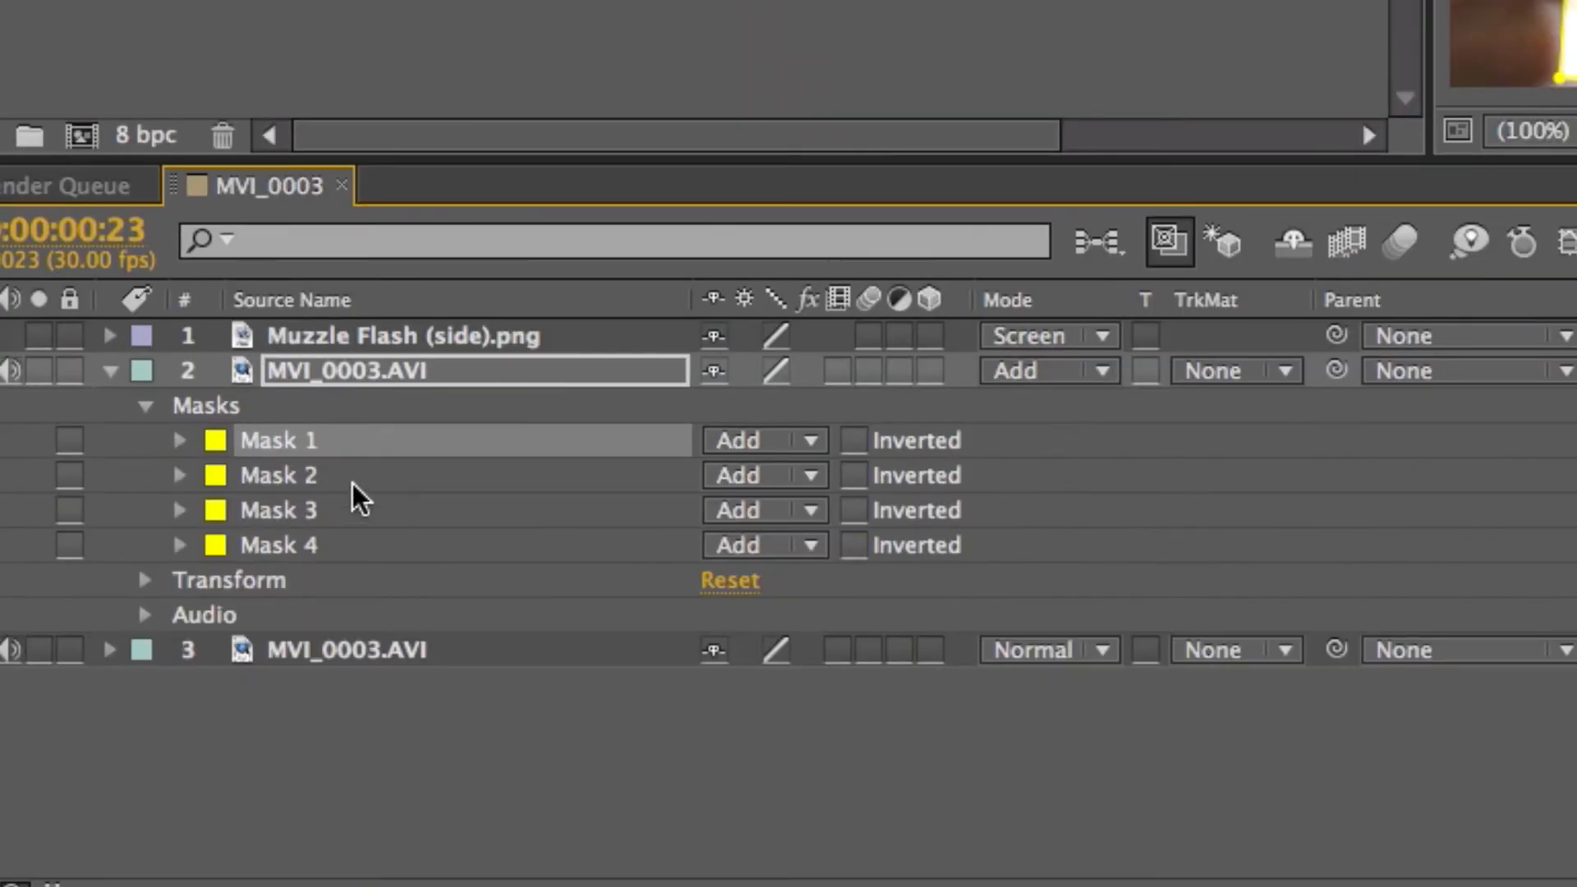
# Step: Show the feather values of all masks and set Mask 2 and Mask 3 to 31 pixels each
pyautogui.click(161, 648)
pyautogui.press('f')
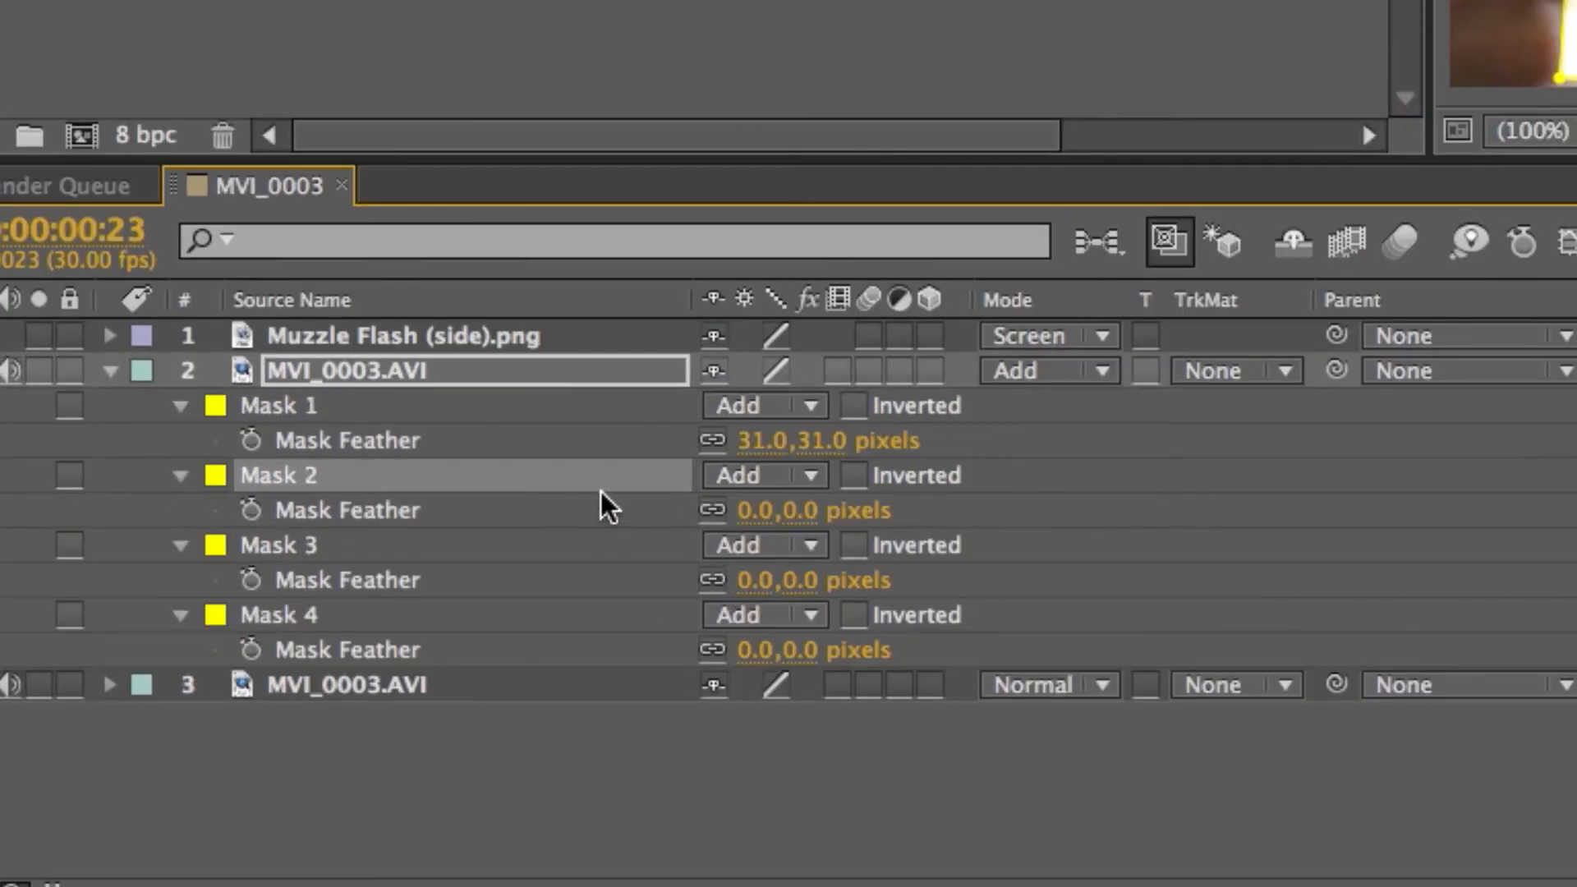
pyautogui.moveTo(815, 522); pyautogui.dragTo(875, 518)
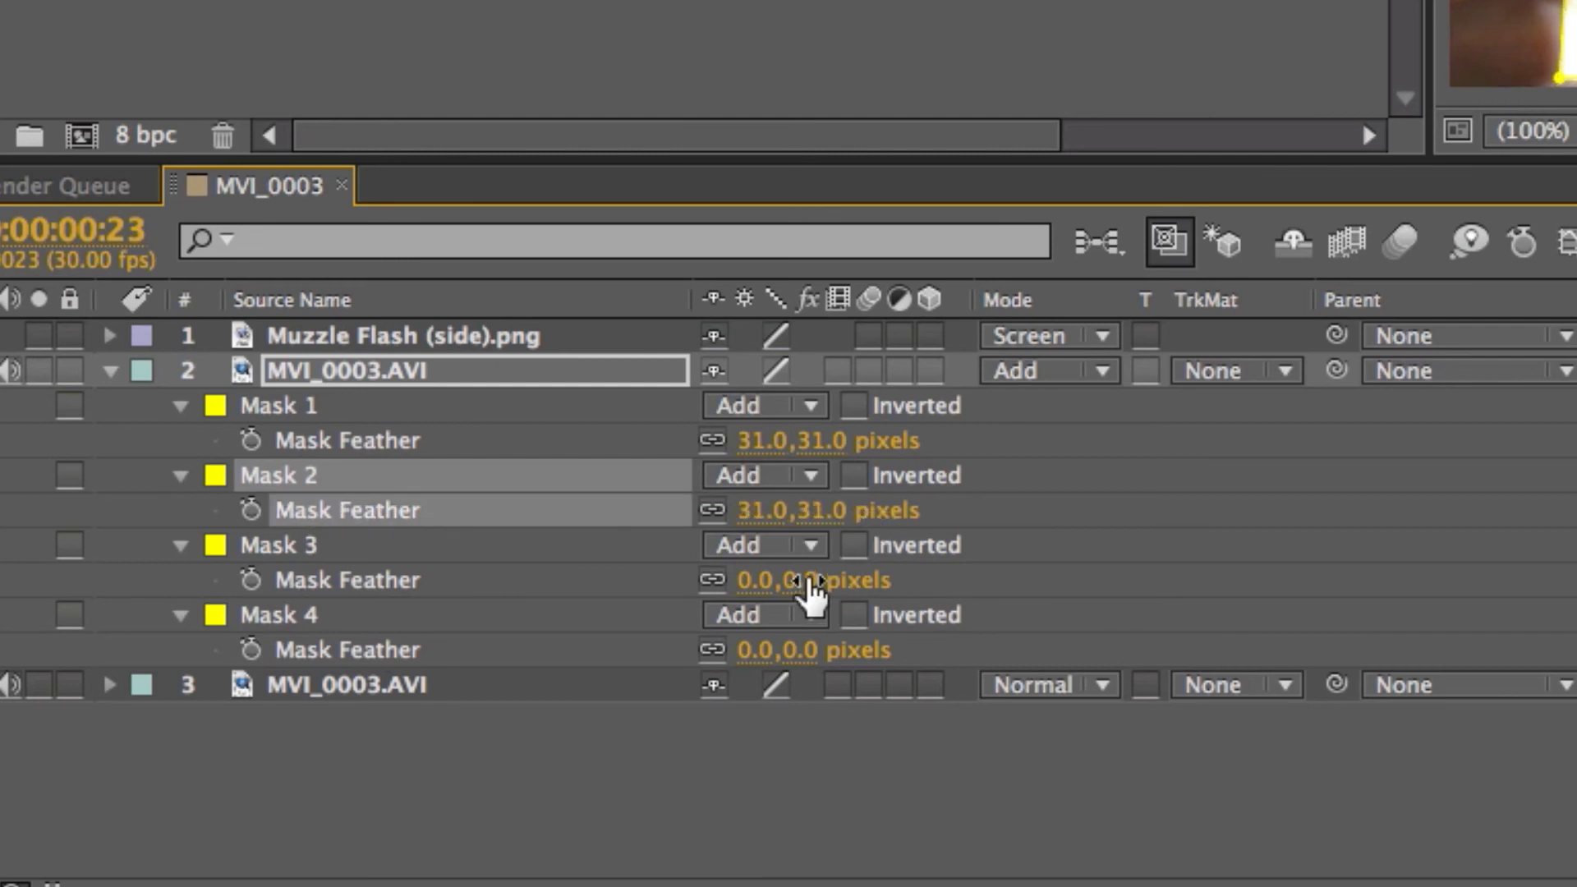
pyautogui.moveTo(813, 584); pyautogui.dragTo(864, 566)
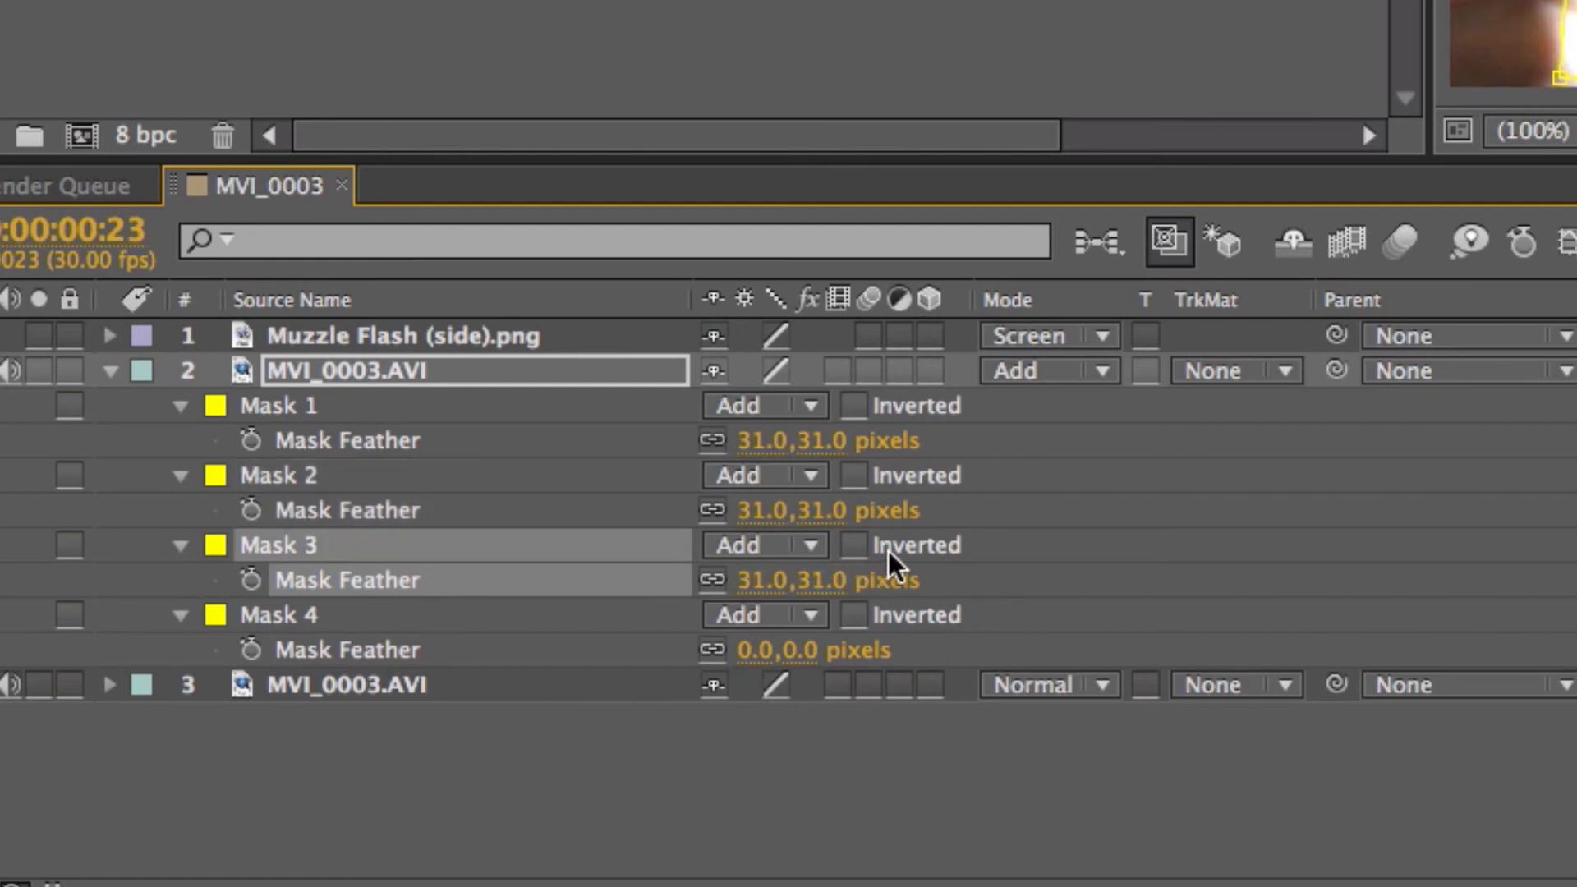
# Step: Set the feather of the elliptical Mask 4 to 54 pixels, deselect it and collapse the layer's properties
pyautogui.click(499, 617)
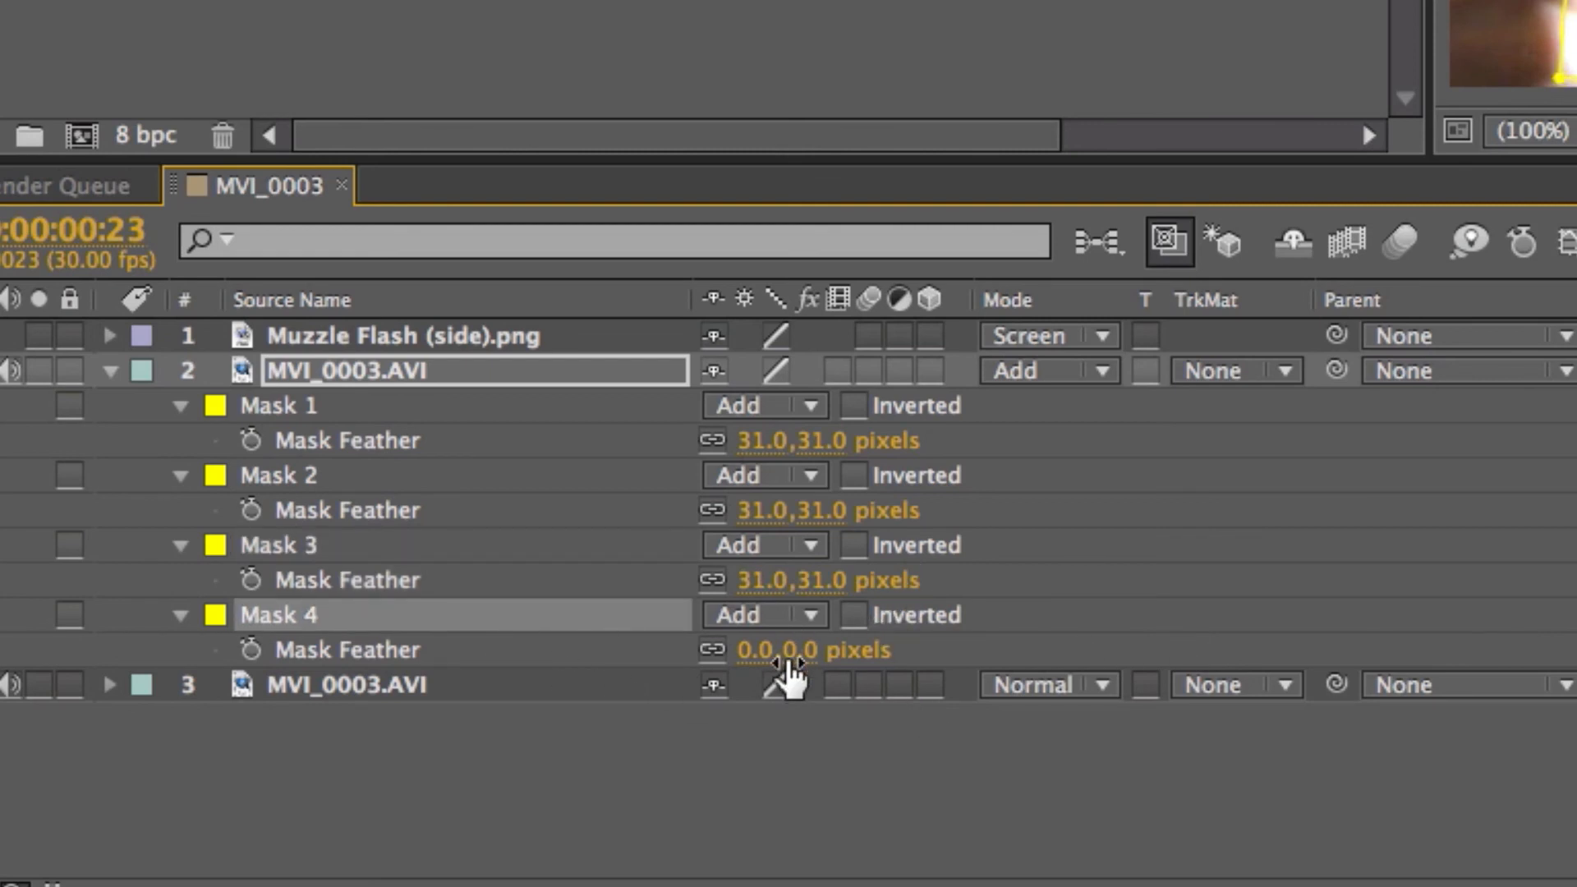
pyautogui.moveTo(789, 649); pyautogui.dragTo(918, 643)
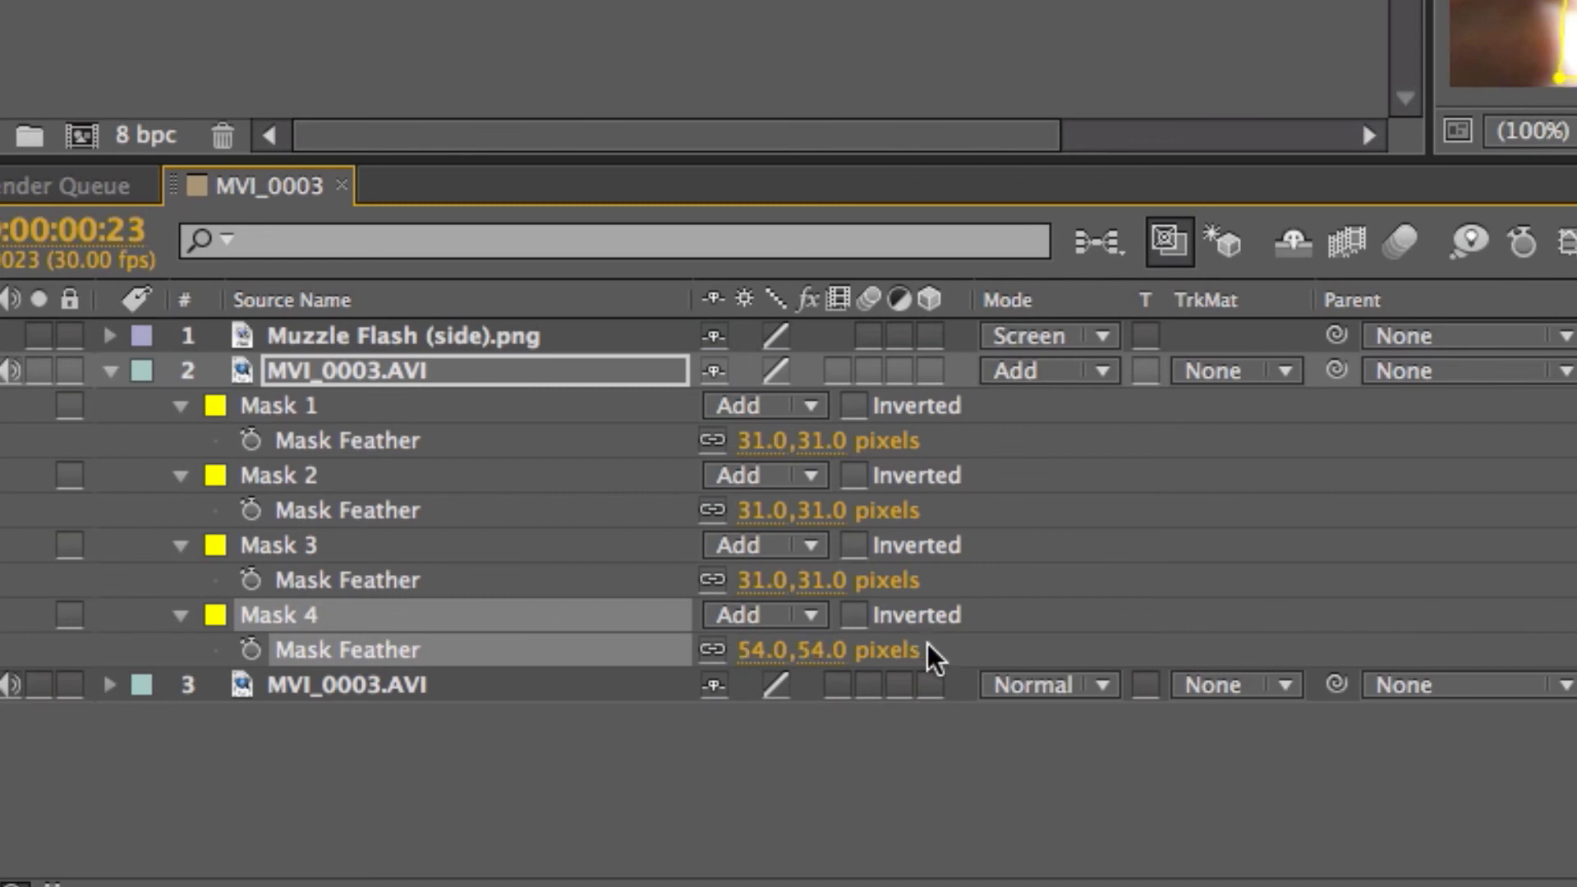
pyautogui.click(1206, 574)
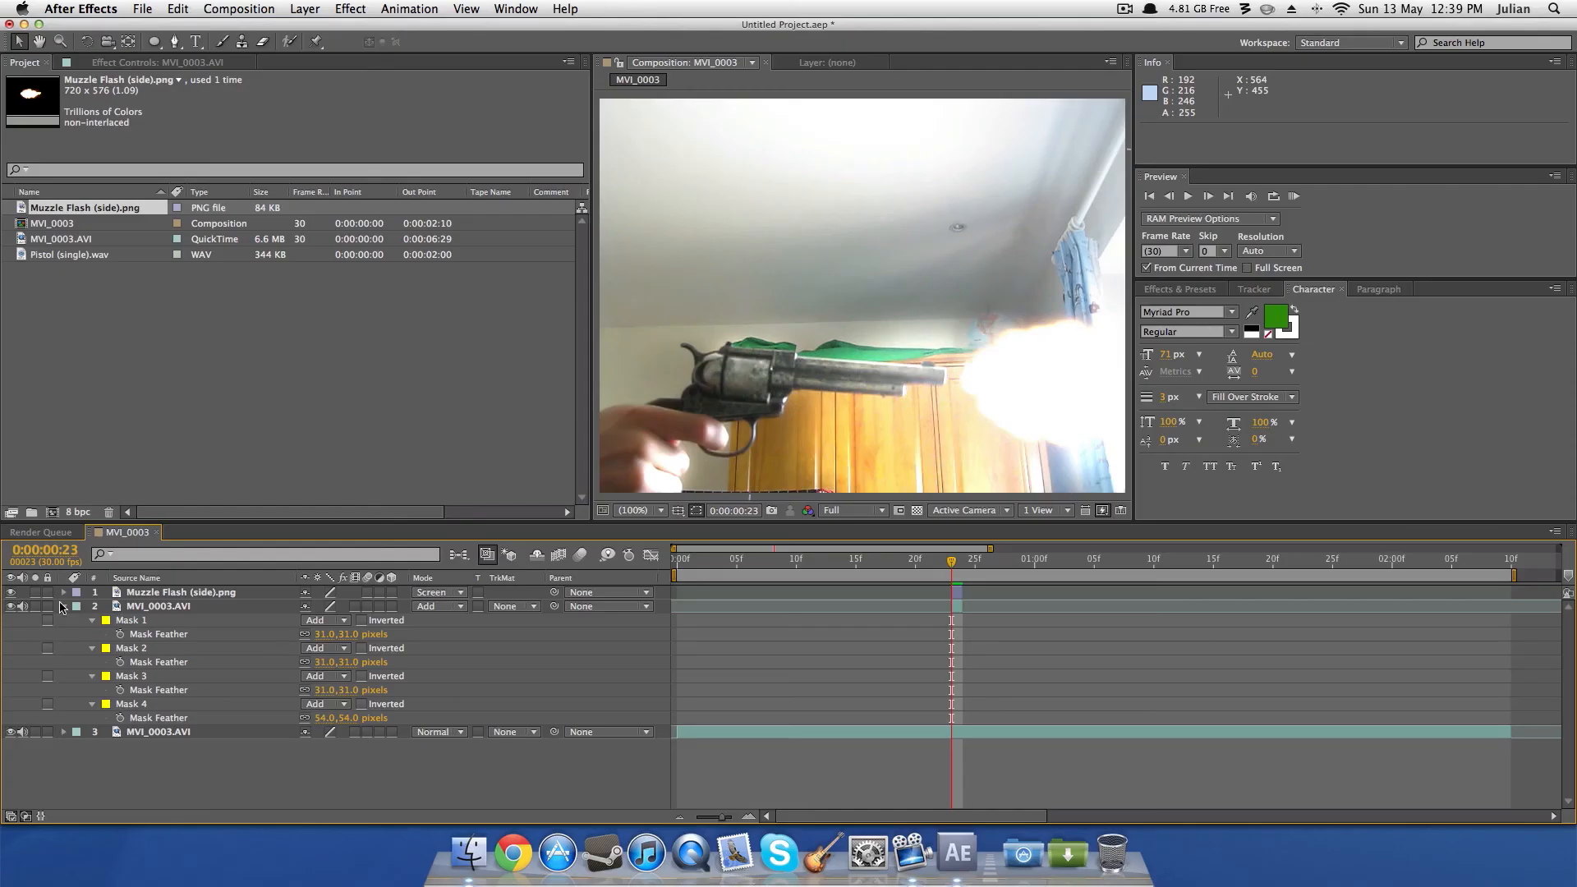
pyautogui.click(65, 606)
# Step: Play the composition from the first frame to check the masked muzzle flash, stopping after the shot
pyautogui.moveTo(708, 560); pyautogui.dragTo(614, 561)
pyautogui.press('space')
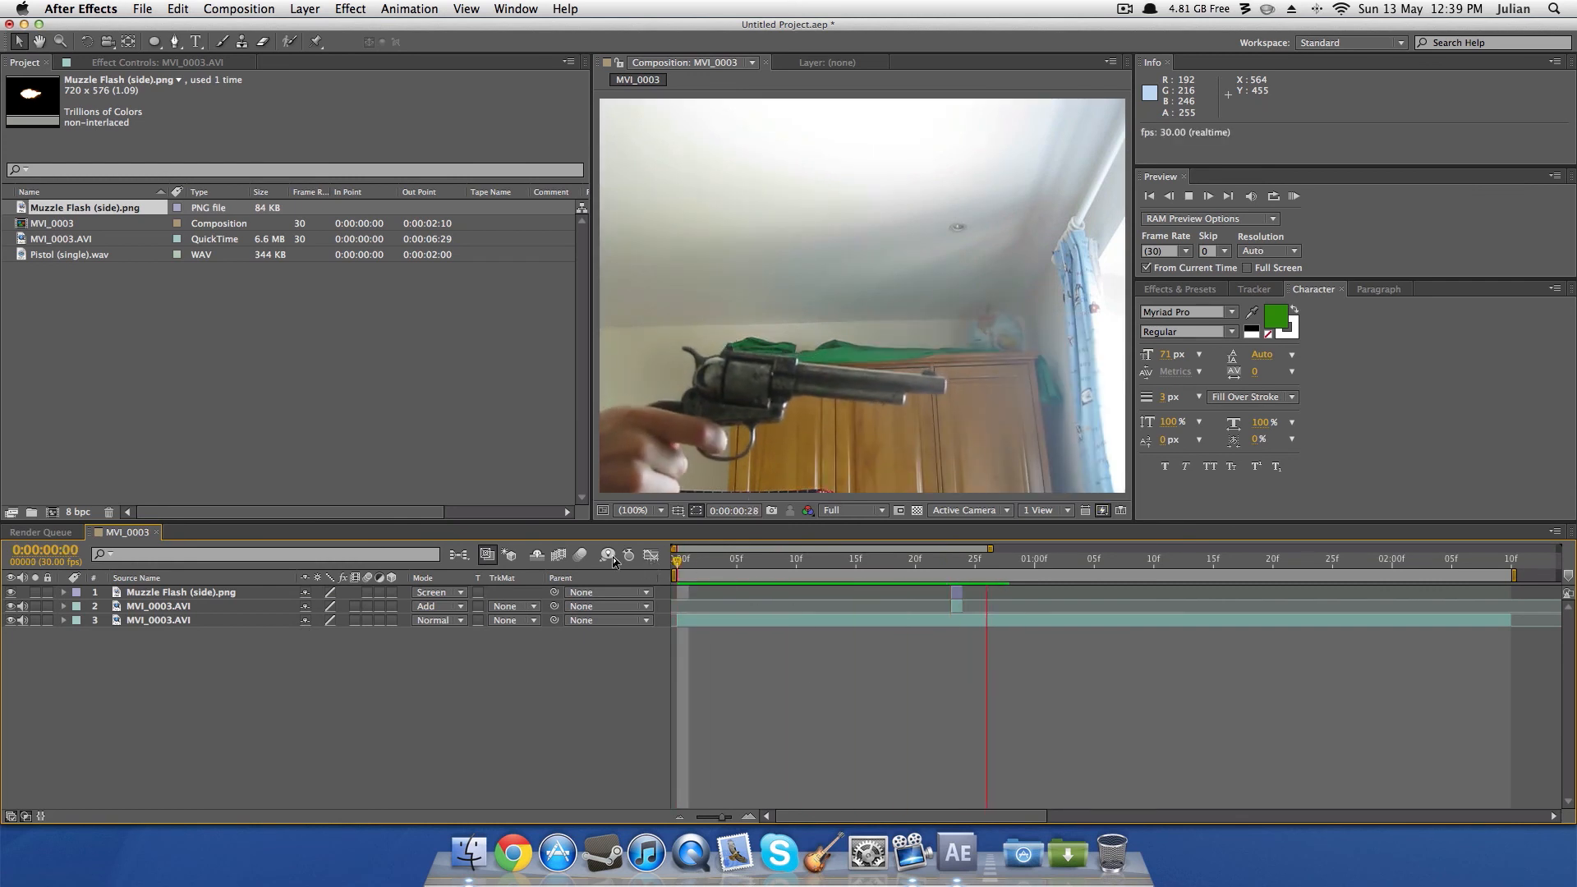
pyautogui.press('space')
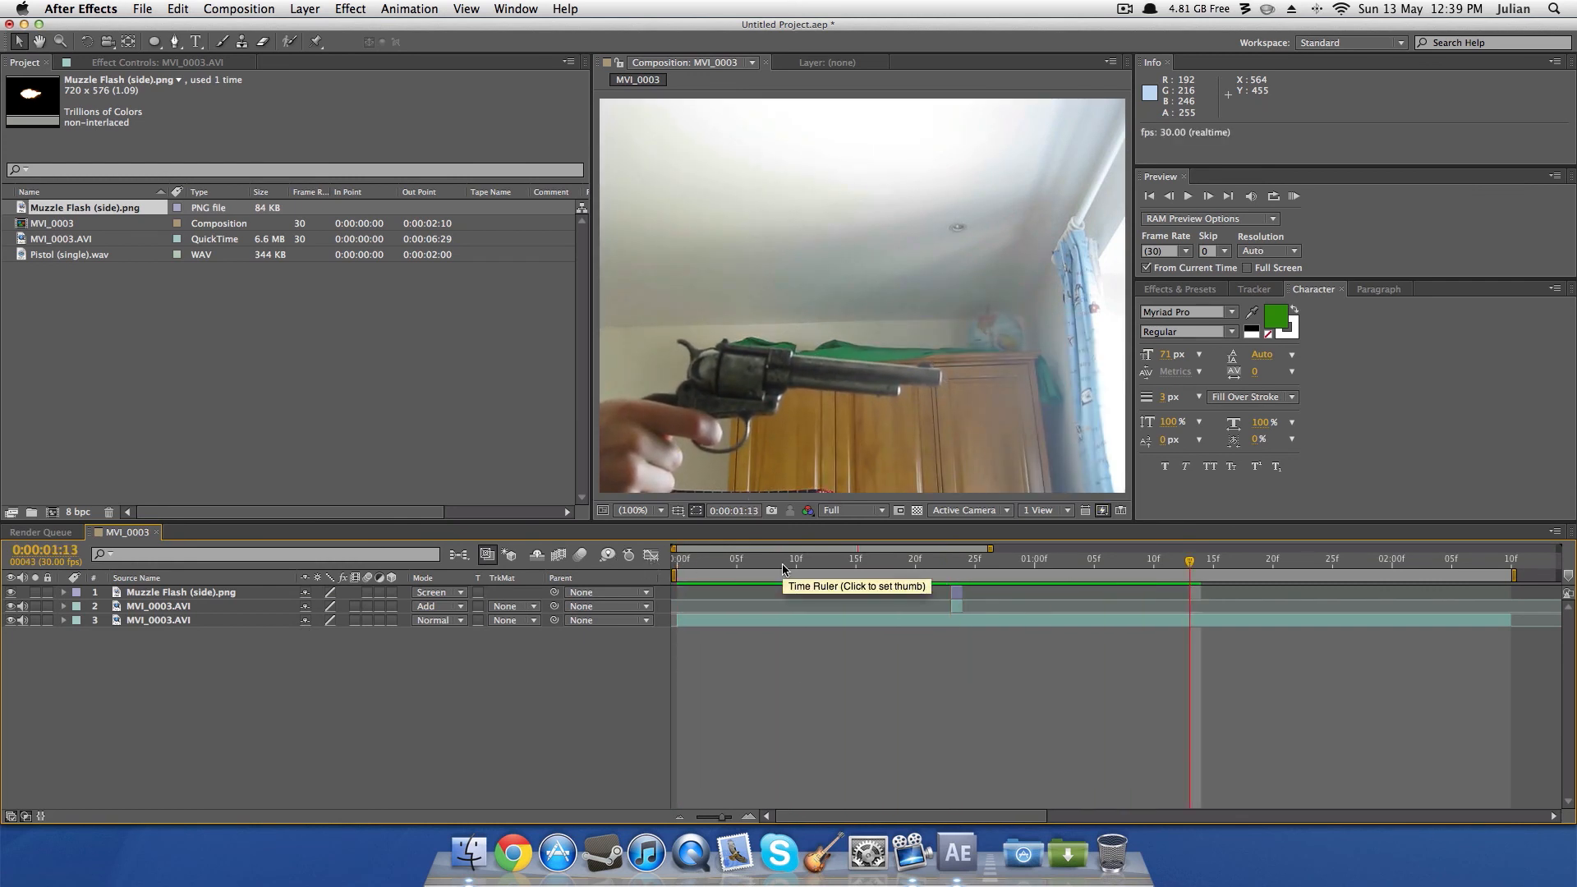
# Step: Add Pistol (single).wav as the bottom layer at the 0:00:00:23 flash frame and trim the first five frames off the sound
pyautogui.click(951, 565)
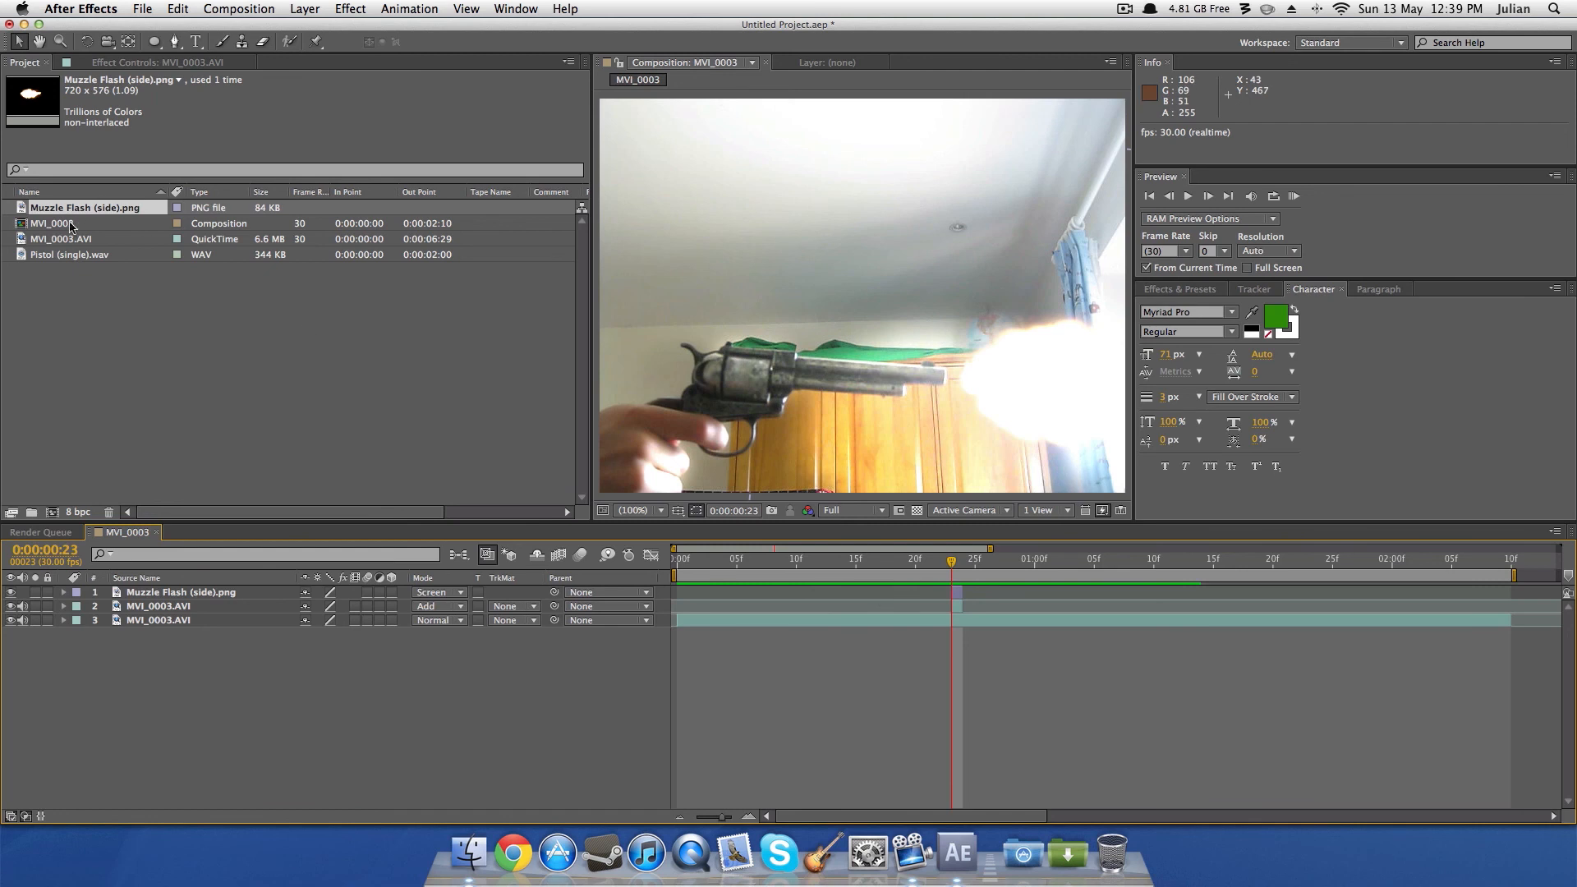
pyautogui.click(56, 255)
pyautogui.moveTo(55, 258); pyautogui.dragTo(954, 640)
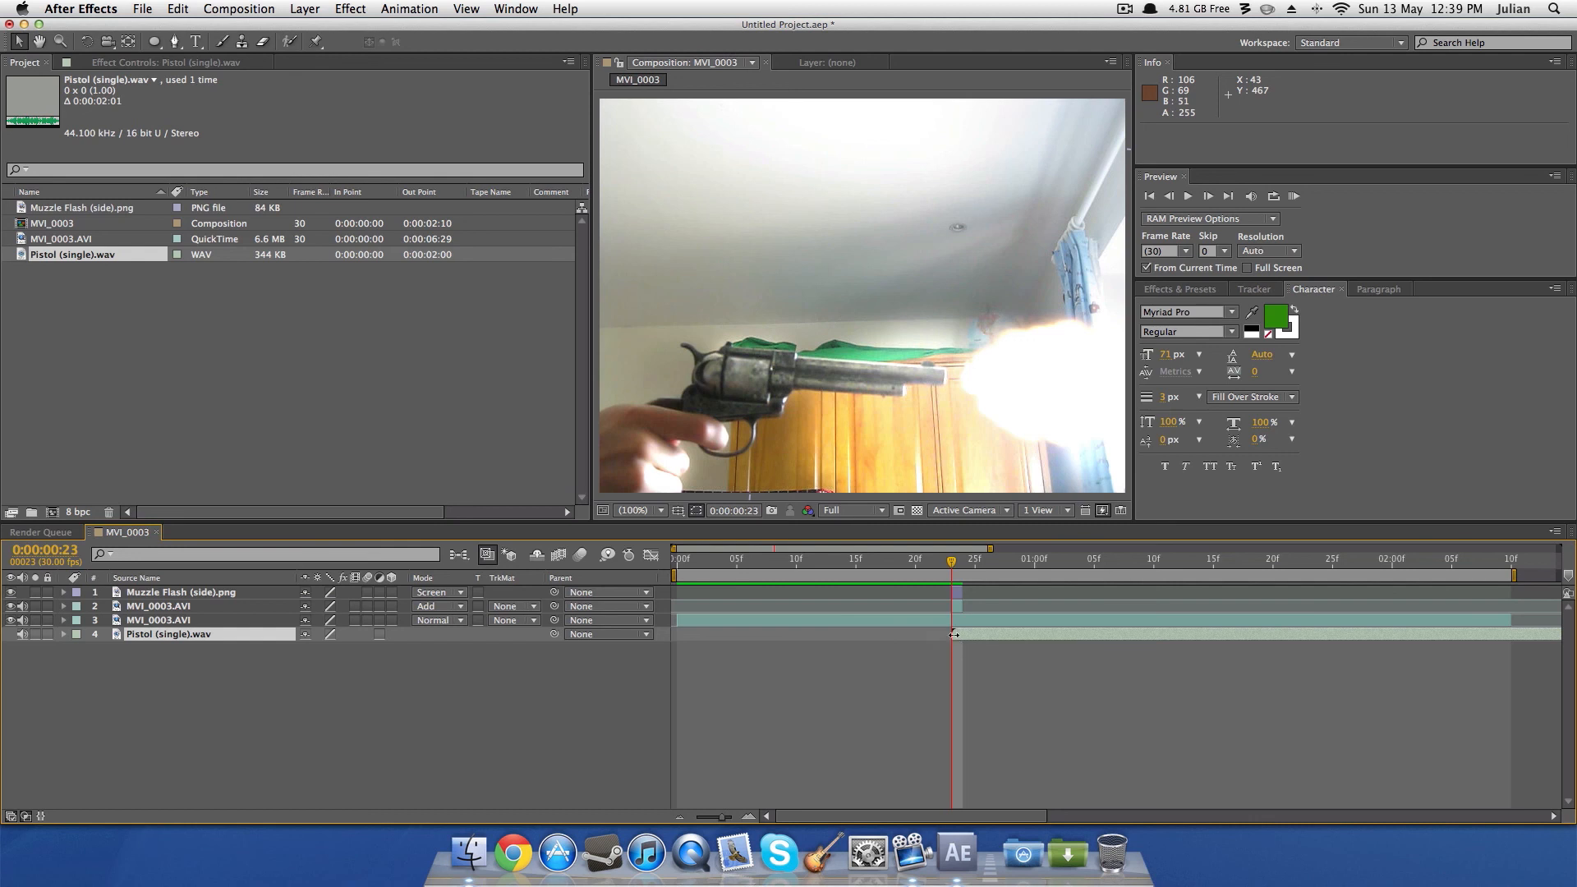
pyautogui.moveTo(956, 637)
pyautogui.mouseDown()
pyautogui.moveTo(1015, 637)
pyautogui.moveTo(969, 654)
pyautogui.mouseUp()
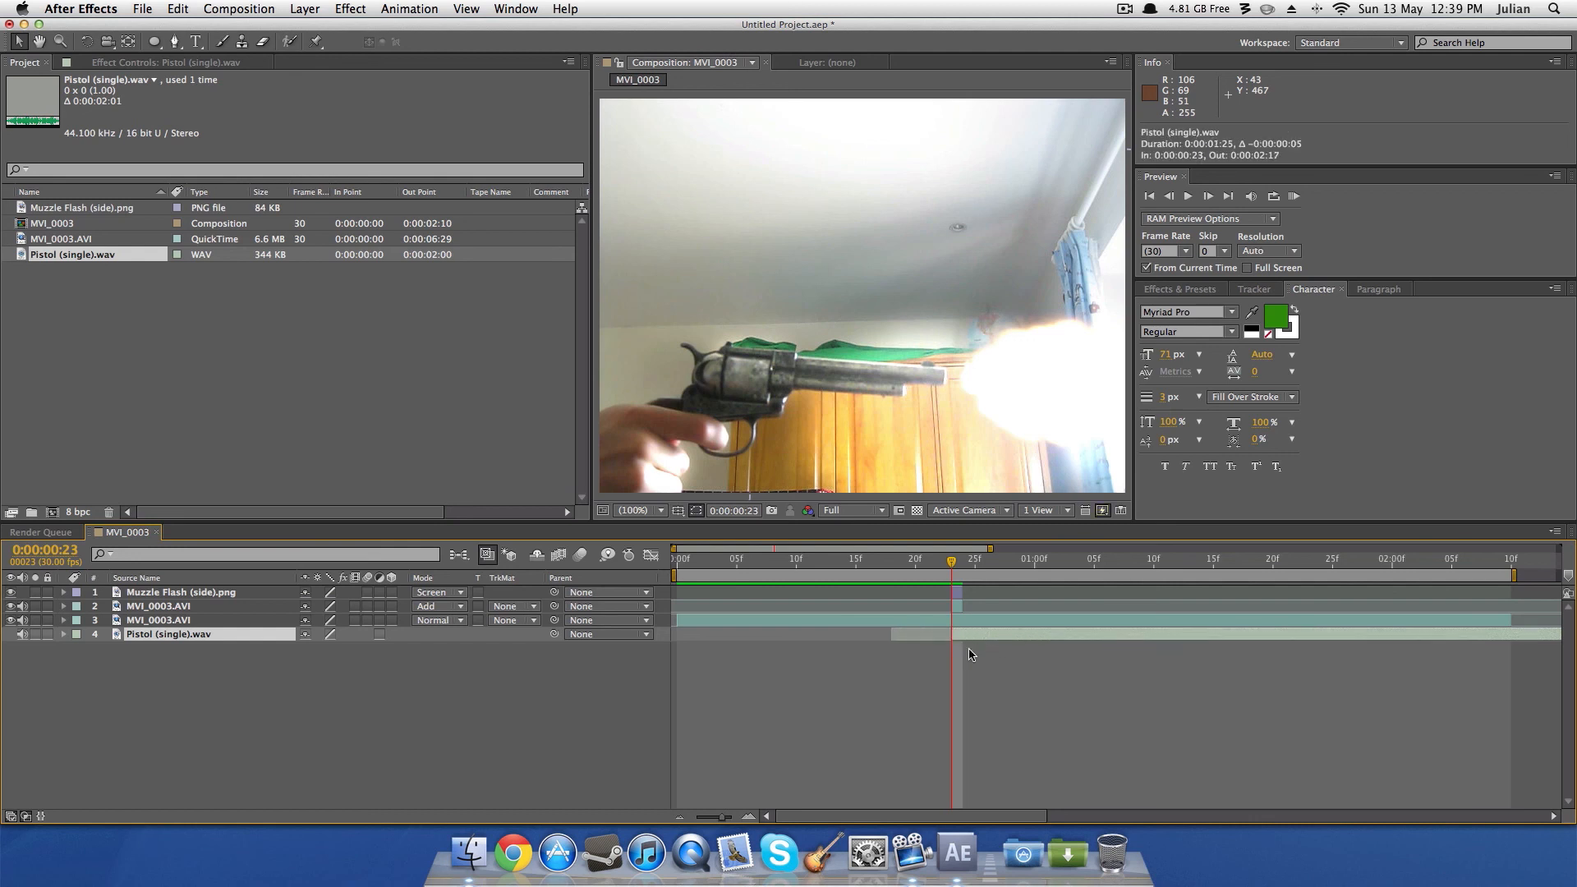
# Step: Display the audio waveform of the Pistol (single).wav layer to check its start against the flash frame, collapse its properties and deselect it
pyautogui.click(64, 635)
pyautogui.click(78, 647)
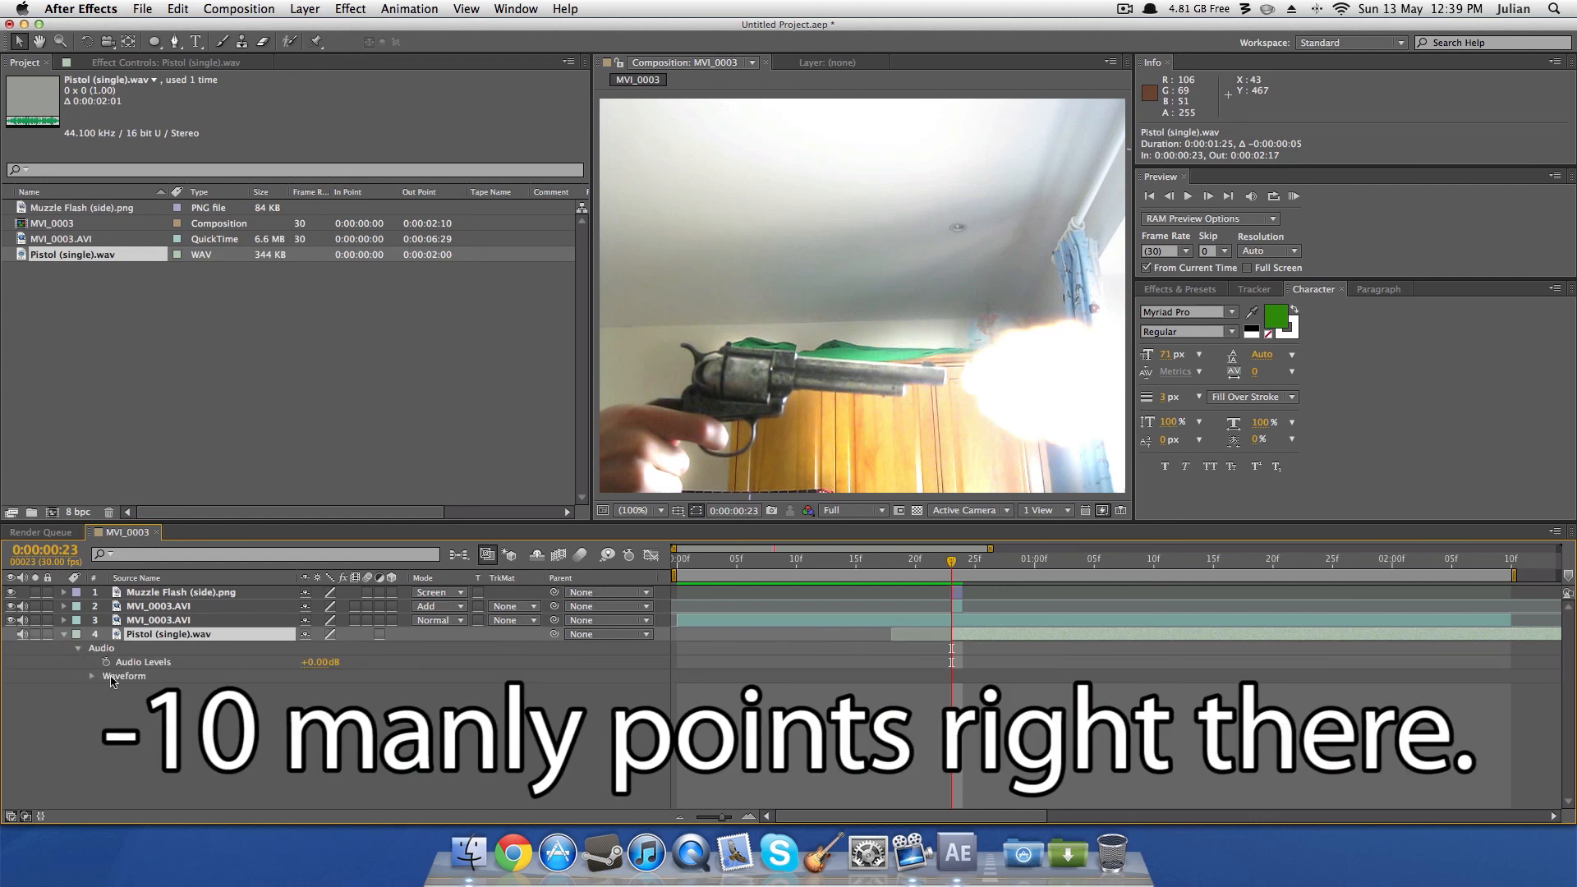
pyautogui.click(93, 676)
pyautogui.click(94, 678)
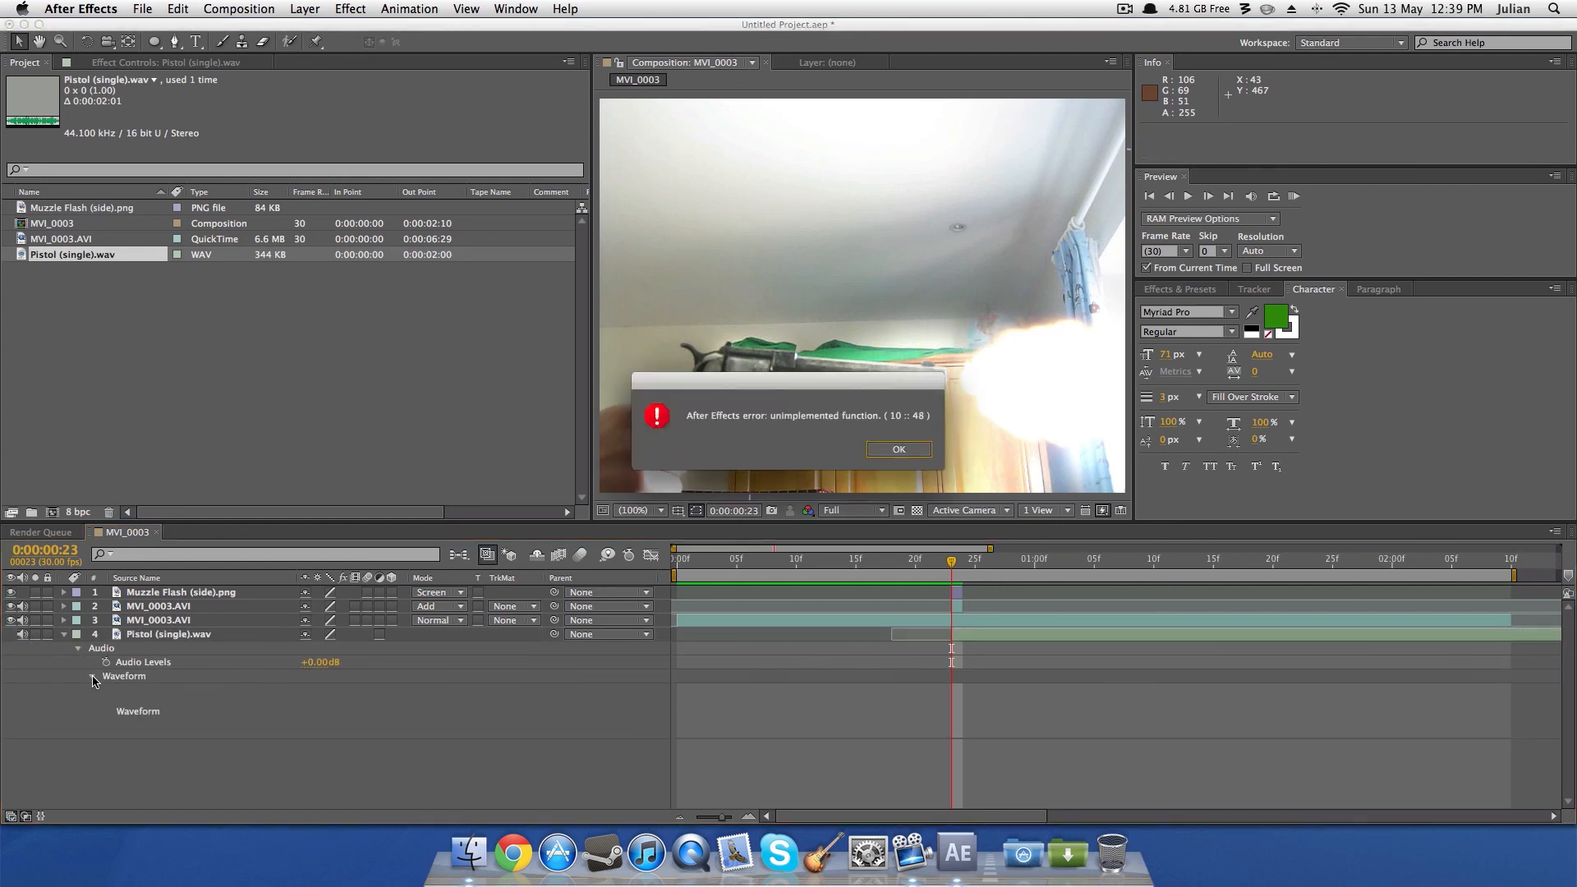
pyautogui.click(894, 456)
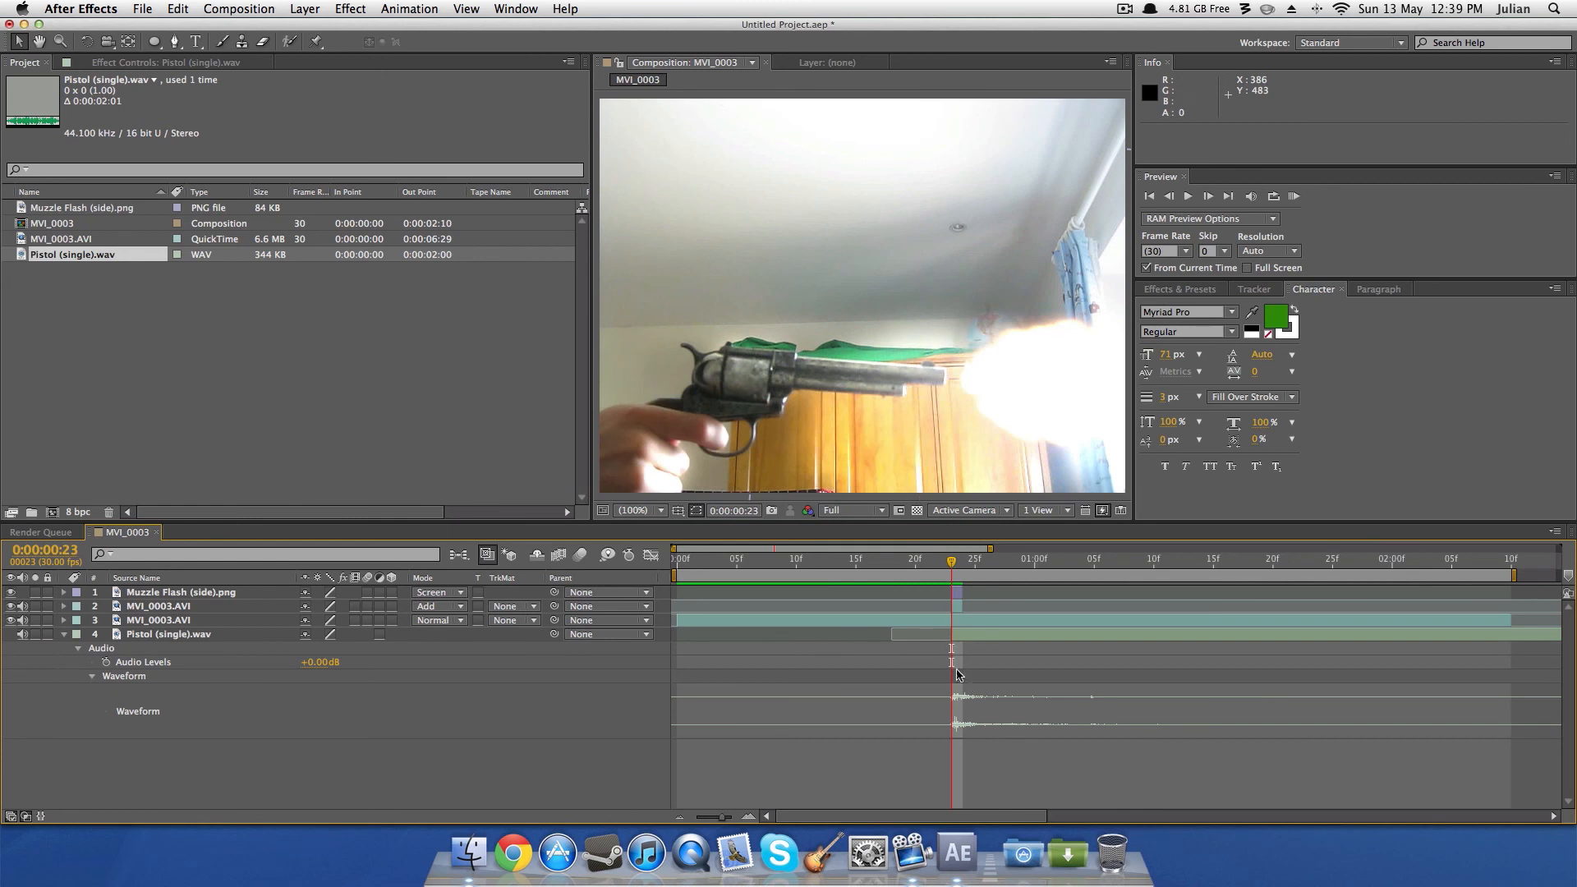
pyautogui.click(963, 637)
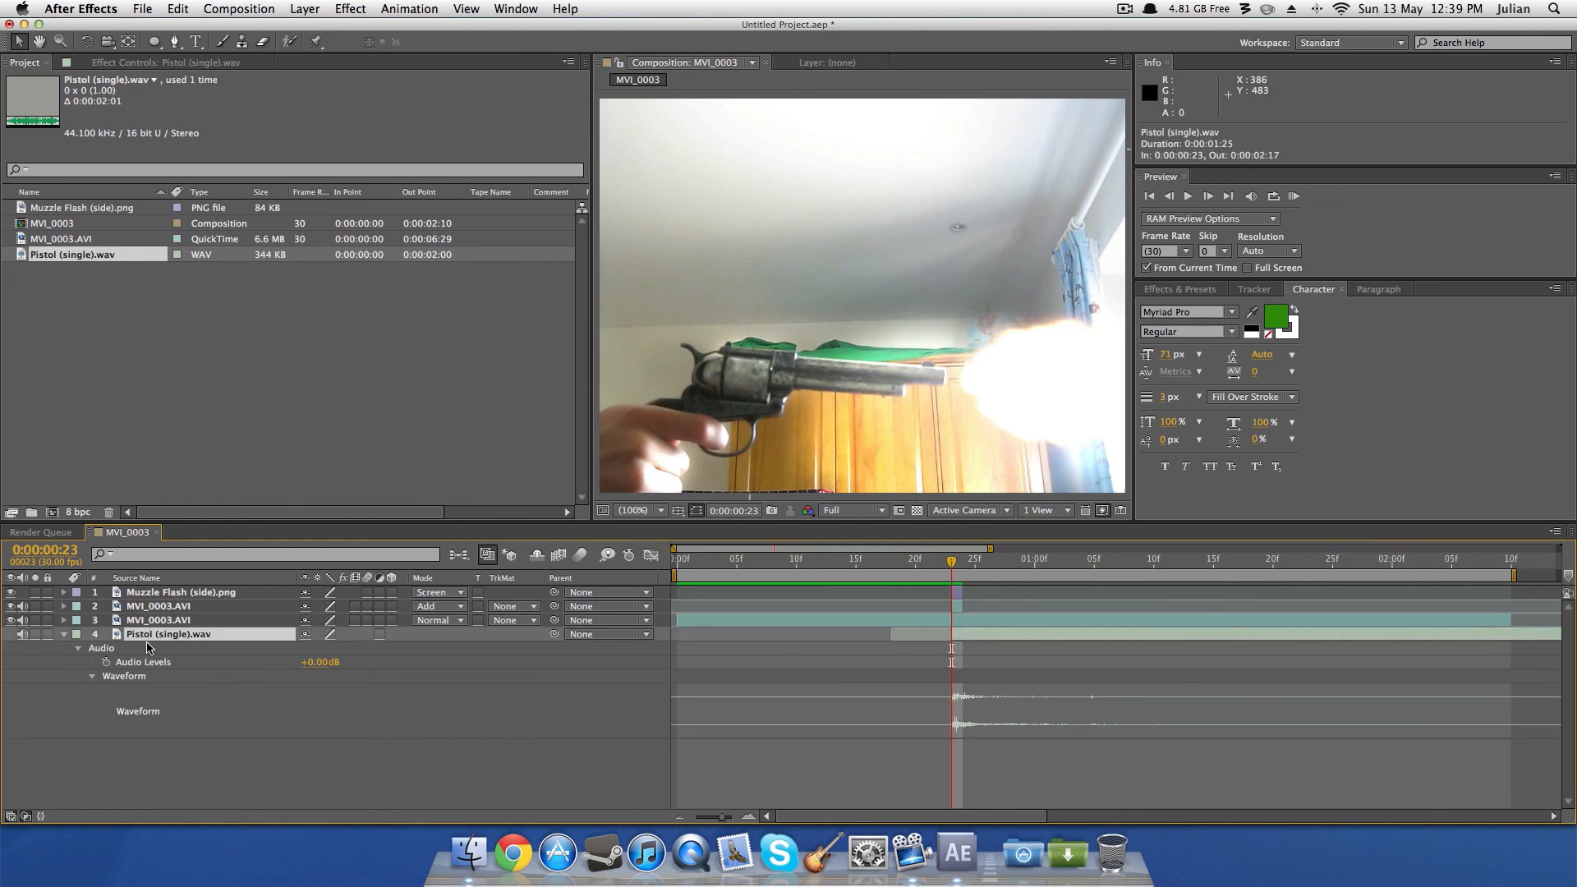
pyautogui.click(64, 634)
pyautogui.click(932, 745)
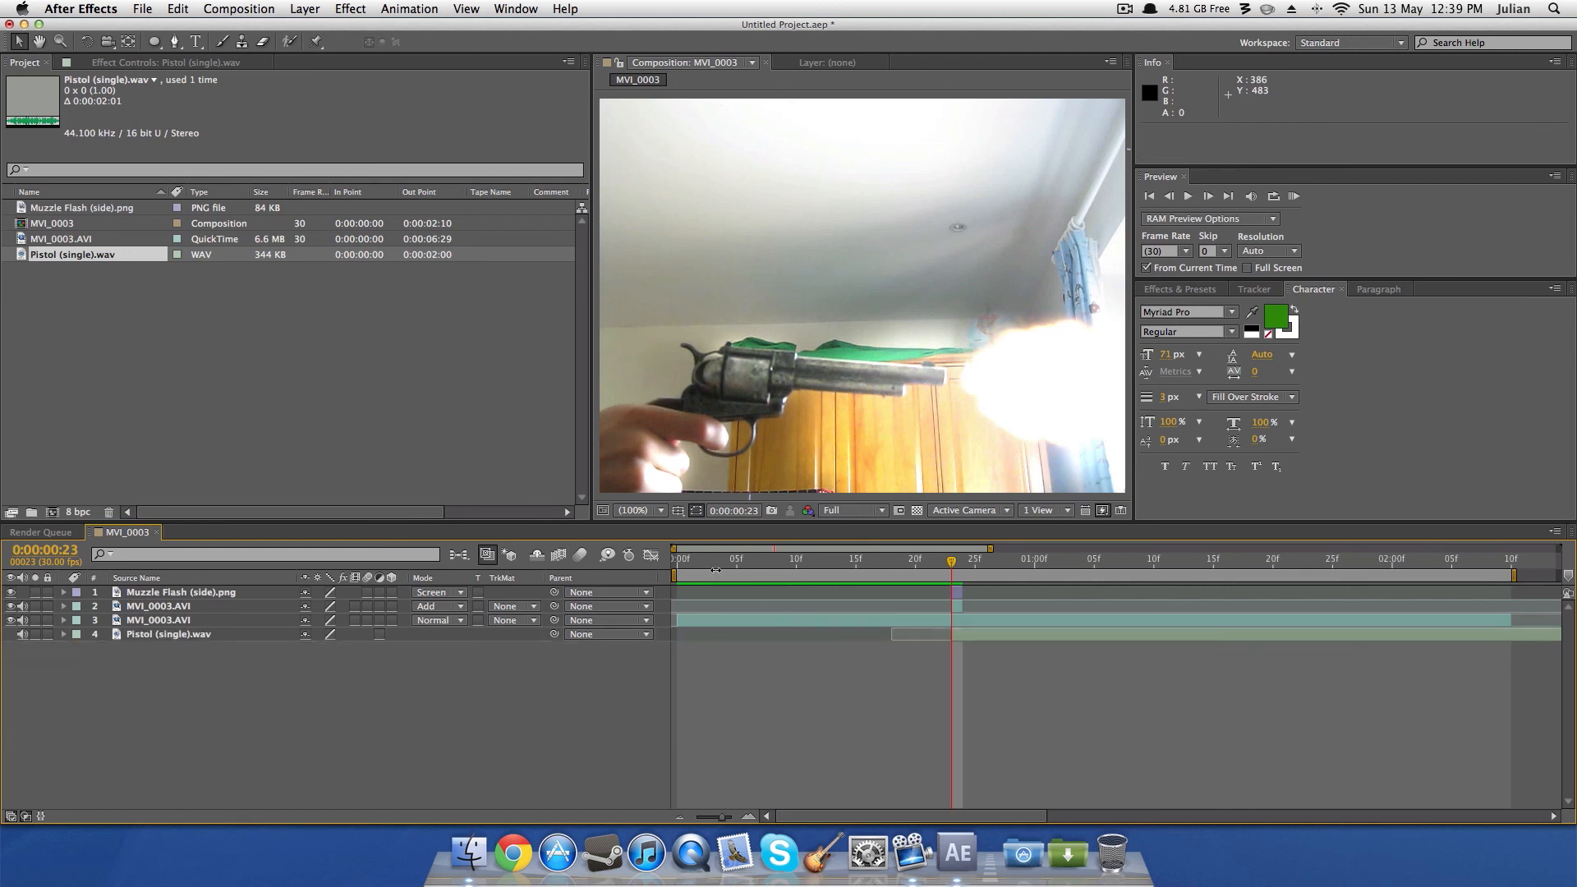
# Step: Run a RAM preview of the composition from the first frame to check the flash with the gunshot sound, and stop it
pyautogui.moveTo(715, 564); pyautogui.dragTo(675, 564)
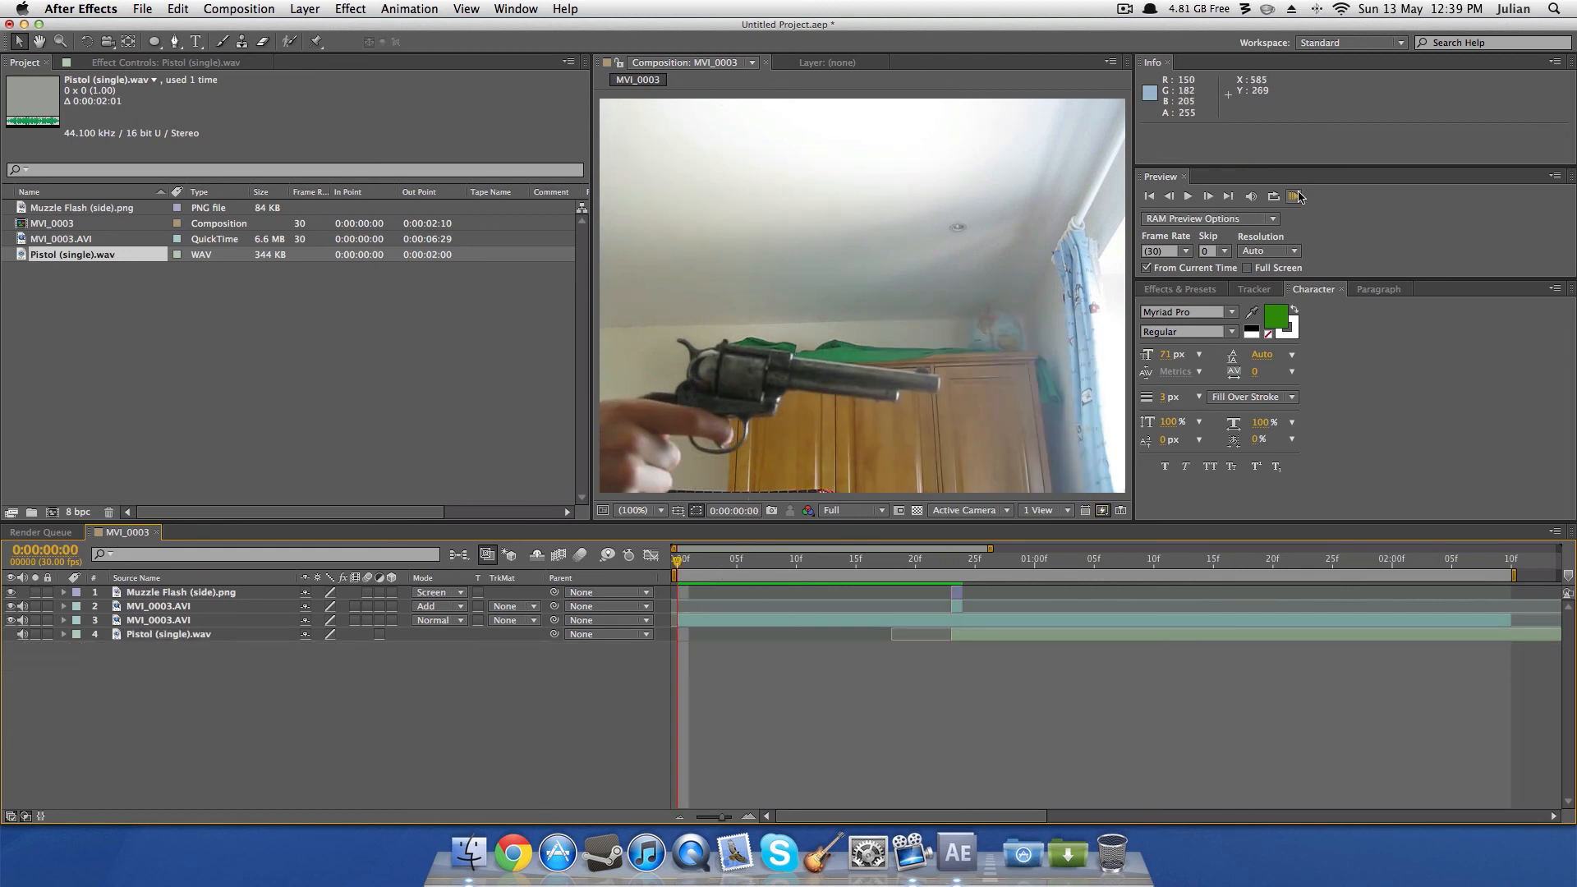
pyautogui.click(1294, 196)
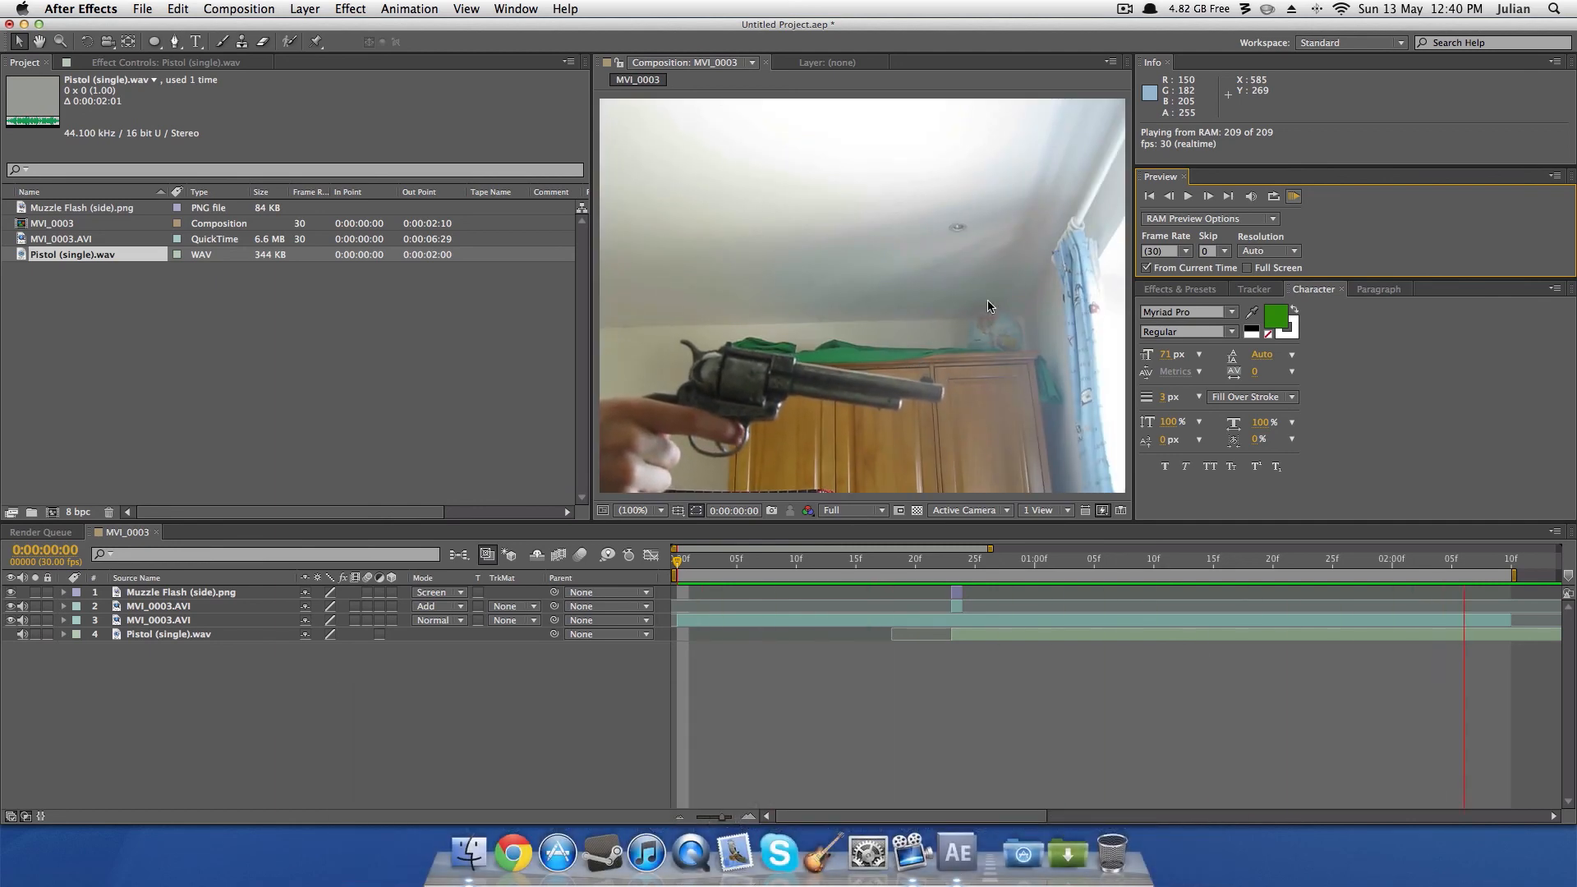
pyautogui.click(1294, 196)
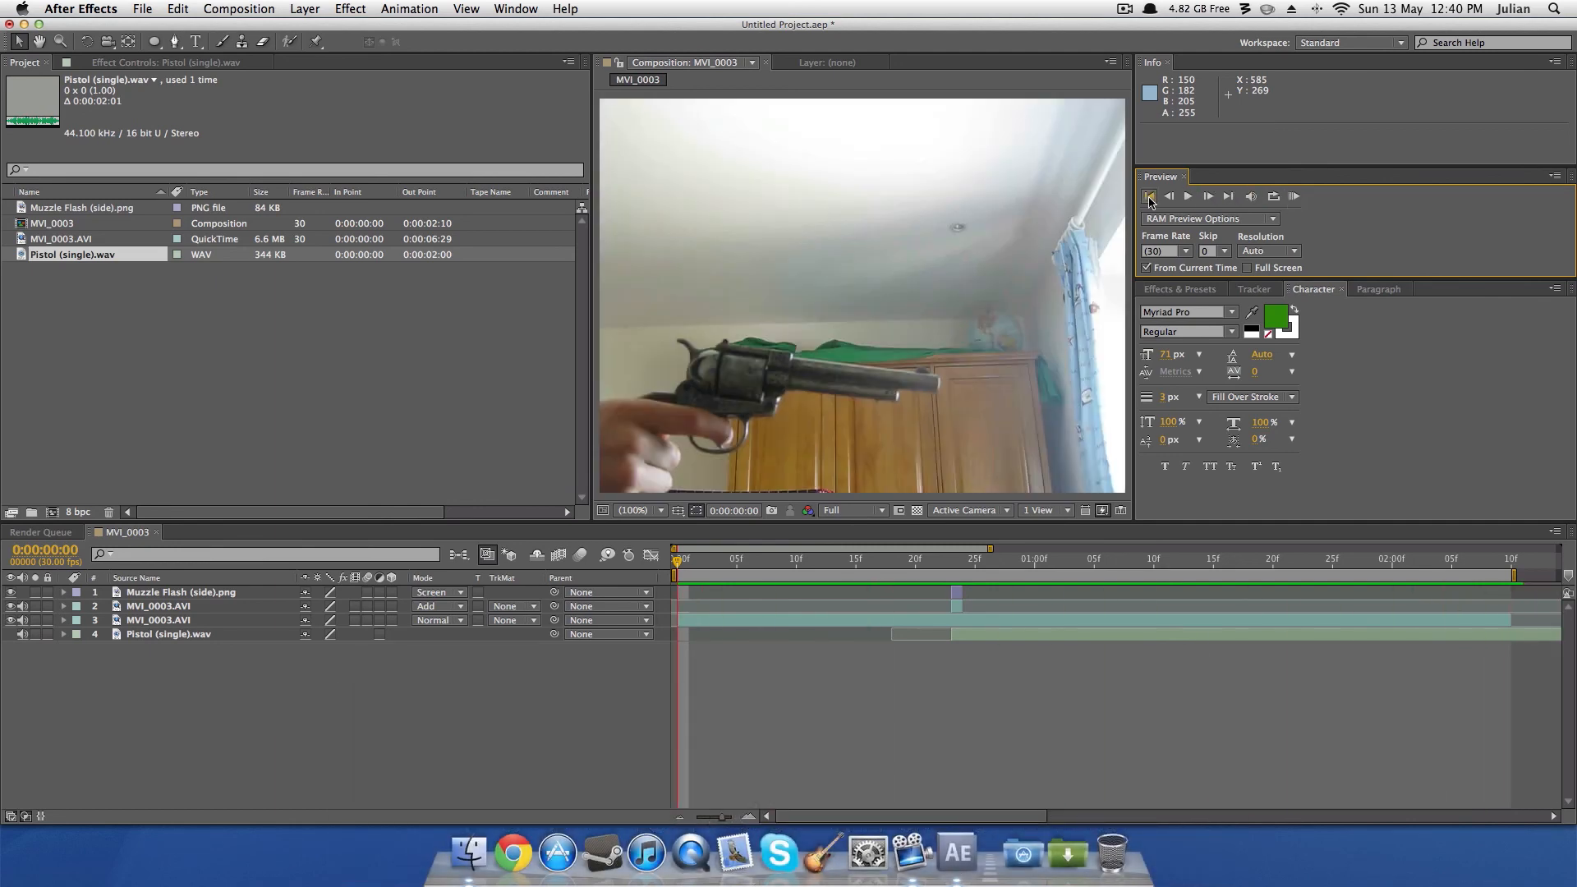